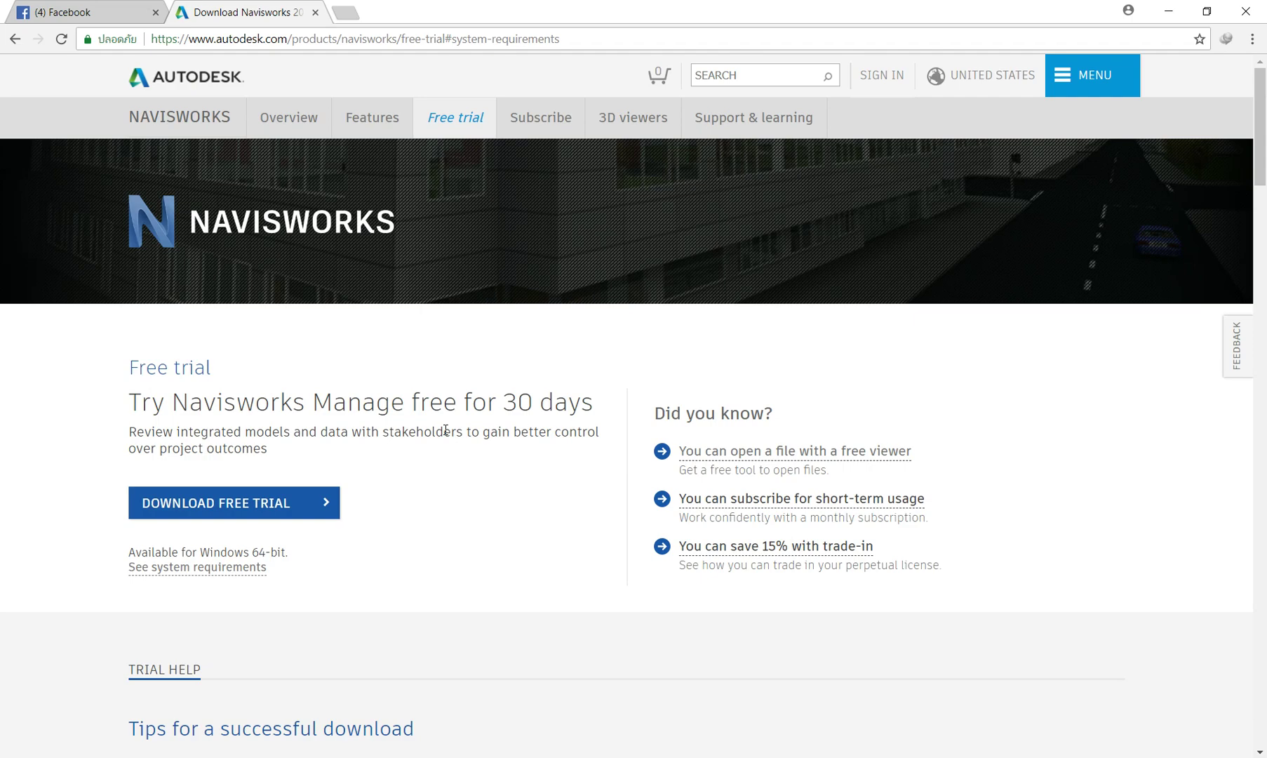
# Step: Search Google for navisworks in a new browser tab and open Autodesk's Navisworks 2019 free trial page
pyautogui.click(347, 13)
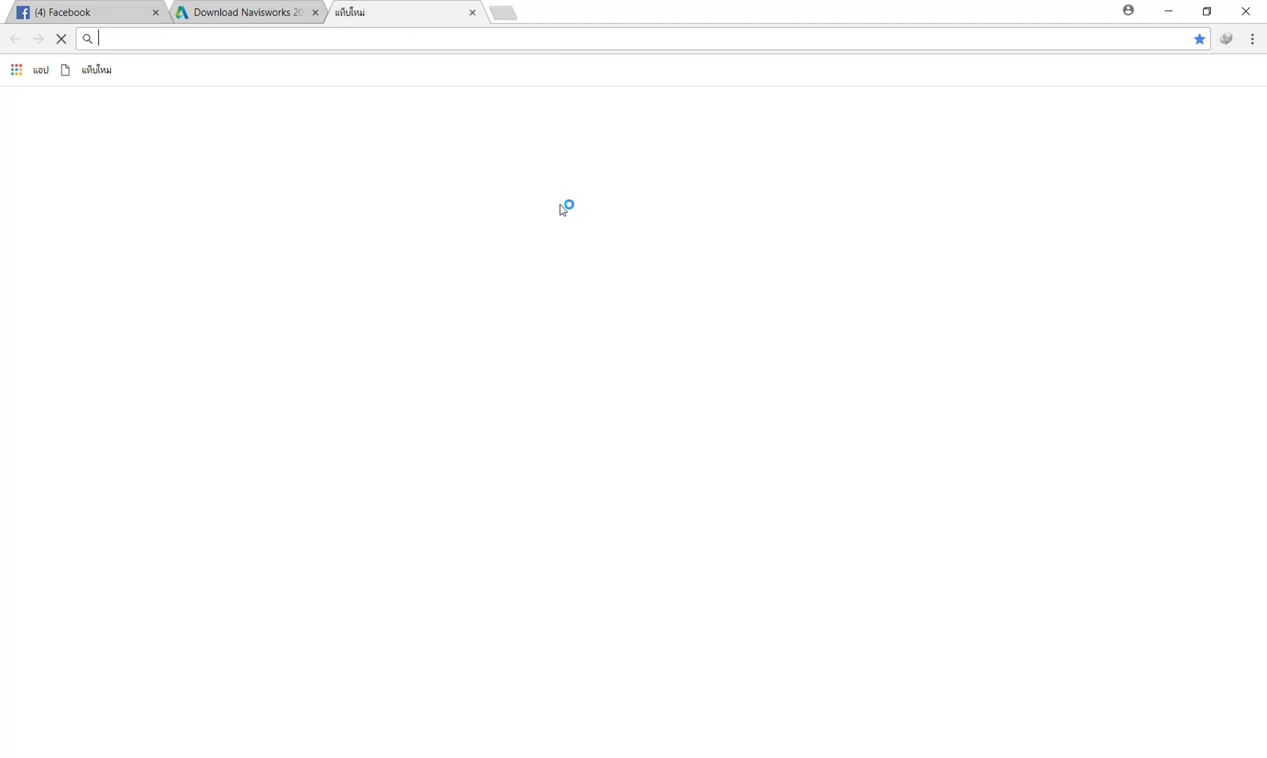
pyautogui.click(464, 334)
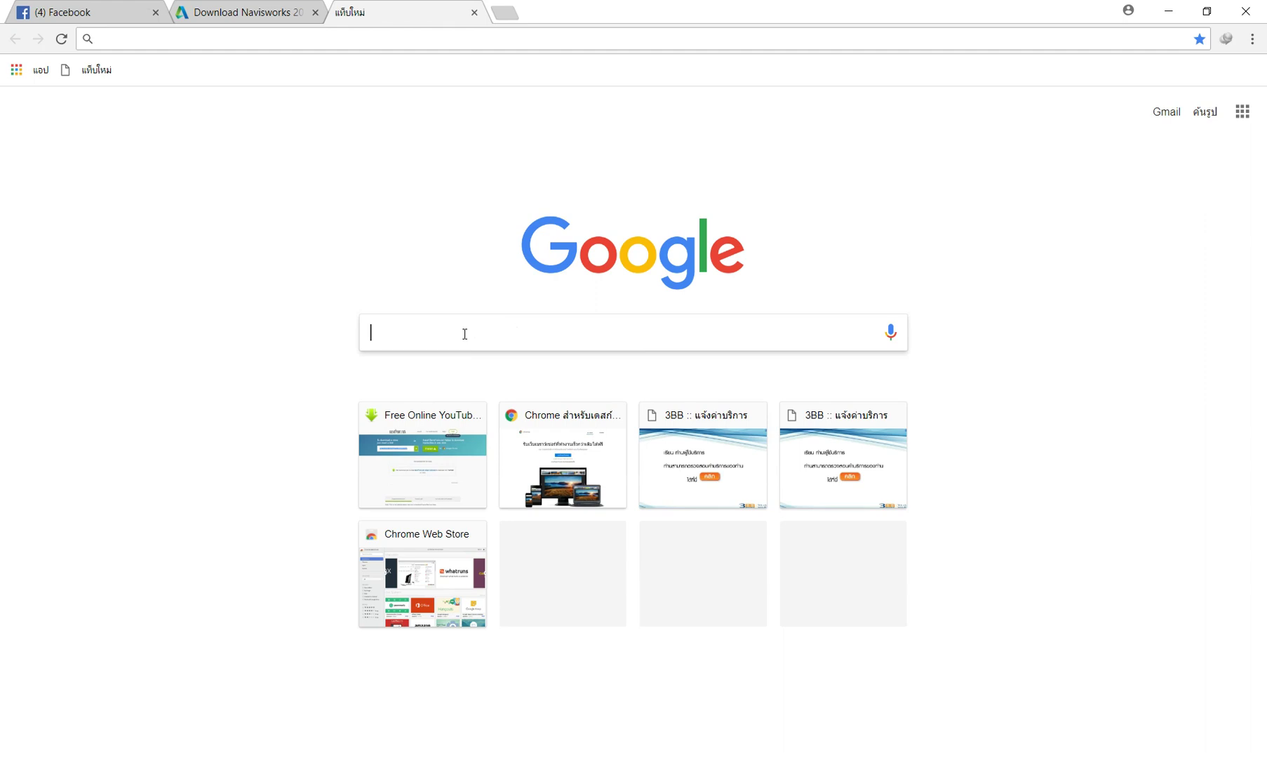
pyautogui.write('n')
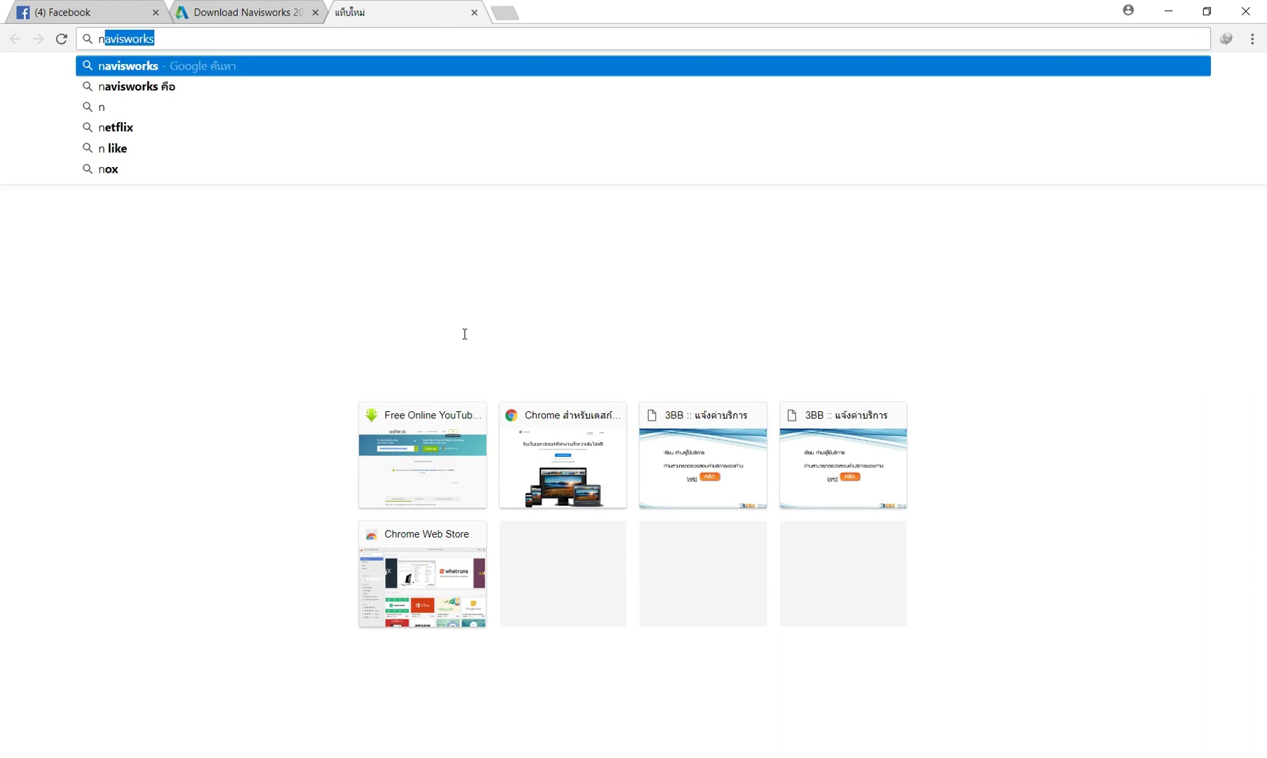
pyautogui.click(141, 67)
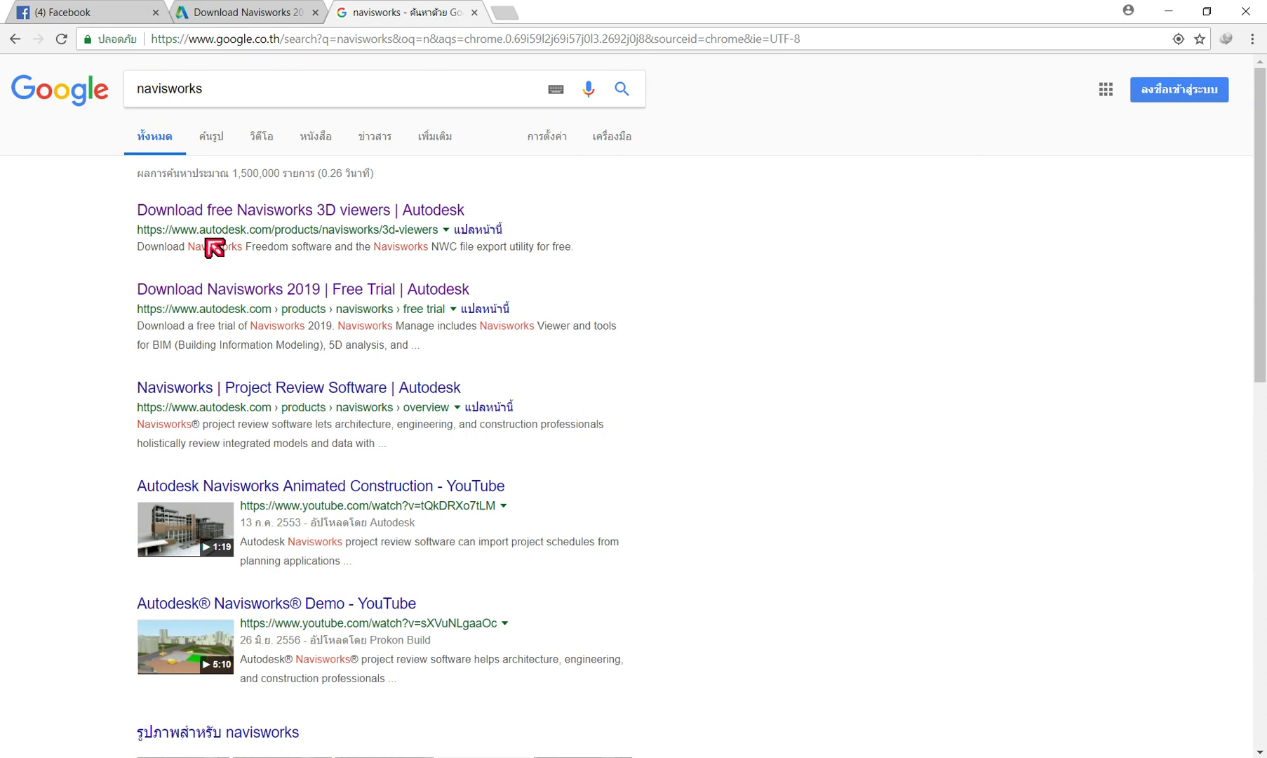
pyautogui.click(232, 292)
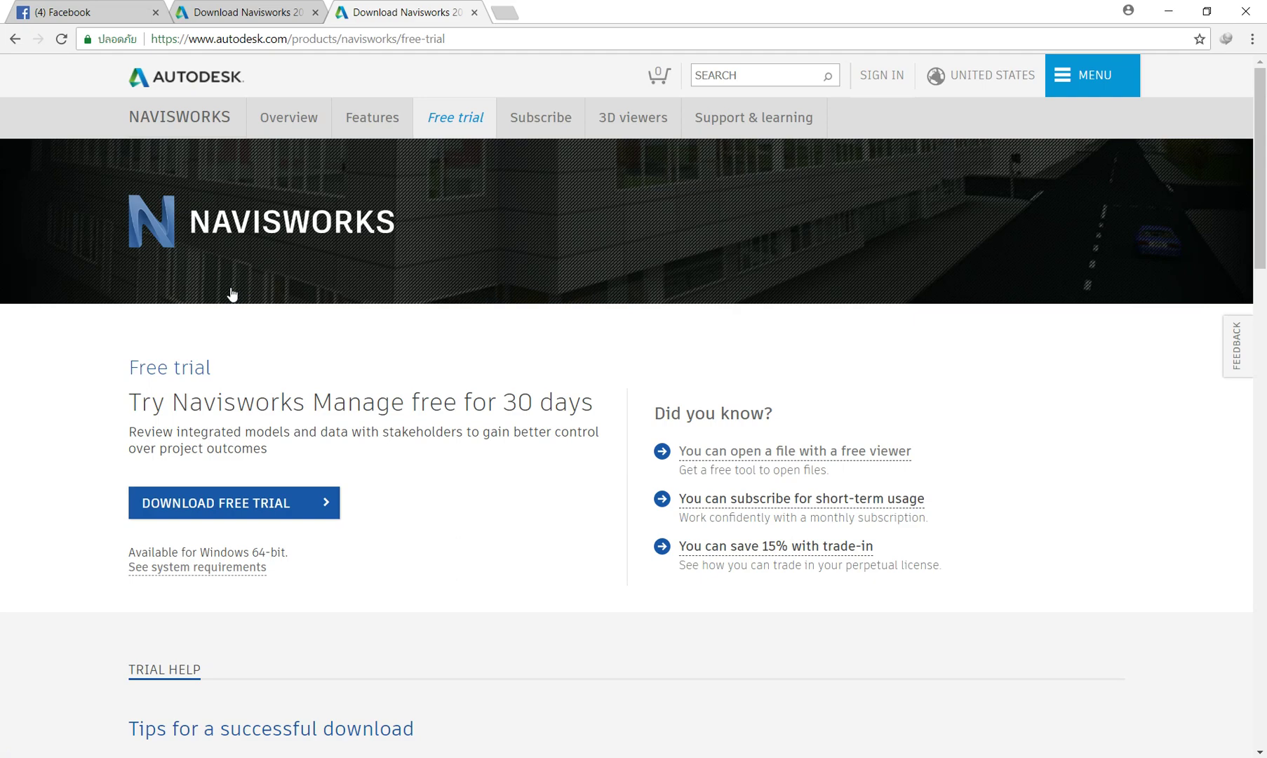
# Step: Review the system requirements for Navisworks 2019 on the free trial page
pyautogui.scroll(-2, 232, 294)
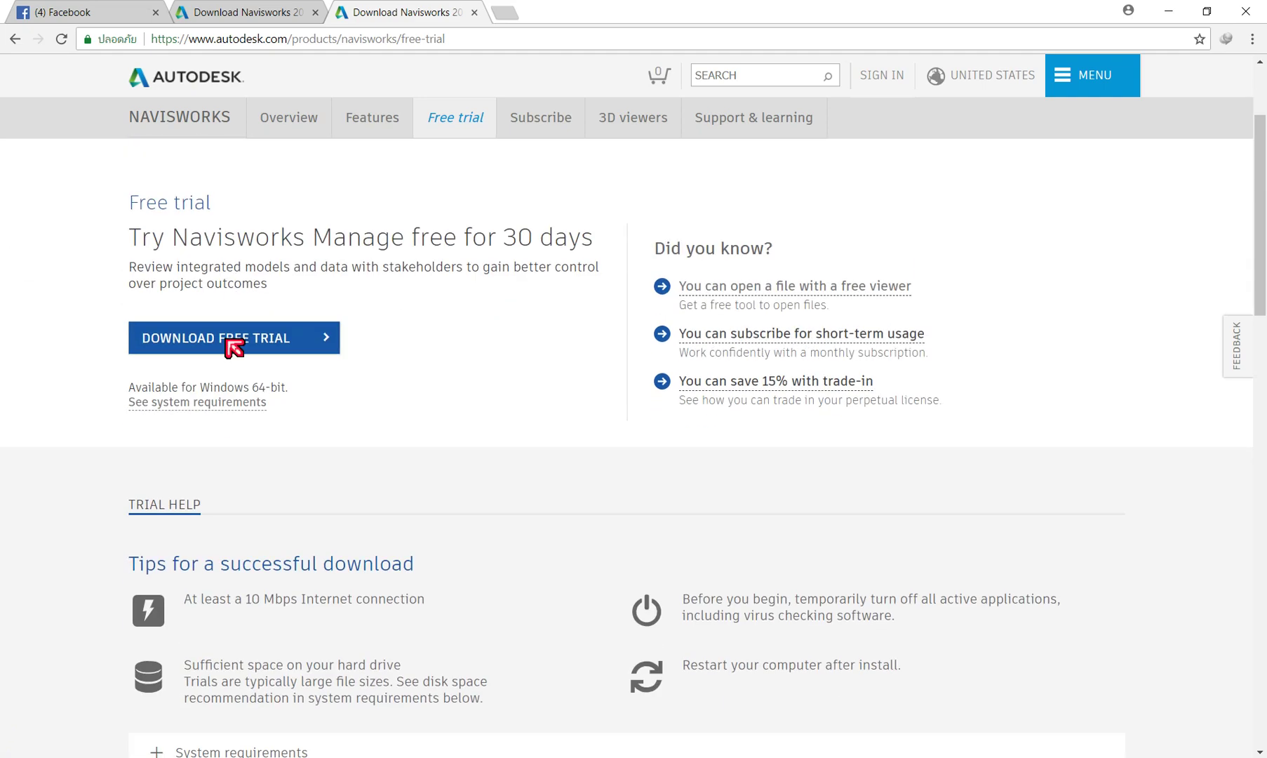
pyautogui.click(216, 406)
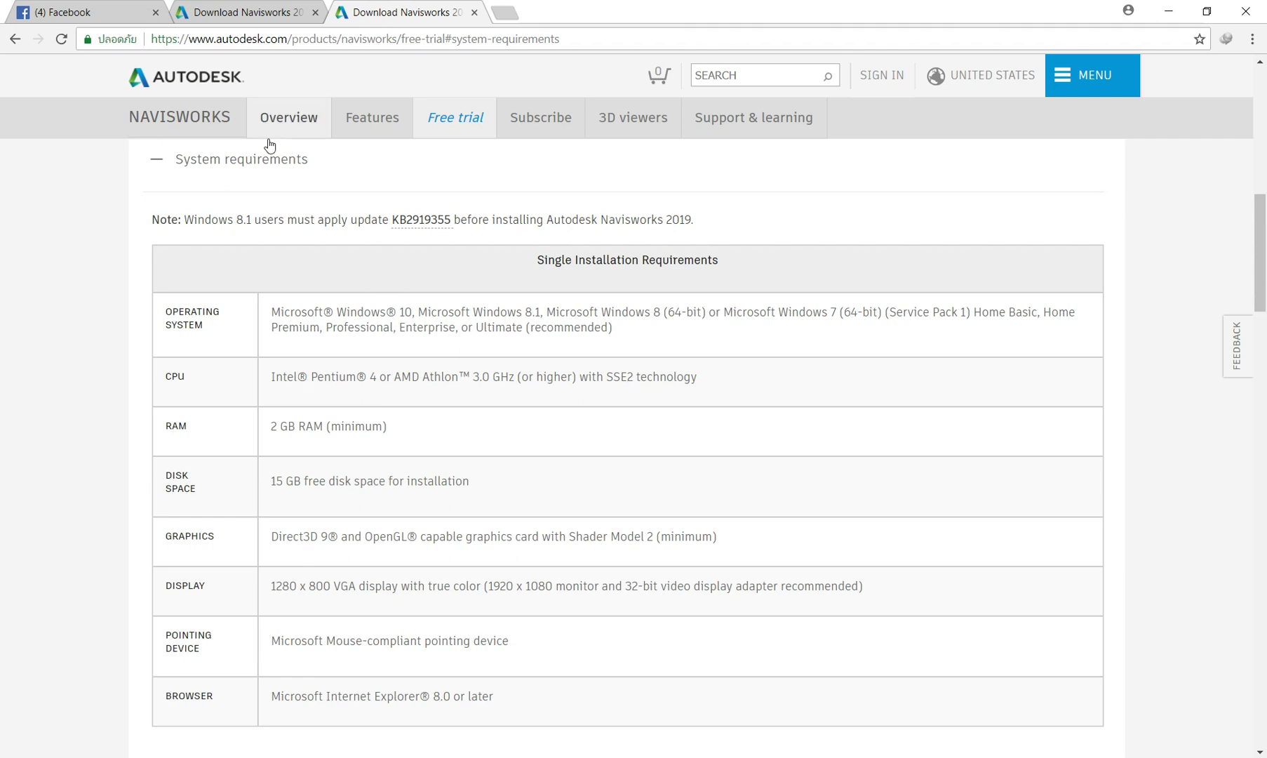
pyautogui.scroll(8, 299, 452)
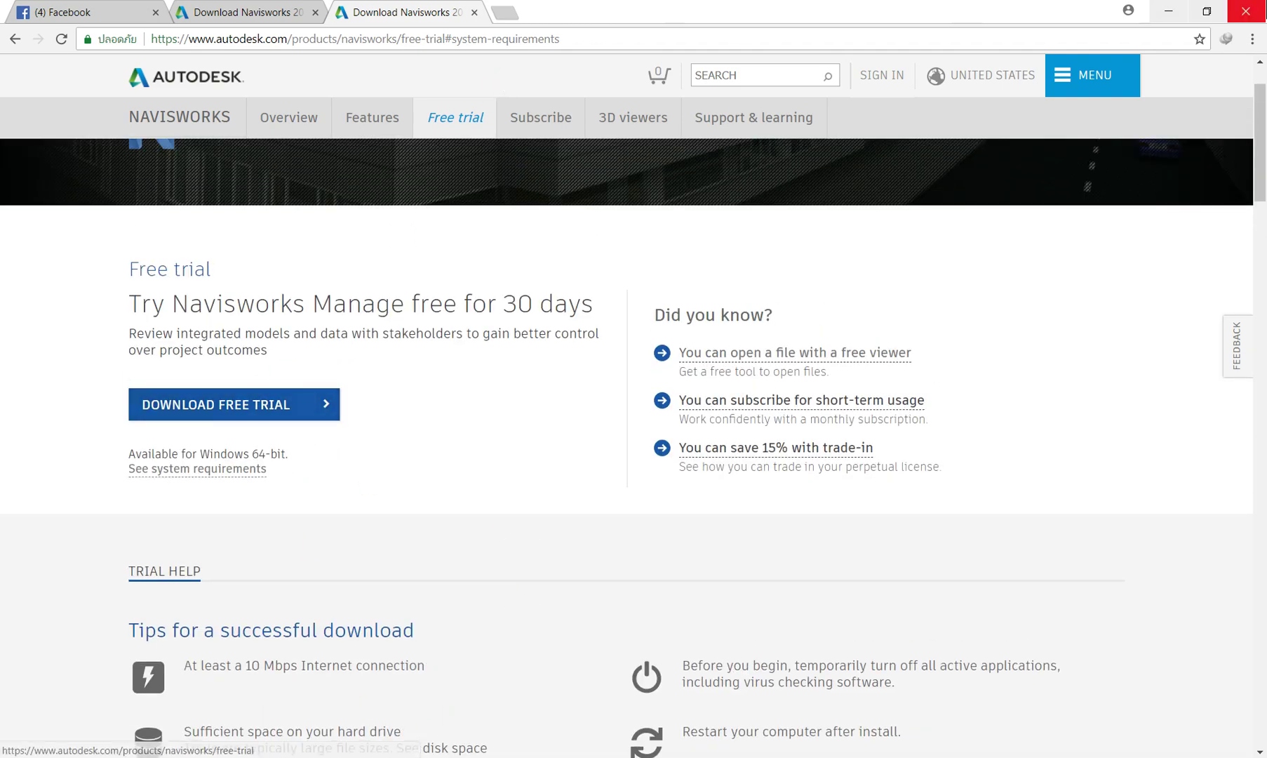
# Step: Close the browser and launch Navisworks Manage 2018 from the desktop
pyautogui.click(1245, 11)
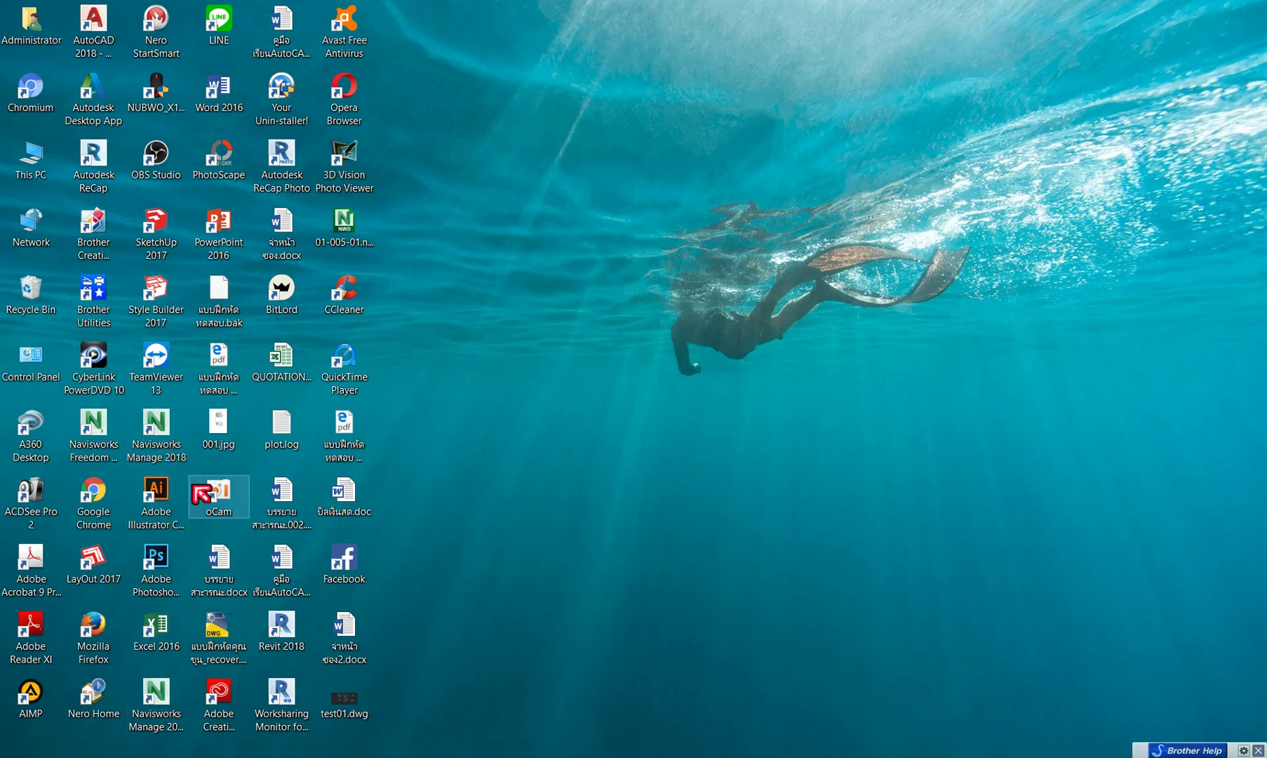
pyautogui.doubleClick(164, 431)
pyautogui.doubleClick(164, 431)
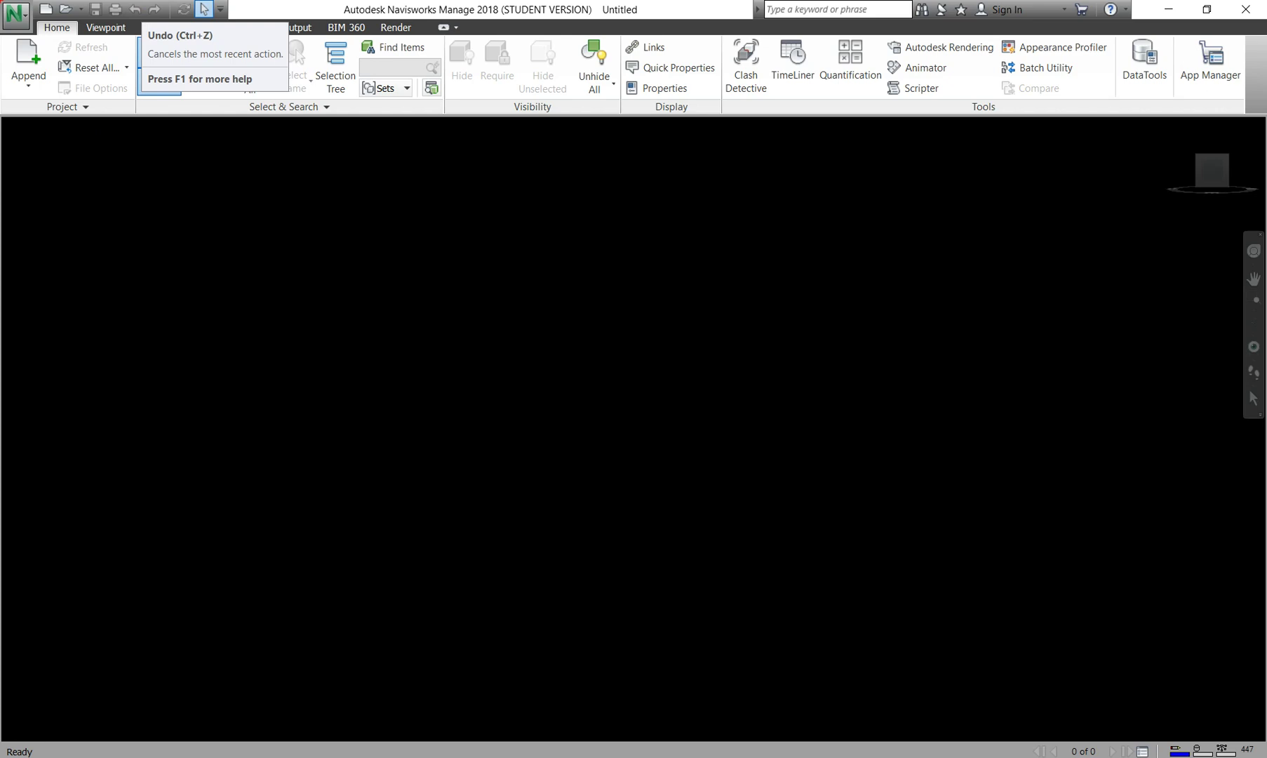
# Step: Show the Quick Access Toolbar below the ribbon, and return it above the ribbon
pyautogui.moveTo(4, 2)
pyautogui.mouseDown()
pyautogui.moveTo(182, 6)
pyautogui.moveTo(232, 33)
pyautogui.moveTo(326, 247)
pyautogui.mouseUp()
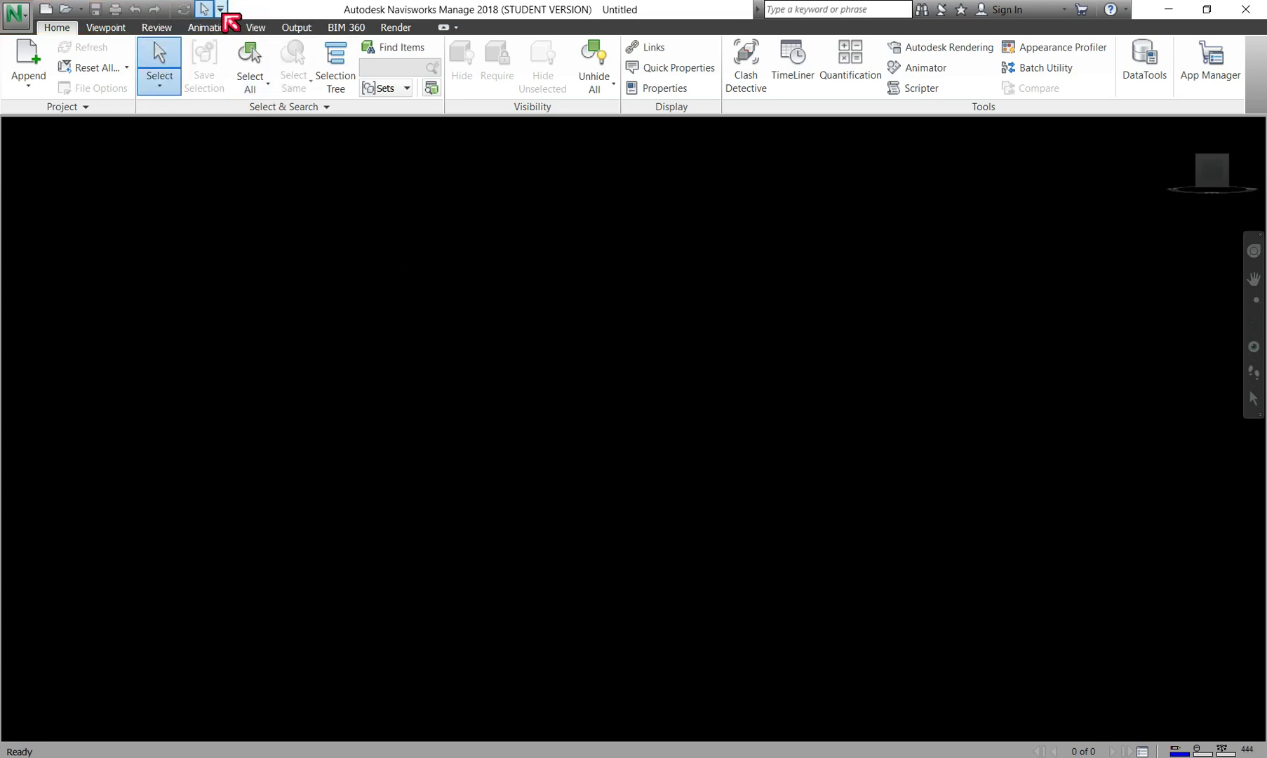
pyautogui.click(221, 11)
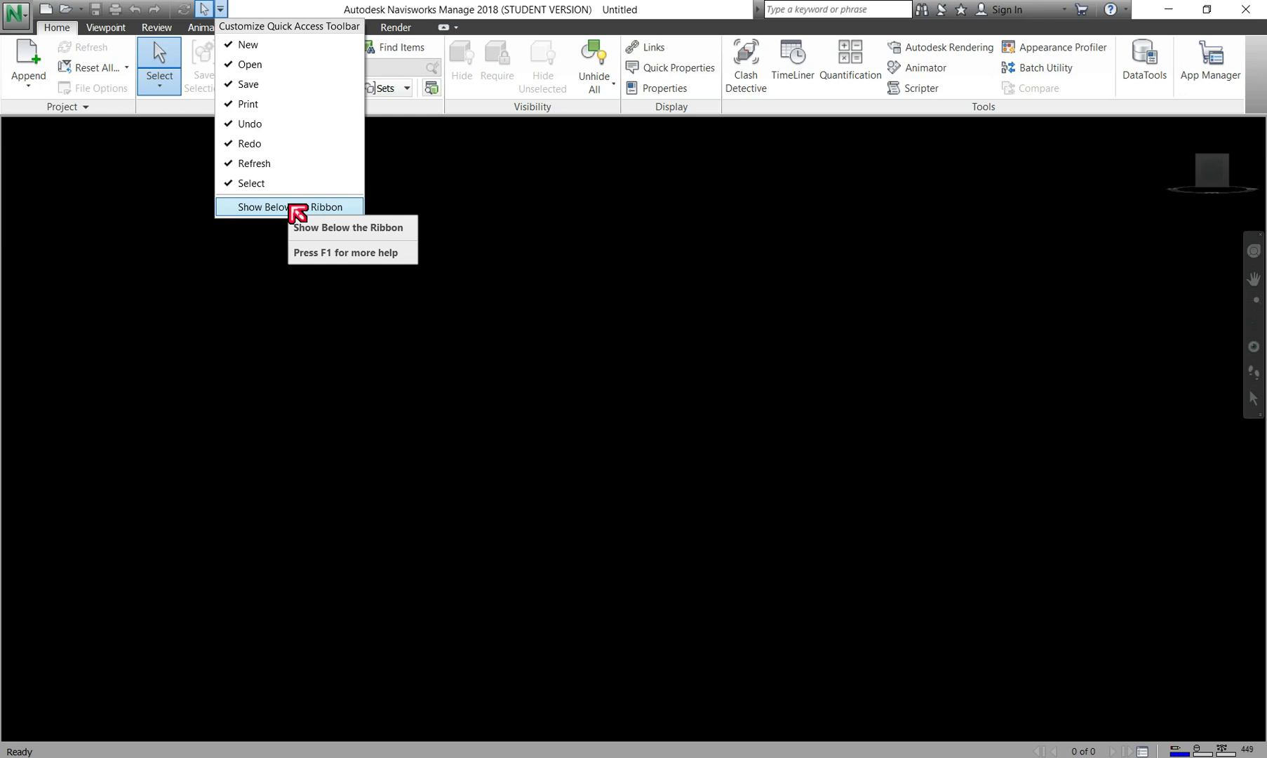
pyautogui.click(291, 206)
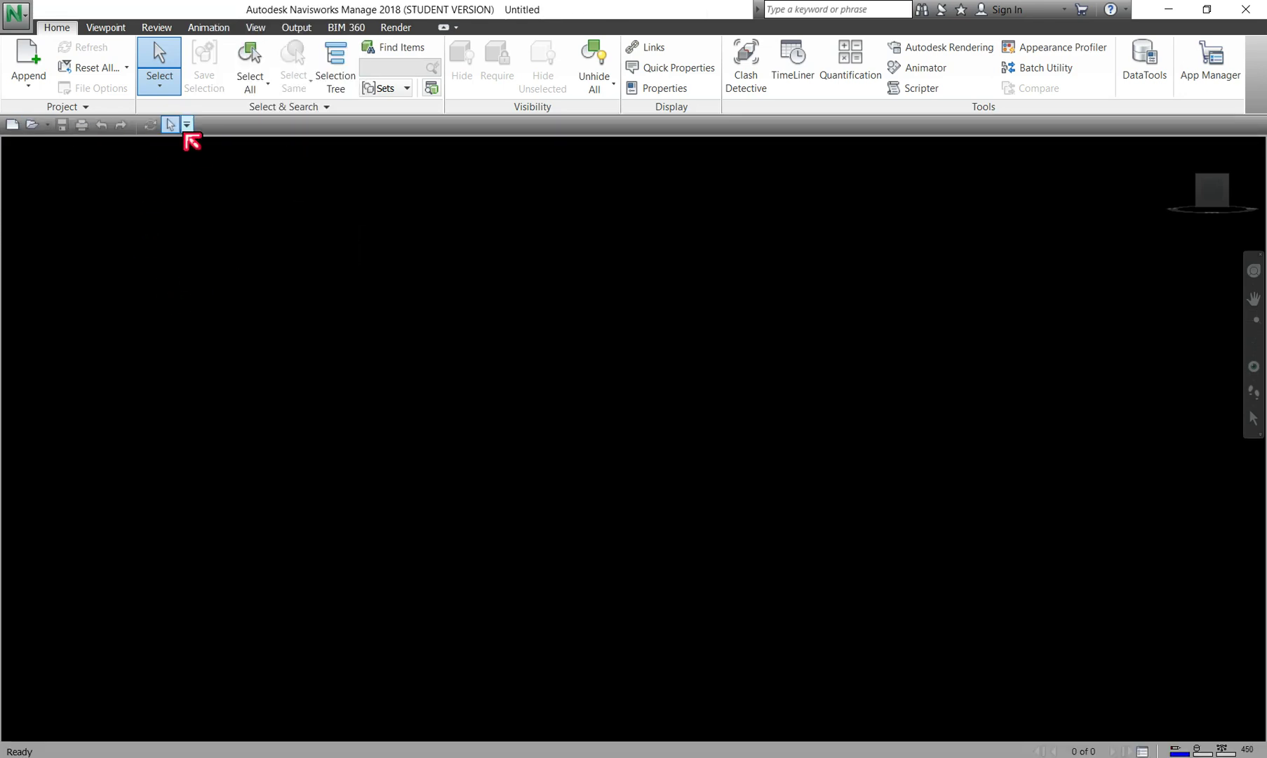
pyautogui.click(187, 125)
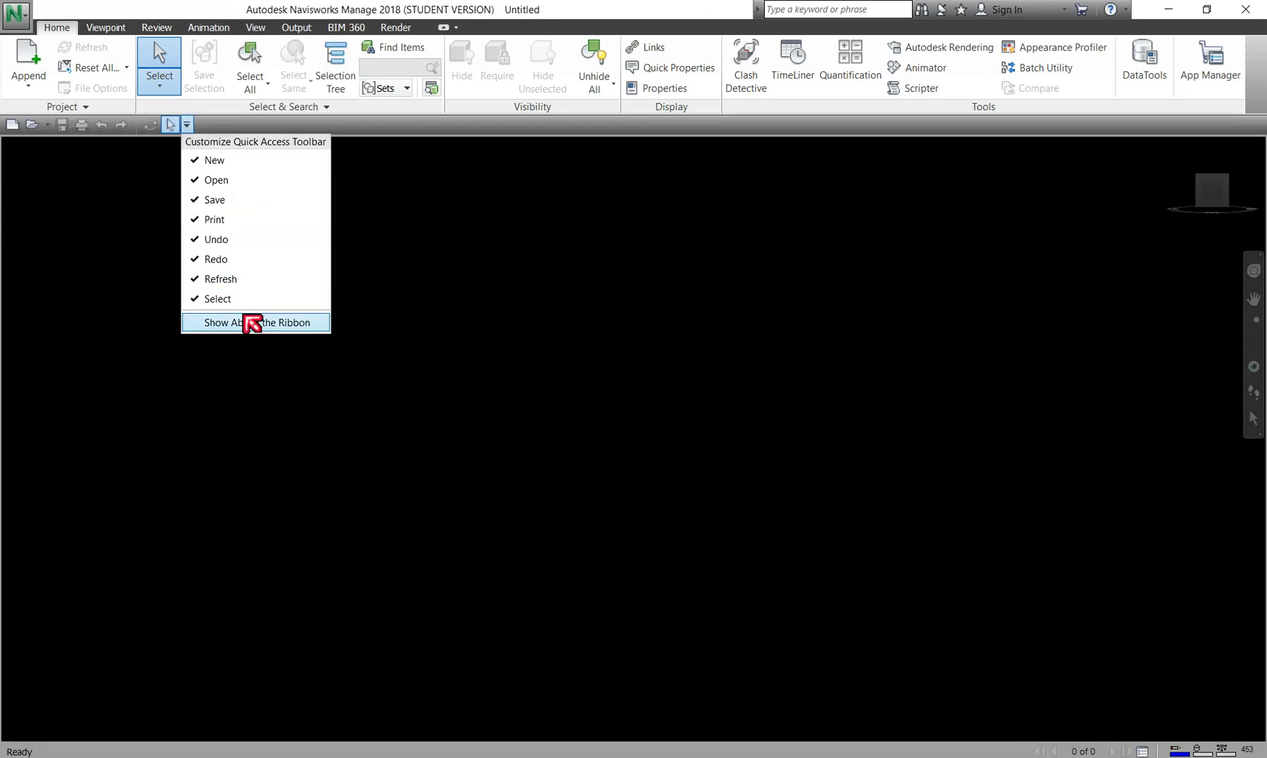
pyautogui.click(257, 323)
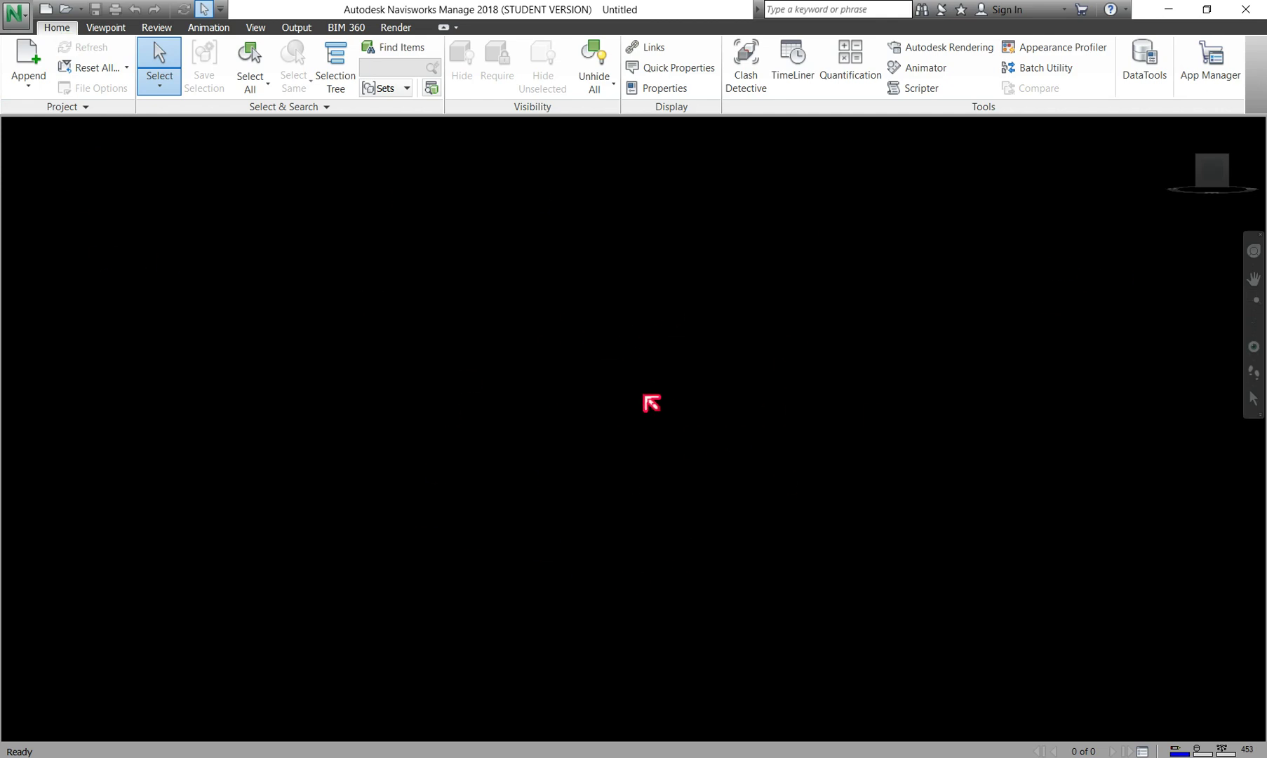
# Step: Turn the Navigation Bar off and on again, and return to the Home commands
pyautogui.moveTo(1182, 161)
pyautogui.click(254, 28)
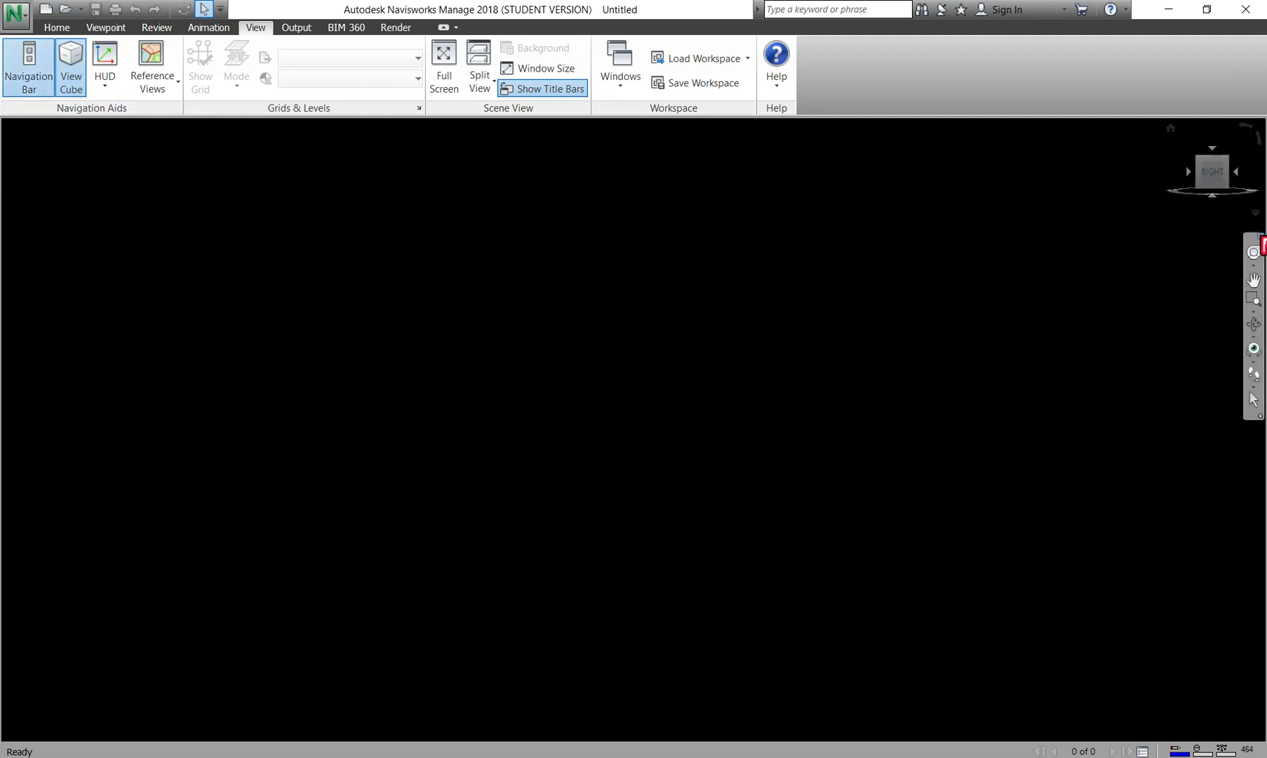
pyautogui.click(7, 89)
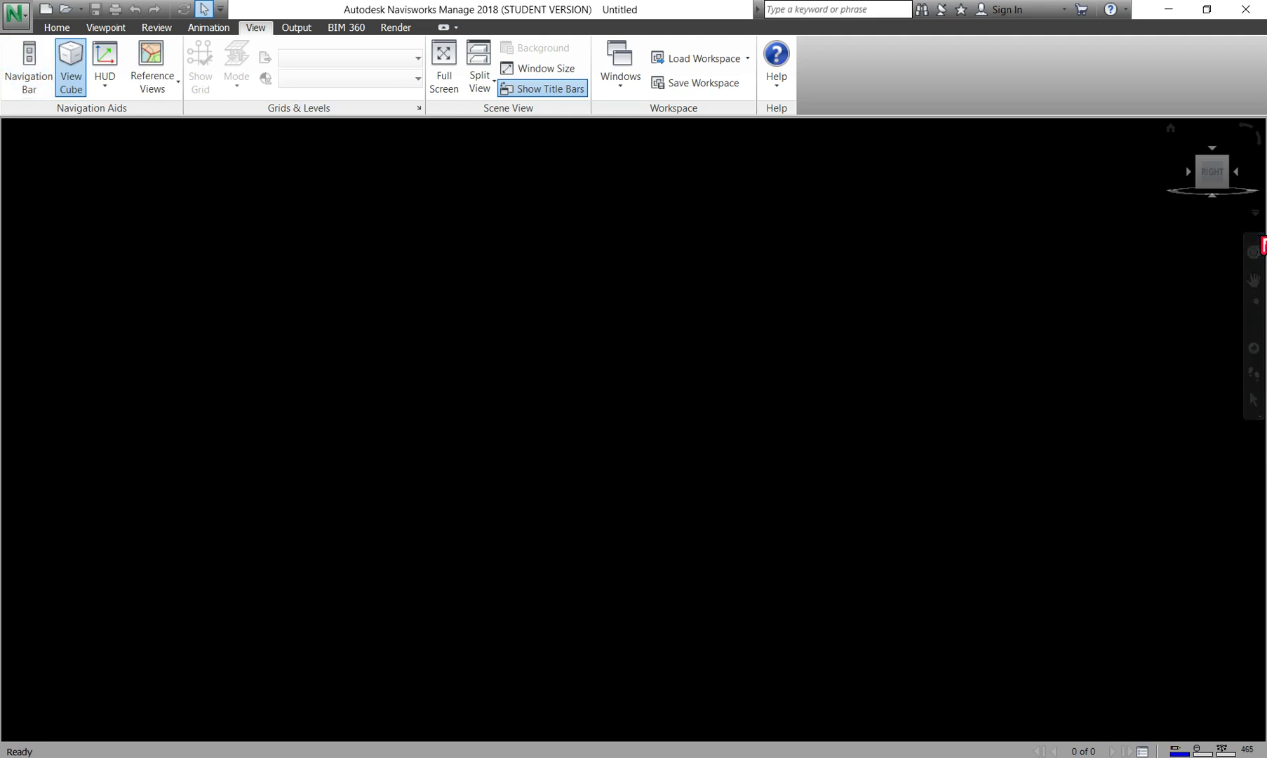
pyautogui.click(11, 91)
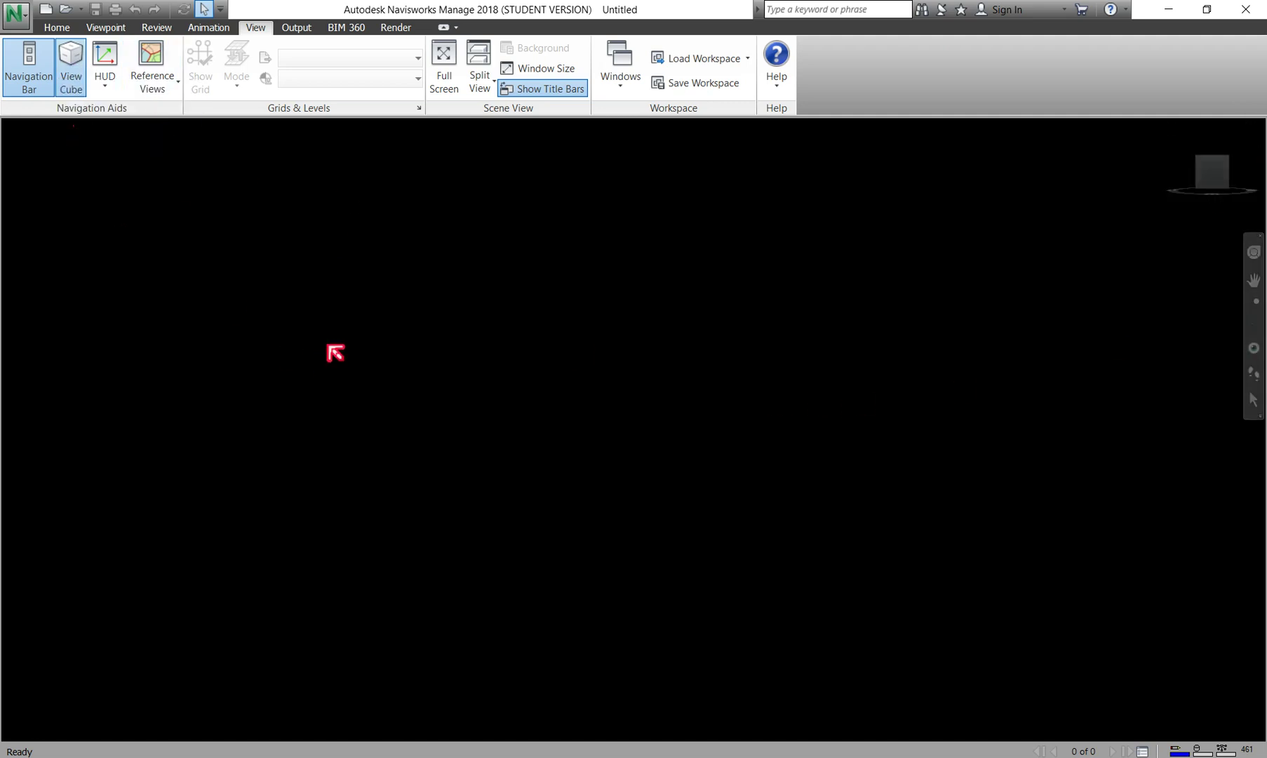
pyautogui.click(53, 26)
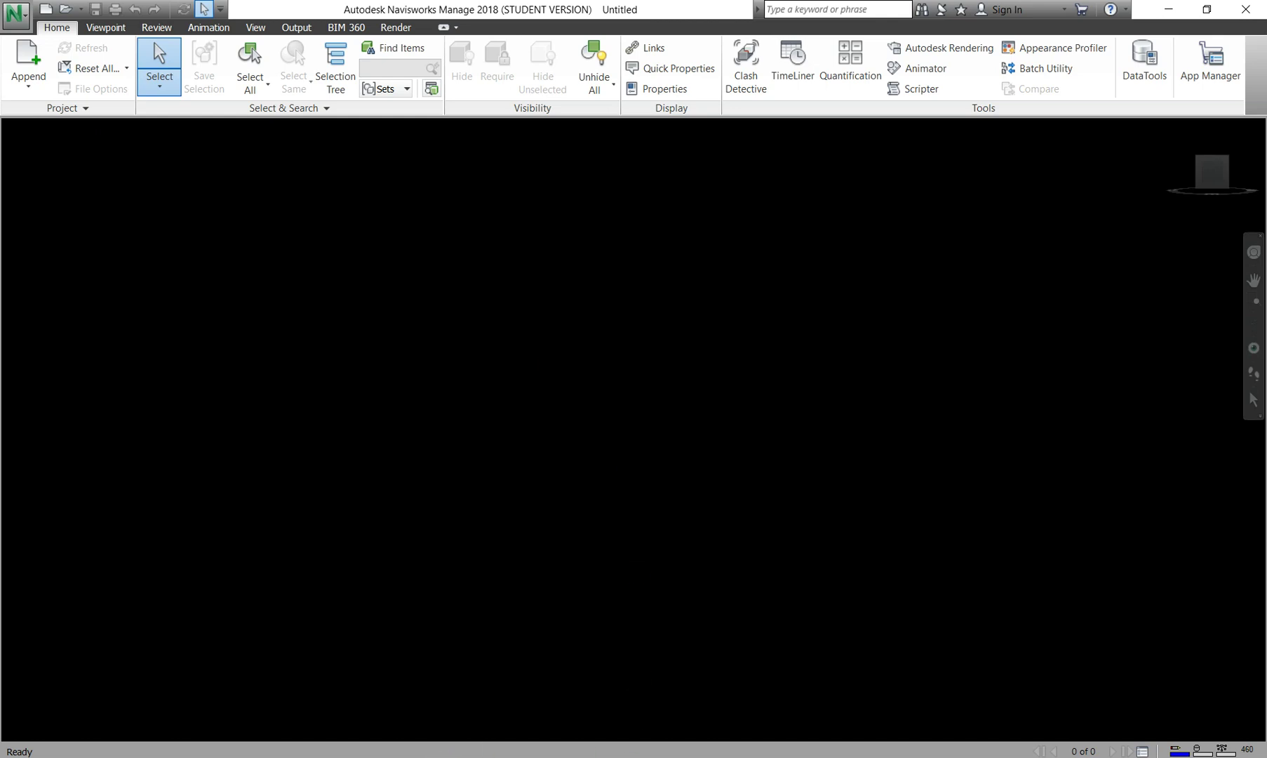
# Step: Switch to Revit and orbit the sample structural project's 3D view to its back side
pyautogui.hotkey('alt', 'Tab')
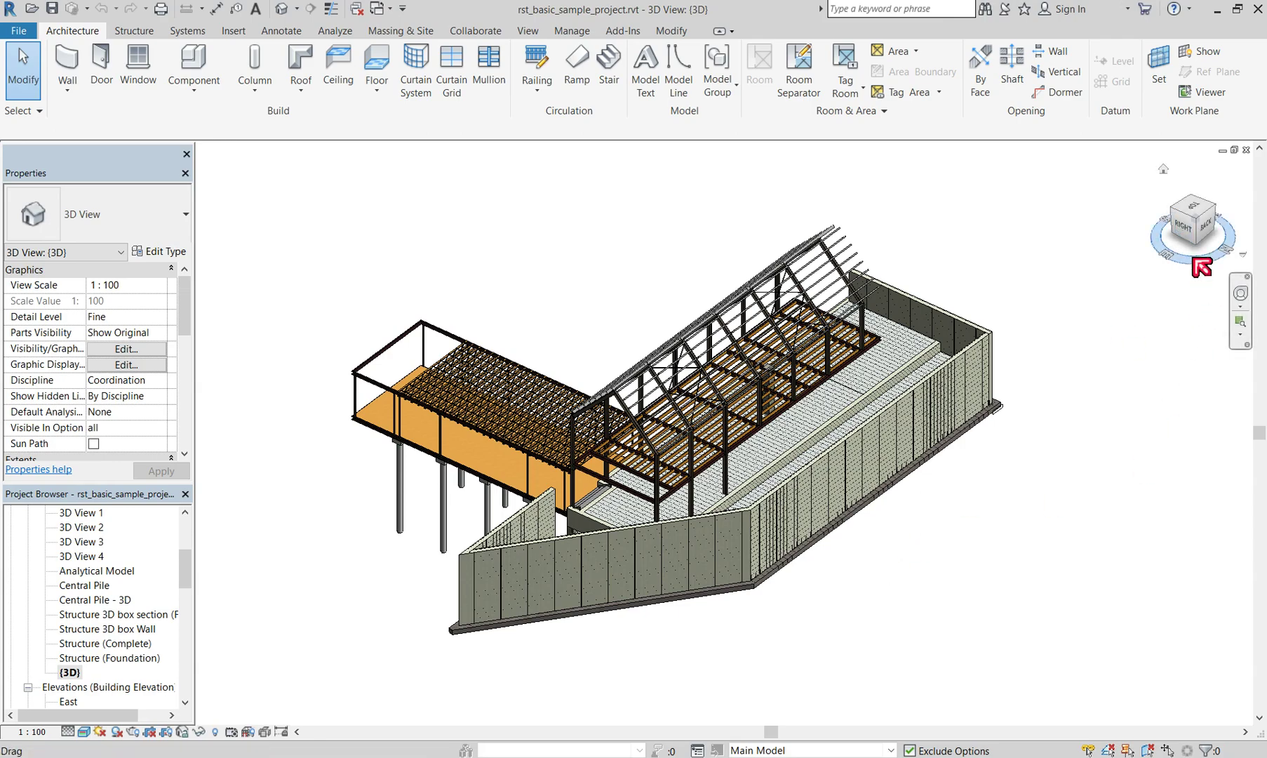
pyautogui.moveTo(1205, 268)
pyautogui.mouseDown()
pyautogui.moveTo(1178, 267)
pyautogui.moveTo(1212, 212)
pyautogui.moveTo(1184, 228)
pyautogui.moveTo(1204, 266)
pyautogui.mouseUp()
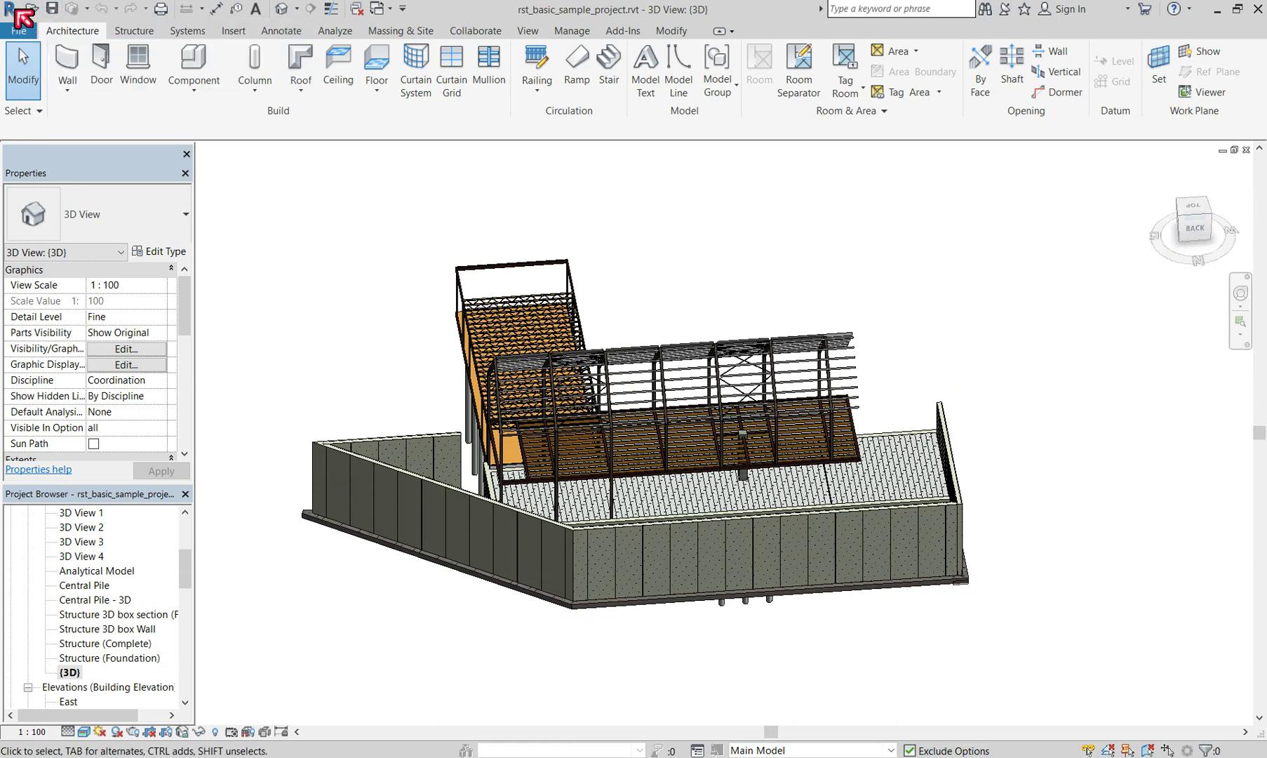
# Step: Examine how to save the project as a template file, and leave without saving
pyautogui.click(24, 28)
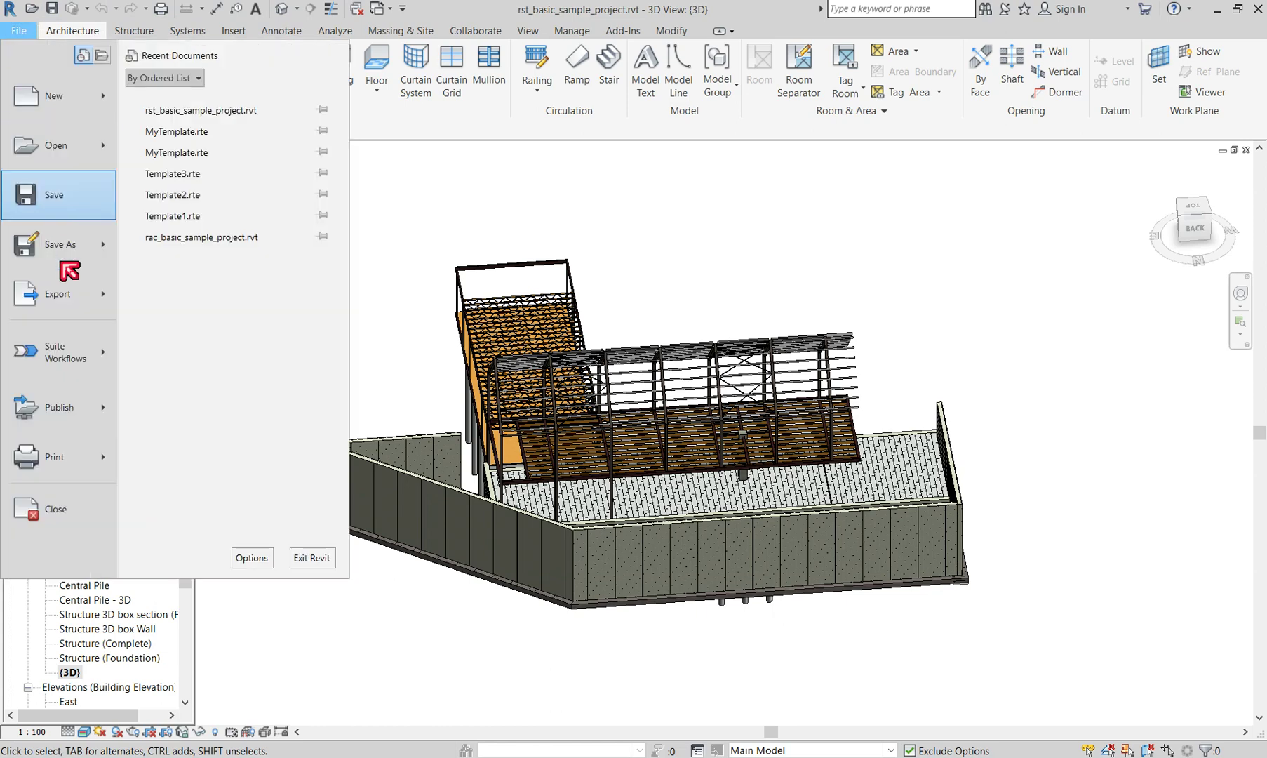
pyautogui.moveTo(59, 252)
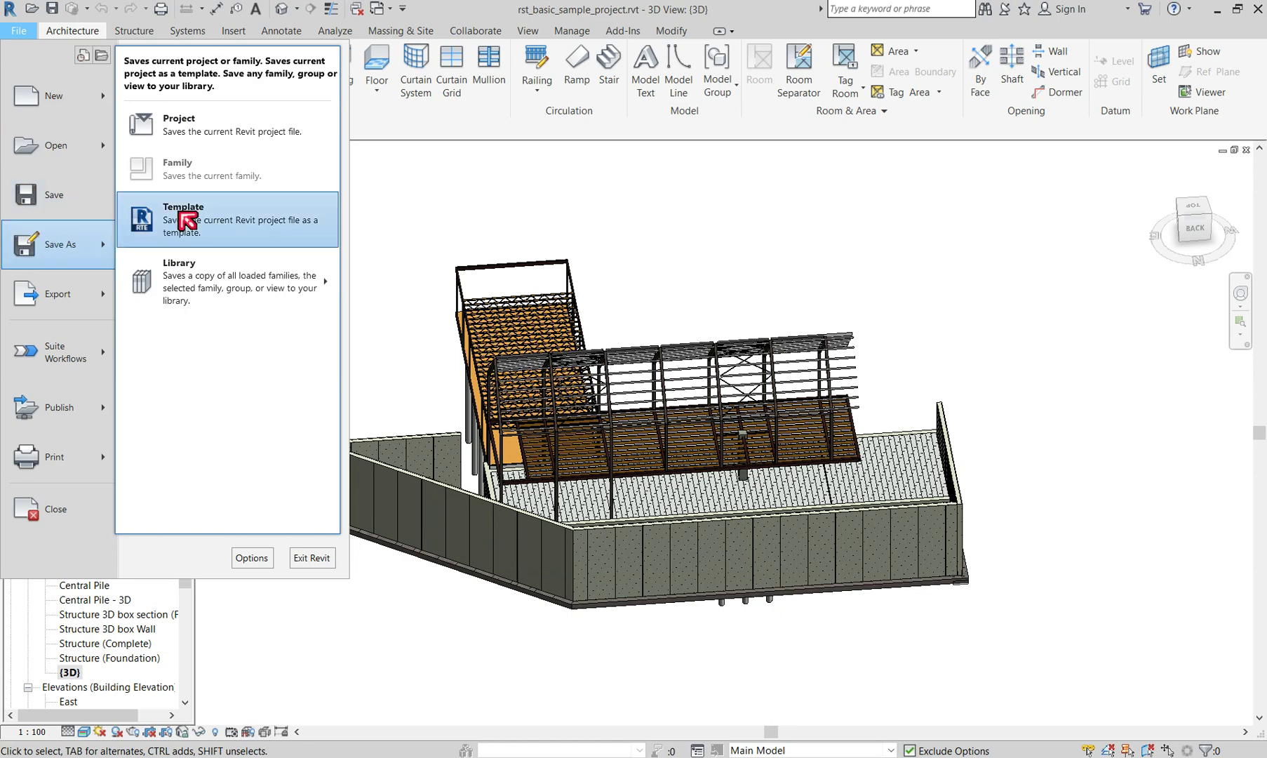
pyautogui.click(184, 219)
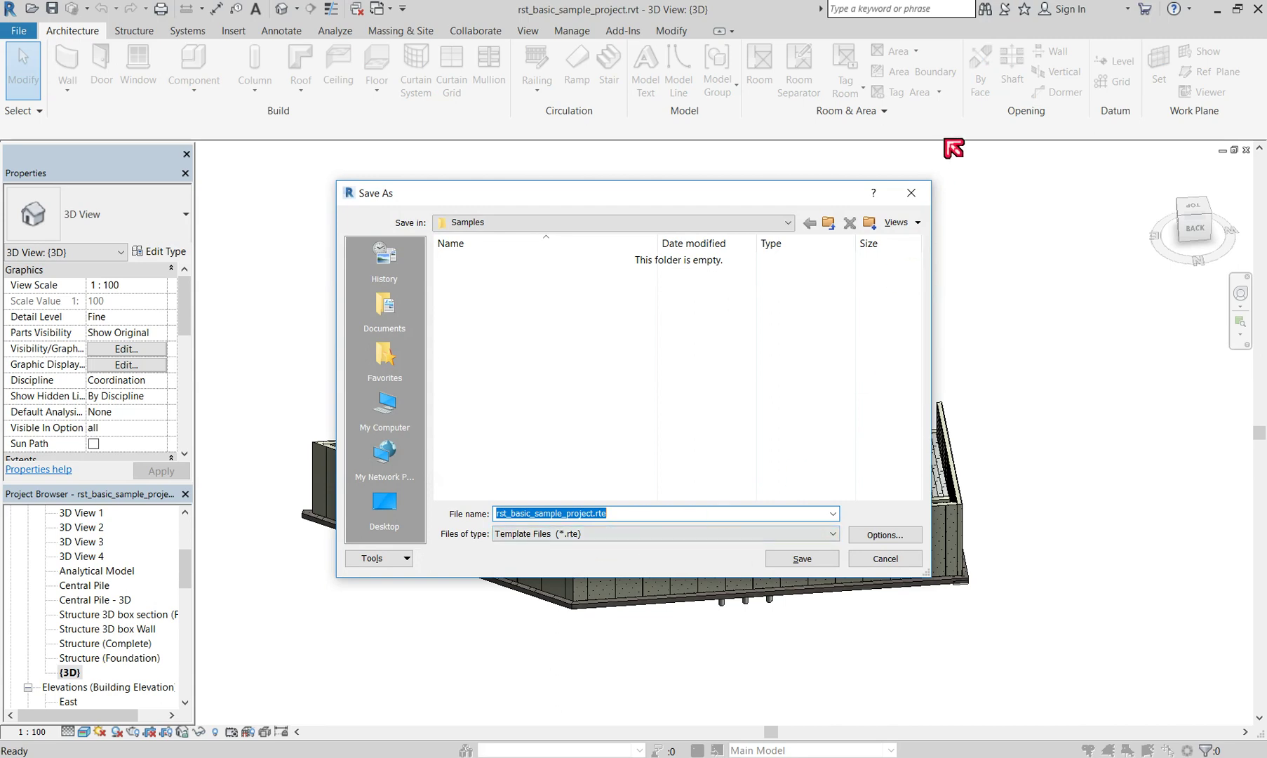
pyautogui.click(912, 193)
pyautogui.click(33, 110)
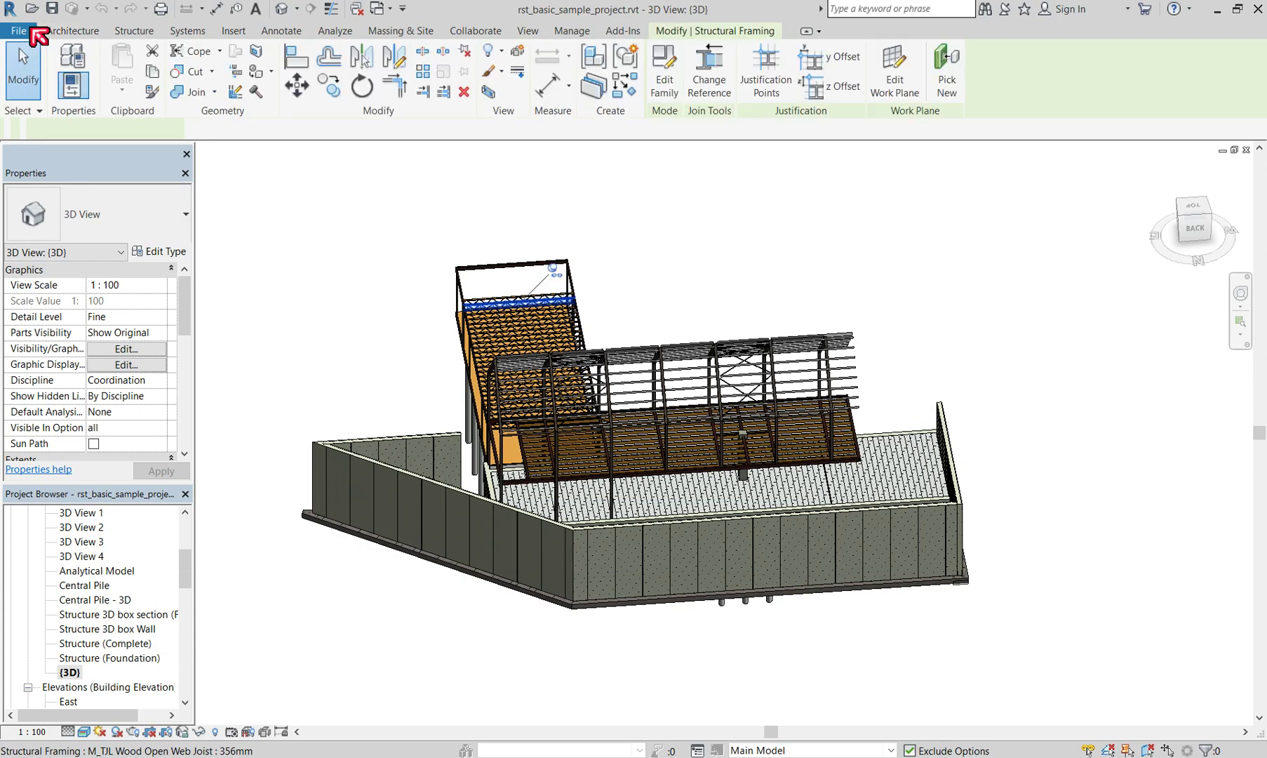
pyautogui.click(28, 30)
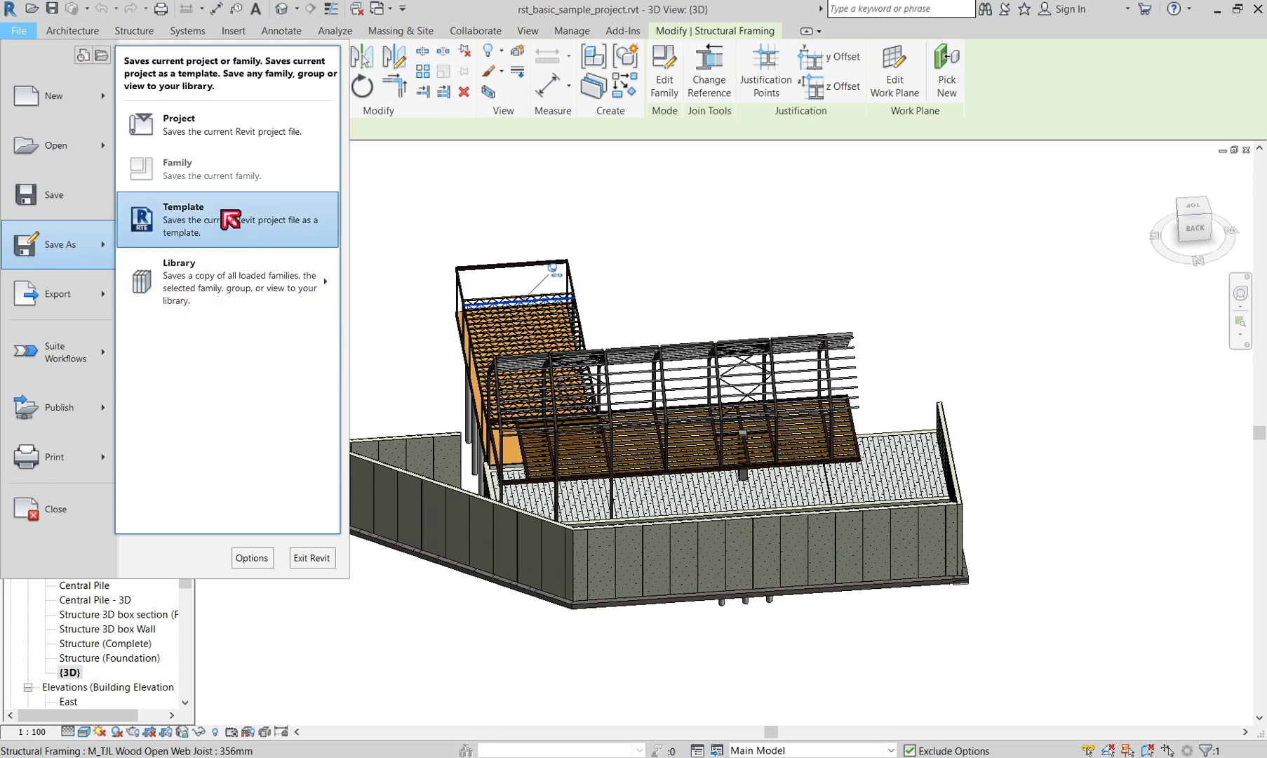
pyautogui.click(494, 209)
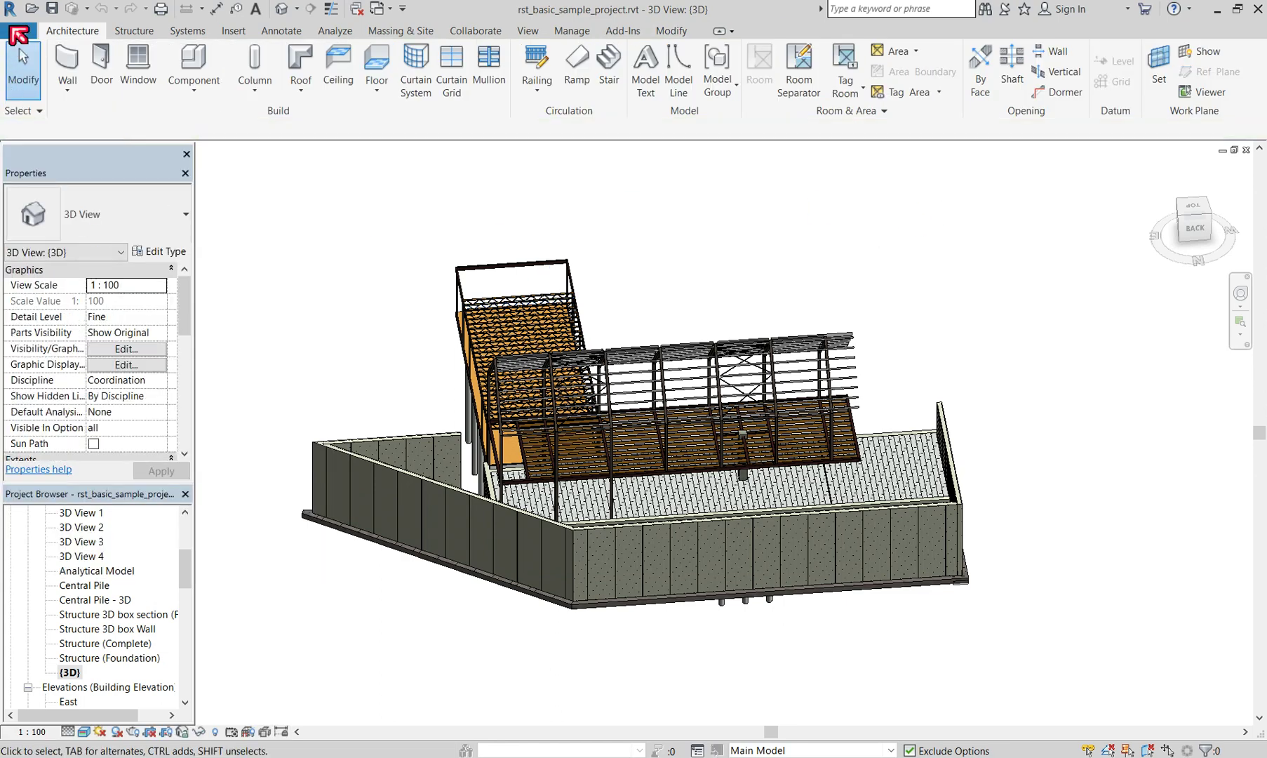
# Step: Examine the file types that Revit can open, keeping All Supported Files, and cancel opening a file
pyautogui.click(31, 9)
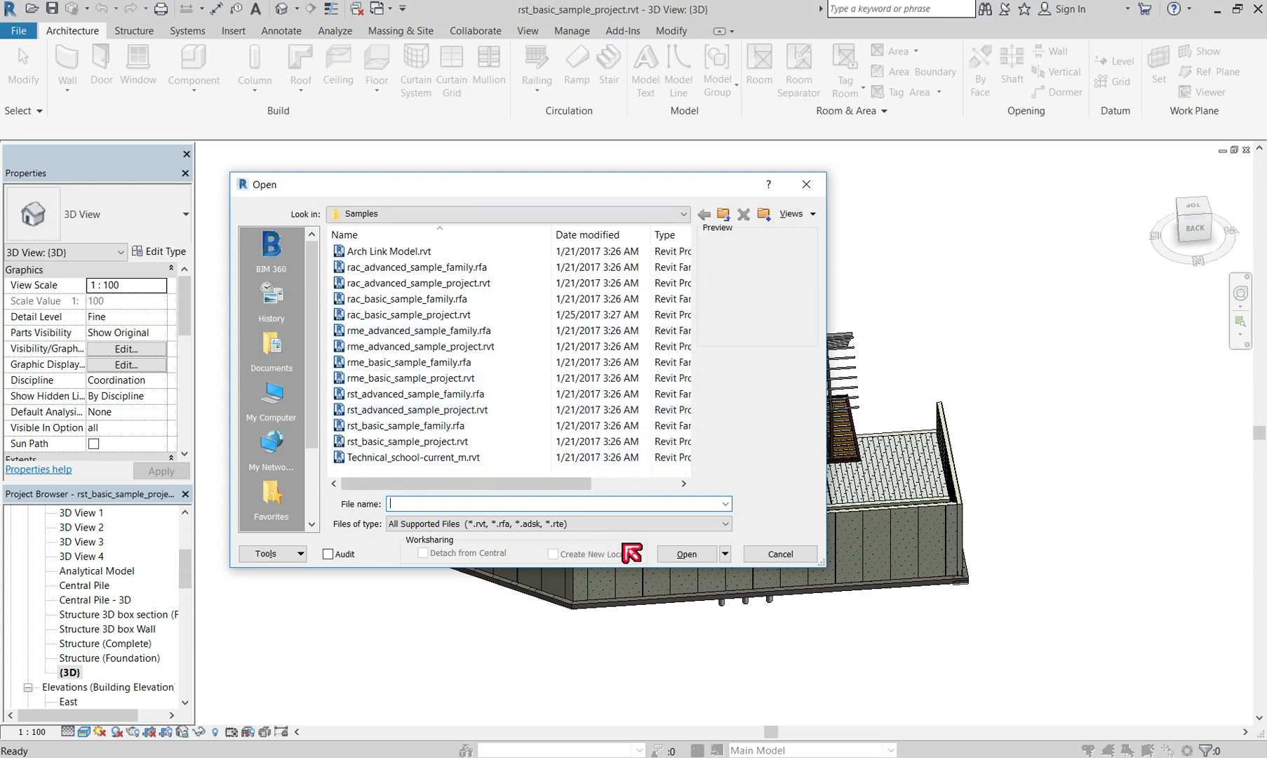
pyautogui.click(640, 524)
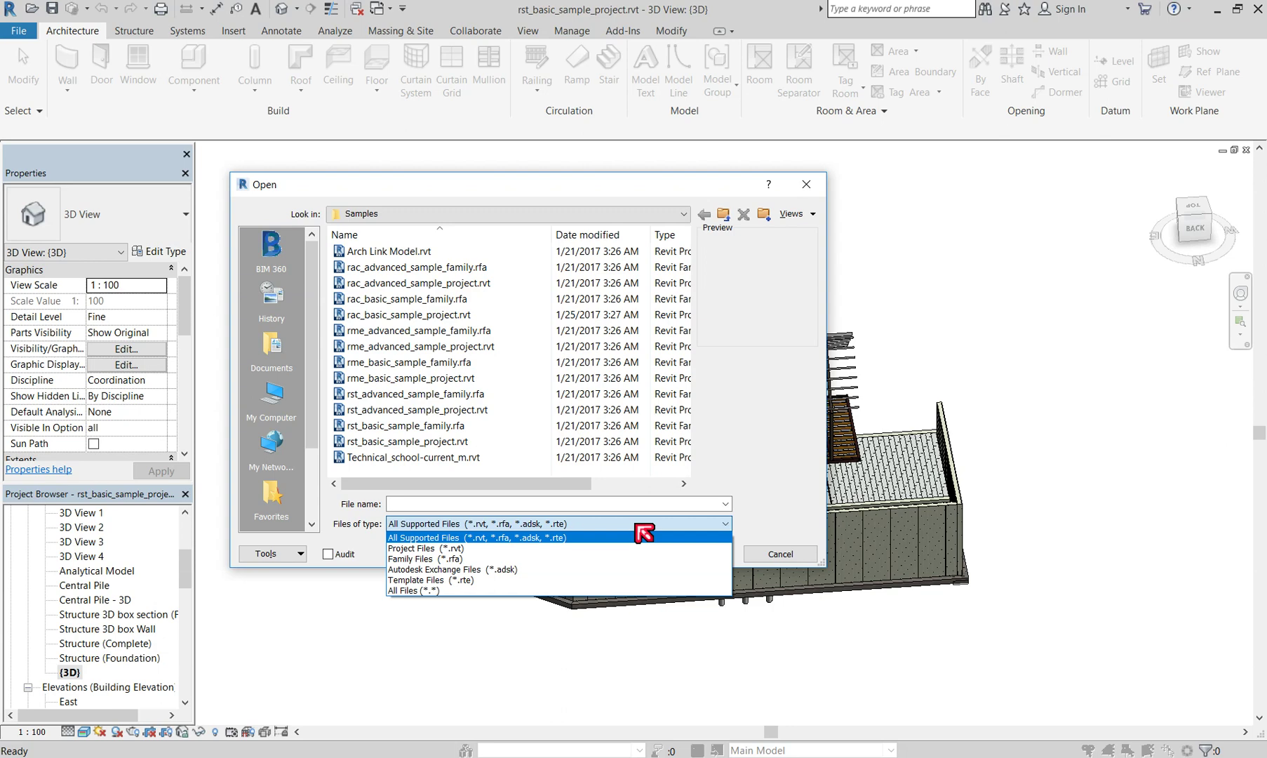
pyautogui.click(644, 536)
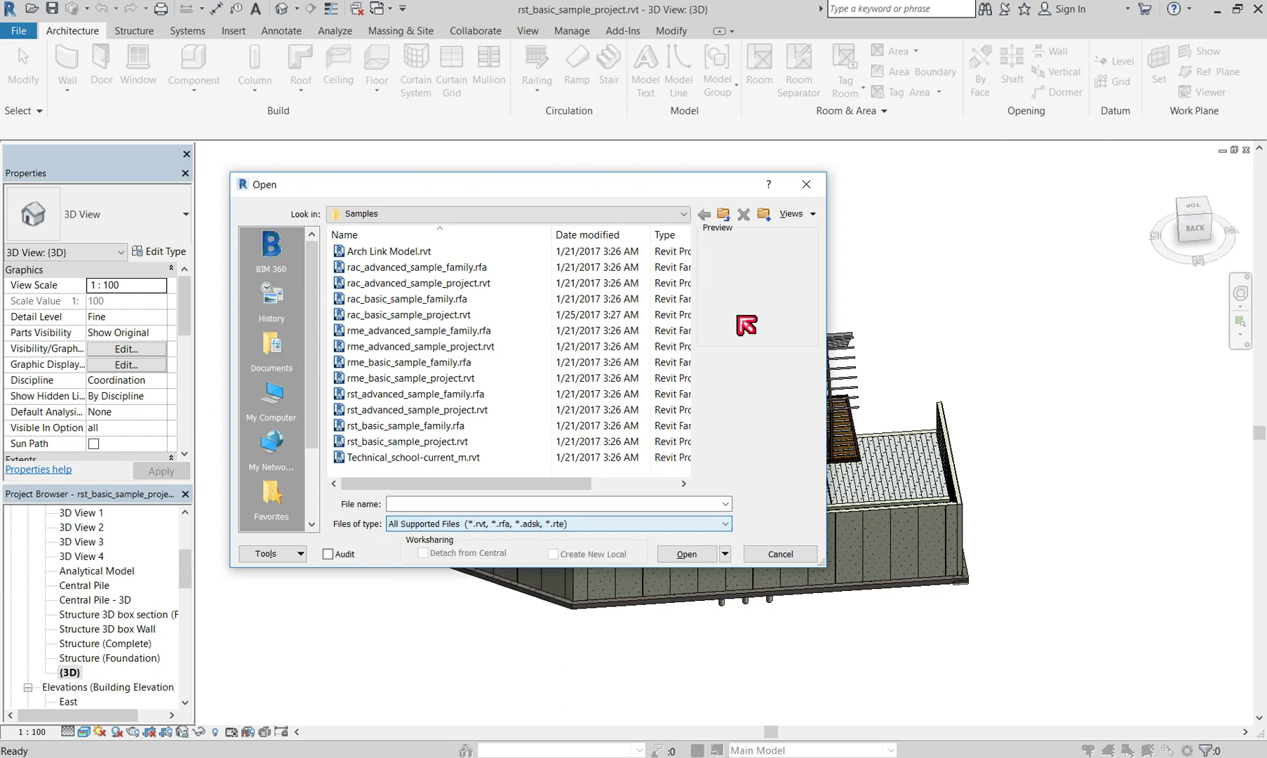
pyautogui.click(807, 185)
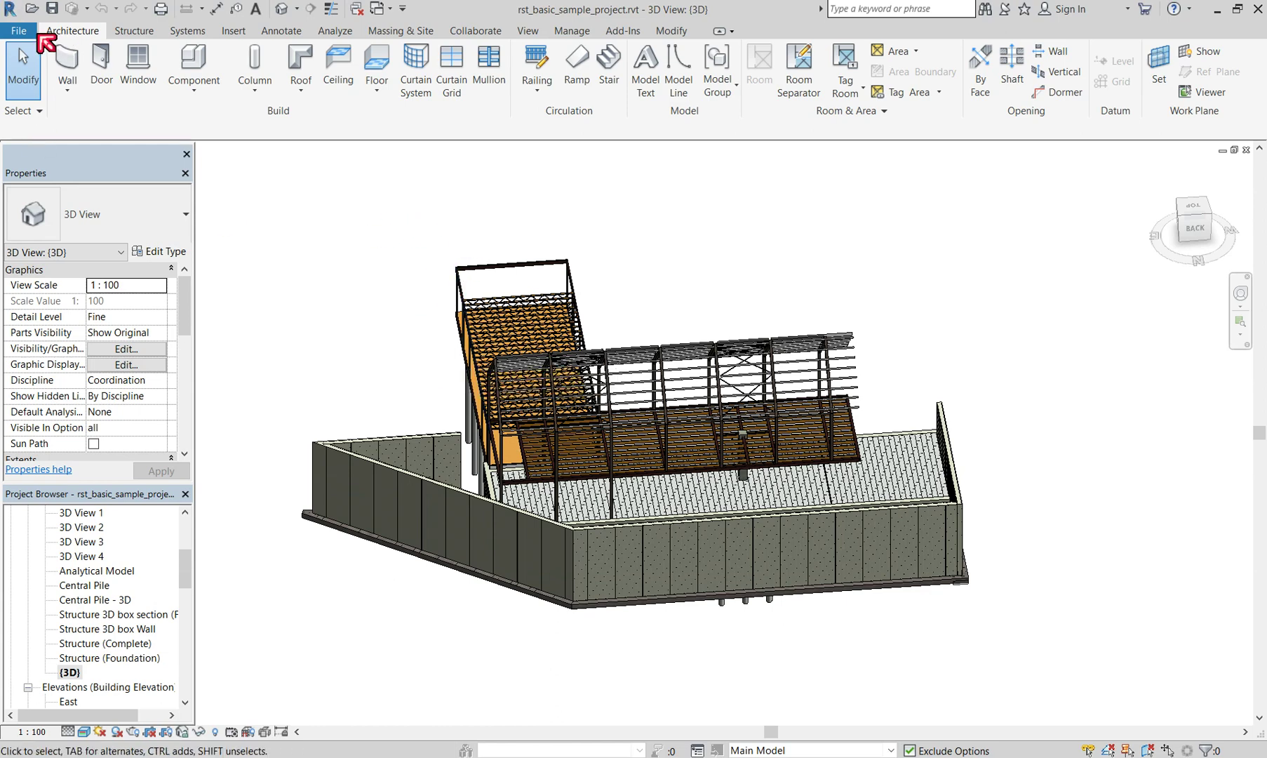
# Step: Examine the Save As choices and export formats available for the Revit project, including Navisworks NWC
pyautogui.click(21, 31)
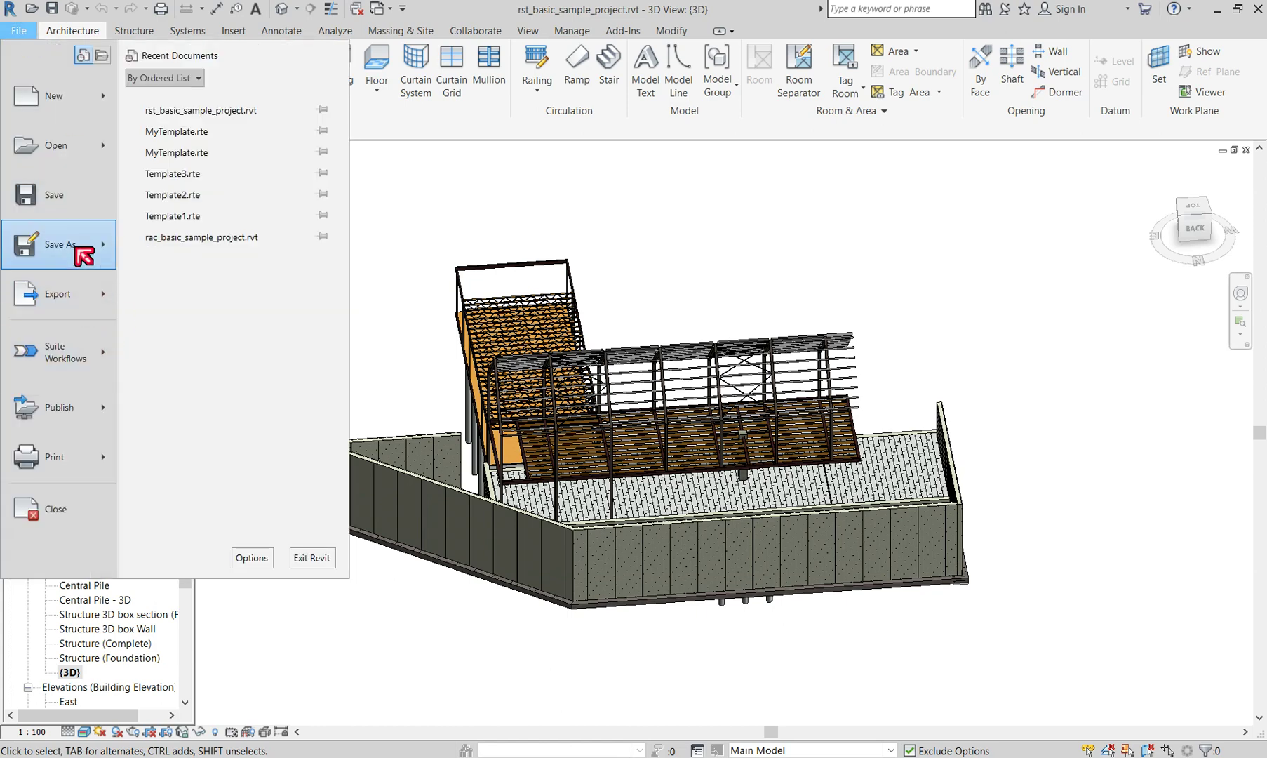
pyautogui.moveTo(83, 244)
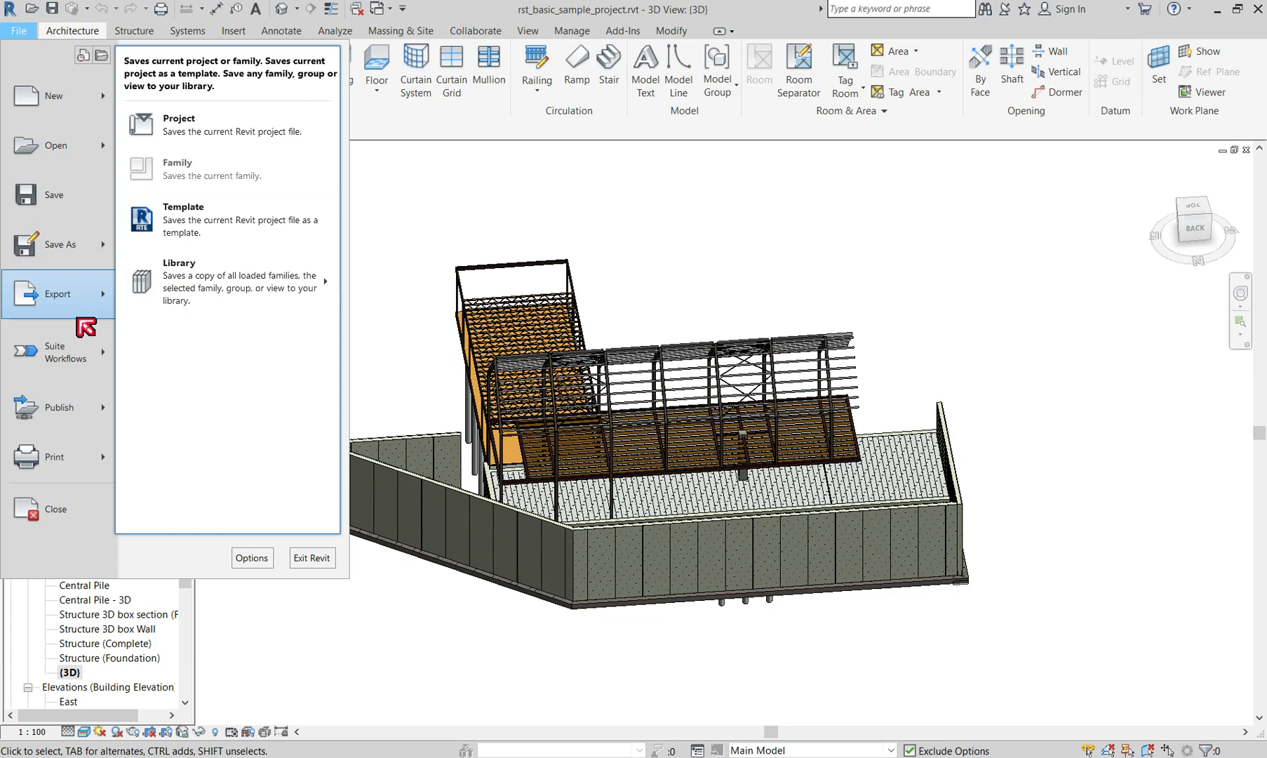
pyautogui.moveTo(87, 318)
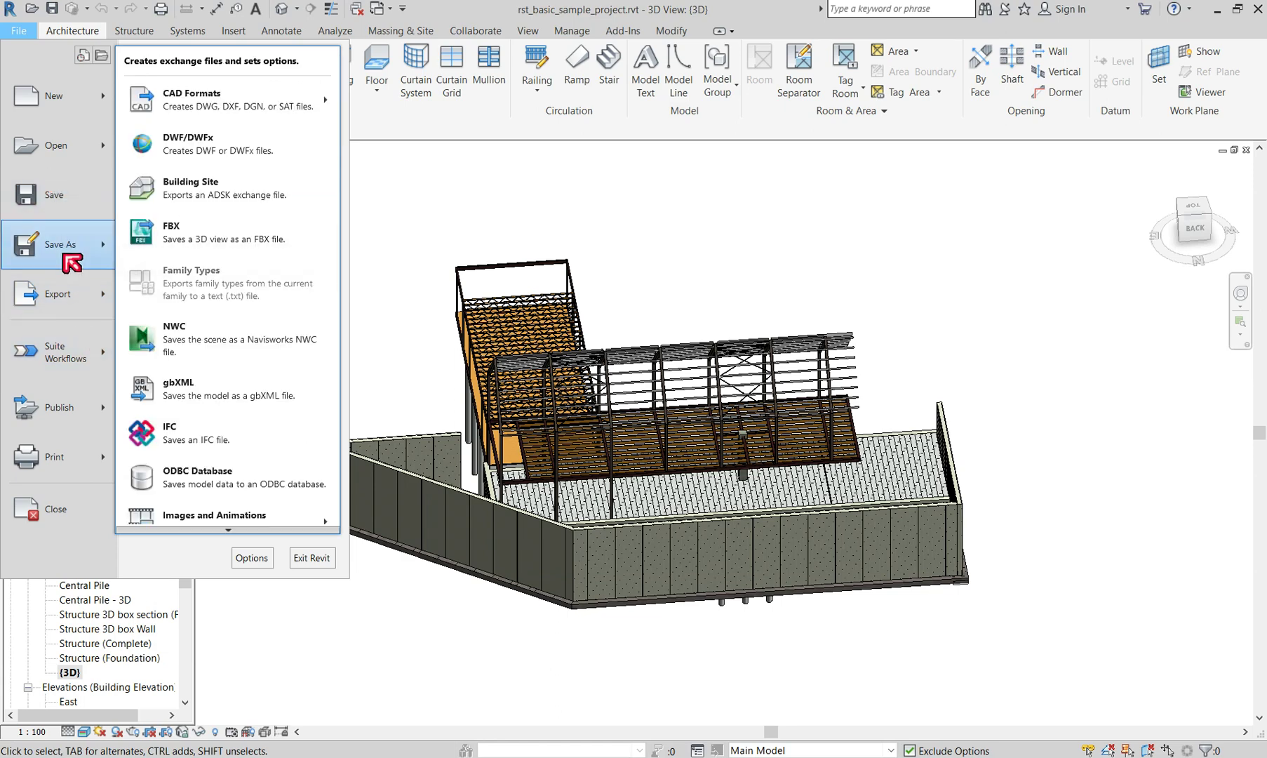
pyautogui.click(532, 225)
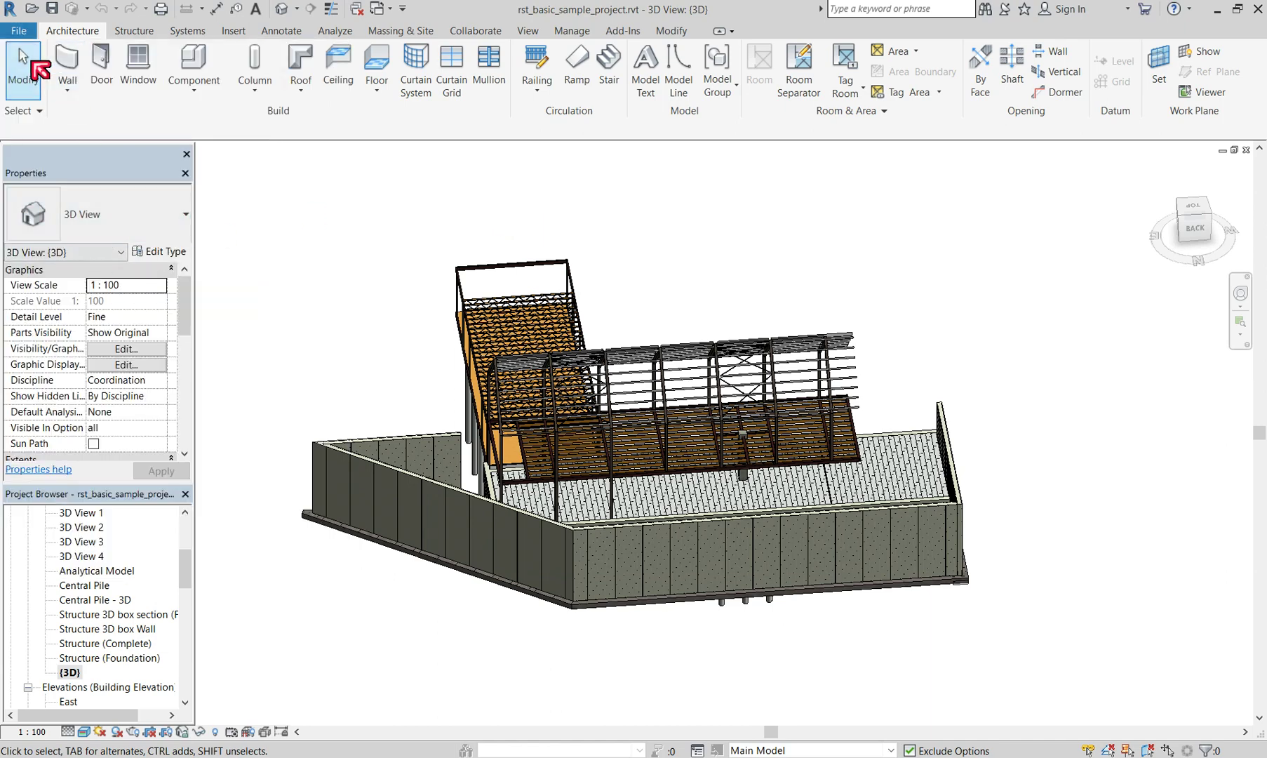
# Step: Save the Revit project to the Desktop as rst_basic_sample_project.rvt
pyautogui.click(11, 9)
pyautogui.press('Escape')
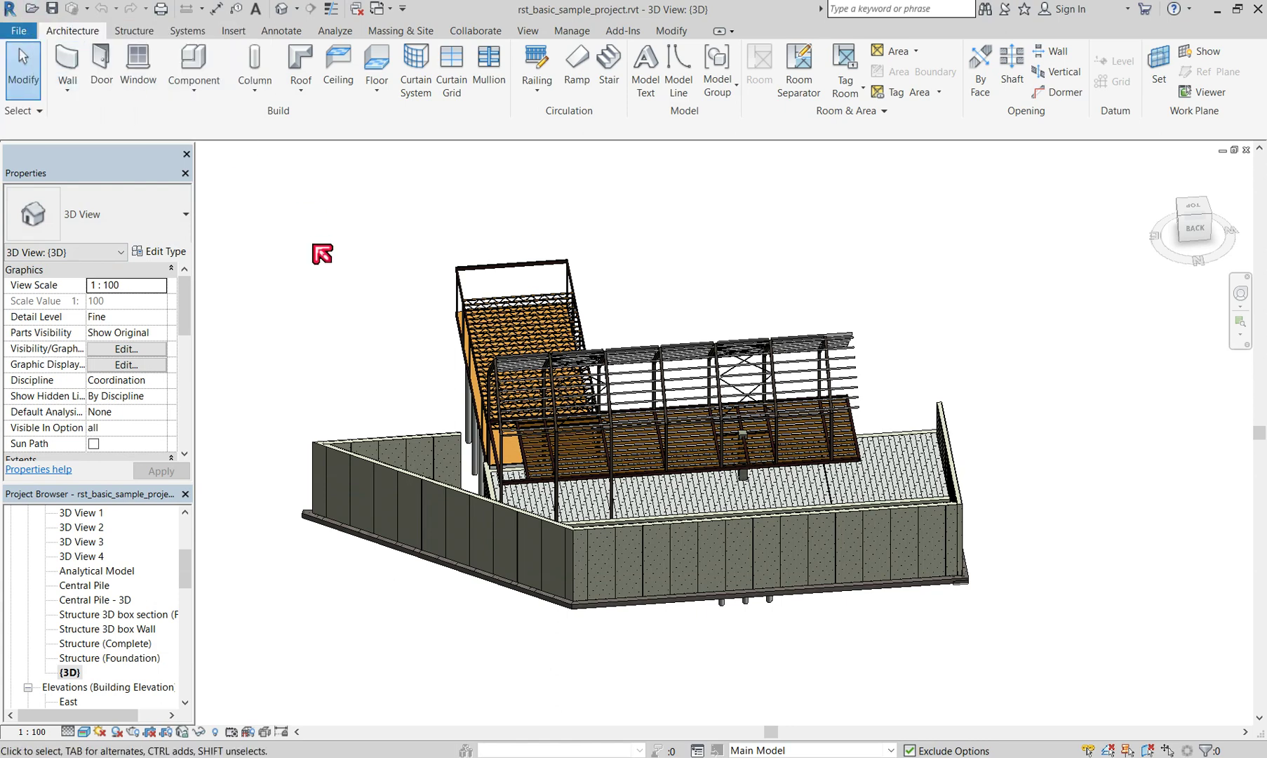
pyautogui.click(21, 32)
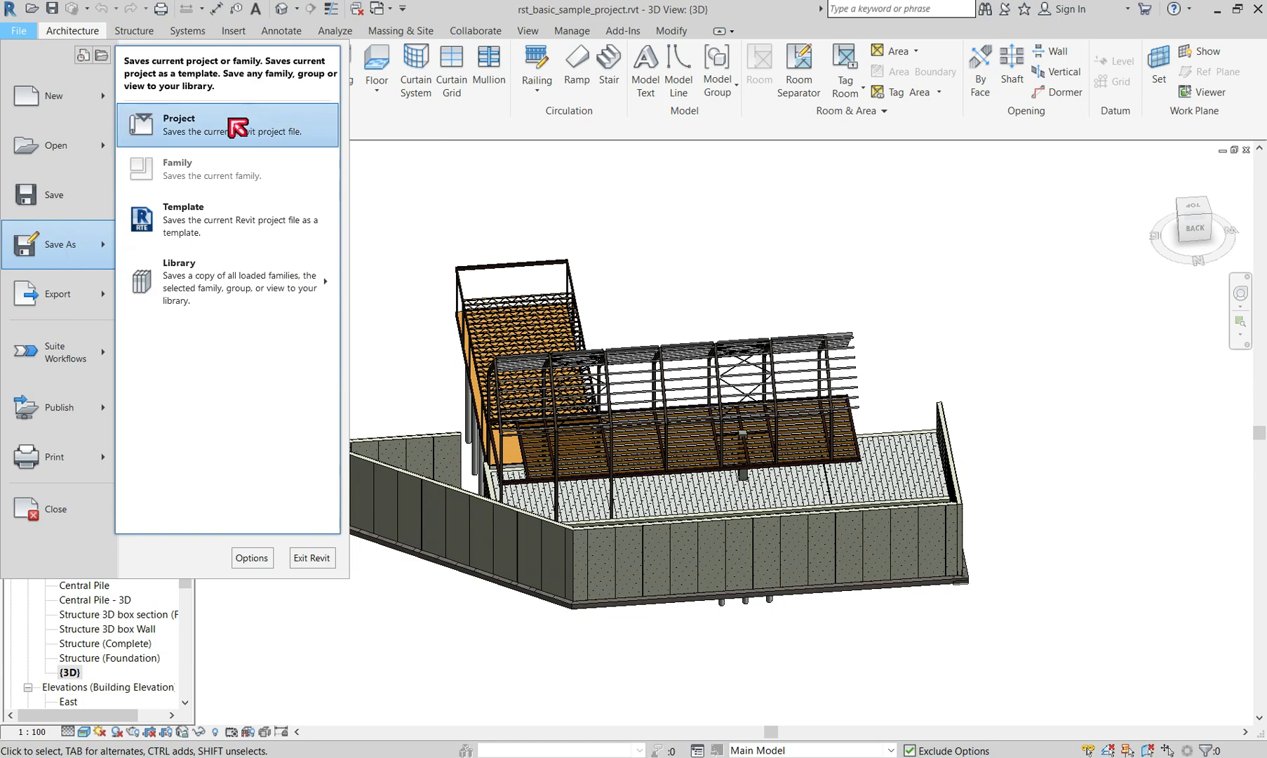
pyautogui.click(225, 129)
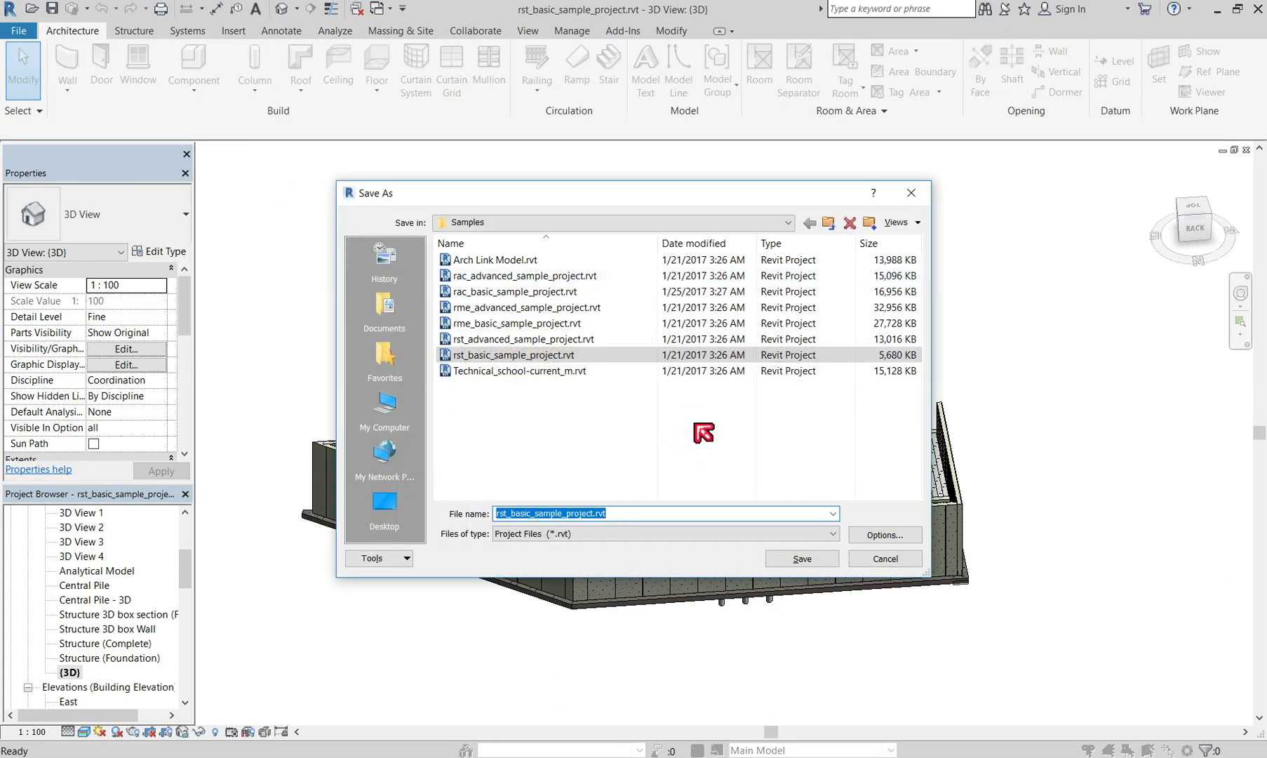
pyautogui.click(788, 221)
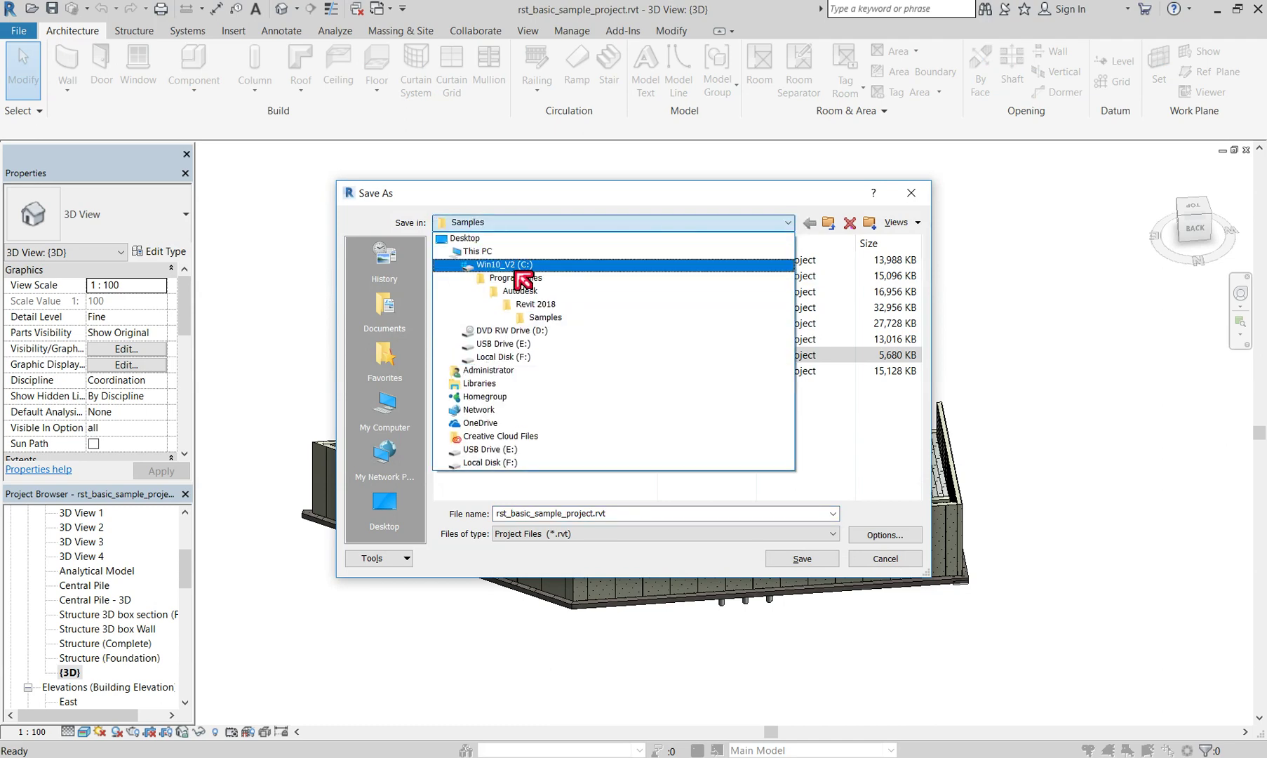
pyautogui.click(523, 237)
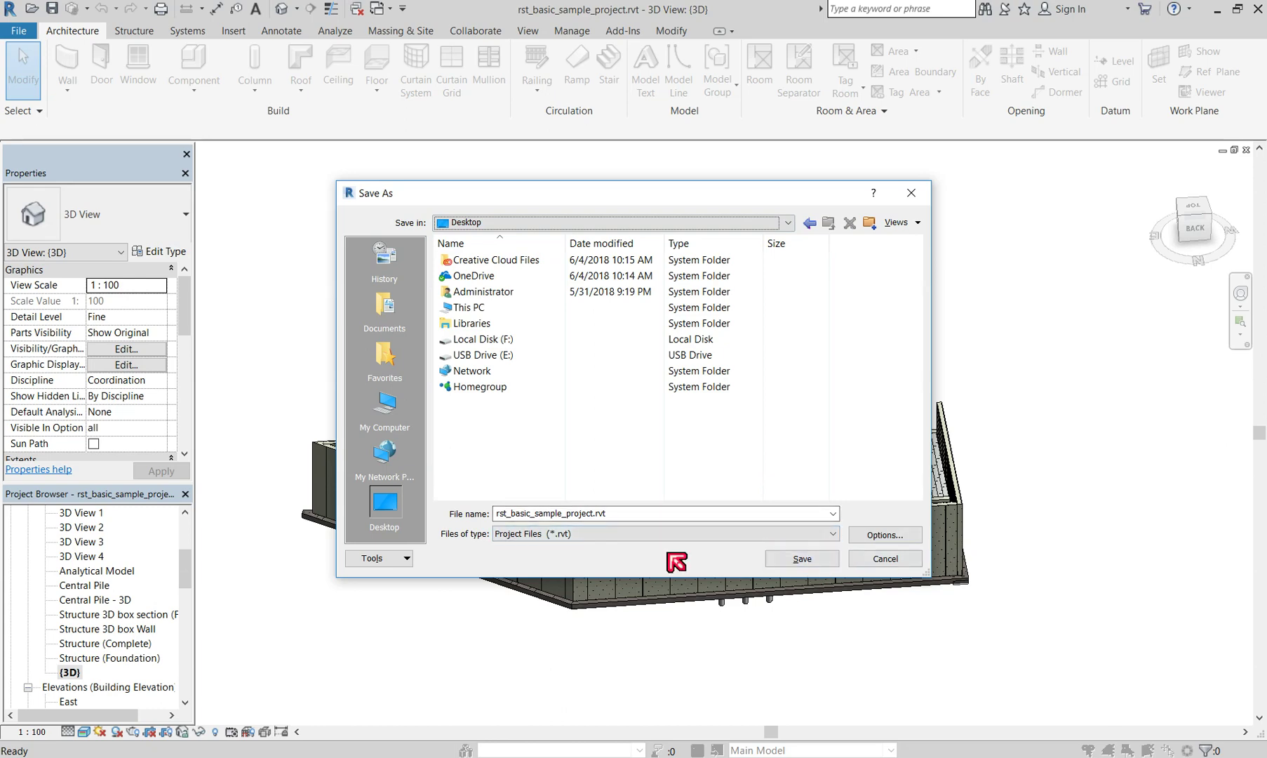
pyautogui.click(800, 561)
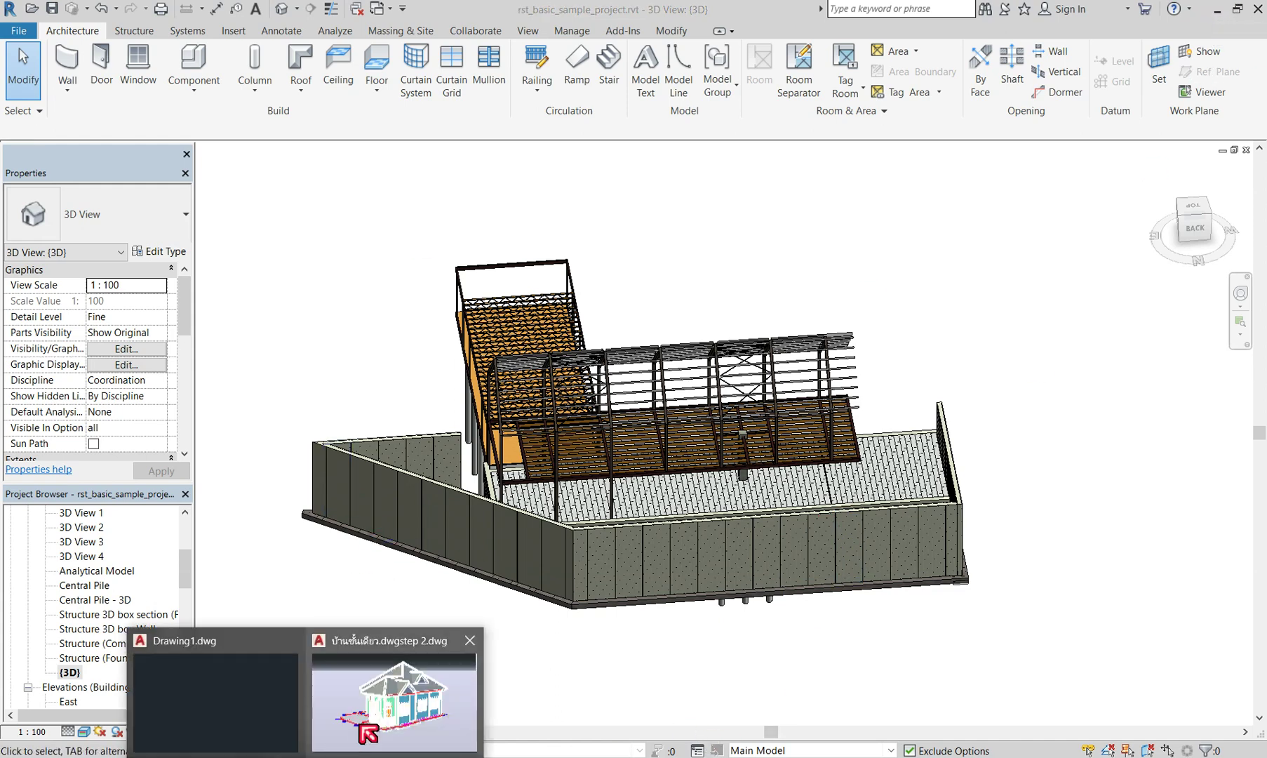
# Step: Switch to AutoCAD and save the 3D house drawing to the Desktop in AutoCAD 2018 Drawing (*.dwg) format, keeping its file name
pyautogui.click(396, 694)
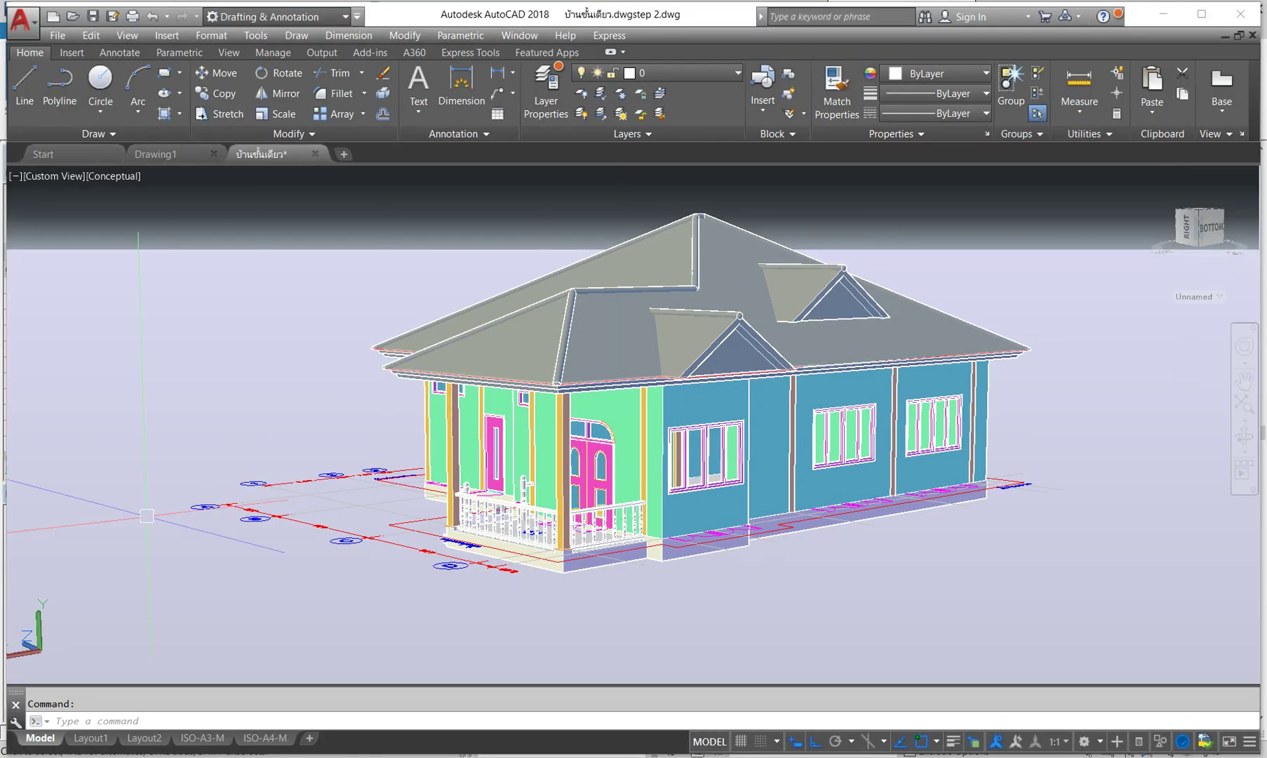
pyautogui.click(1201, 13)
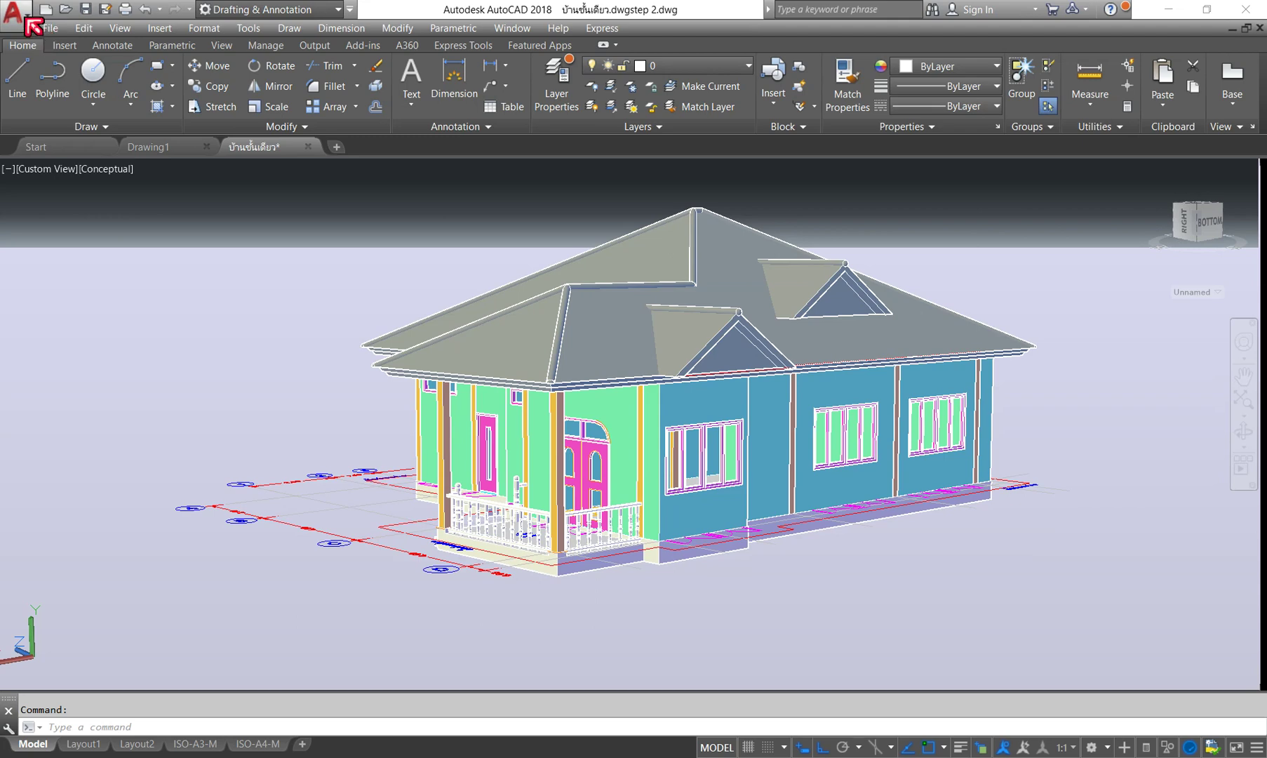
pyautogui.click(32, 27)
pyautogui.click(72, 225)
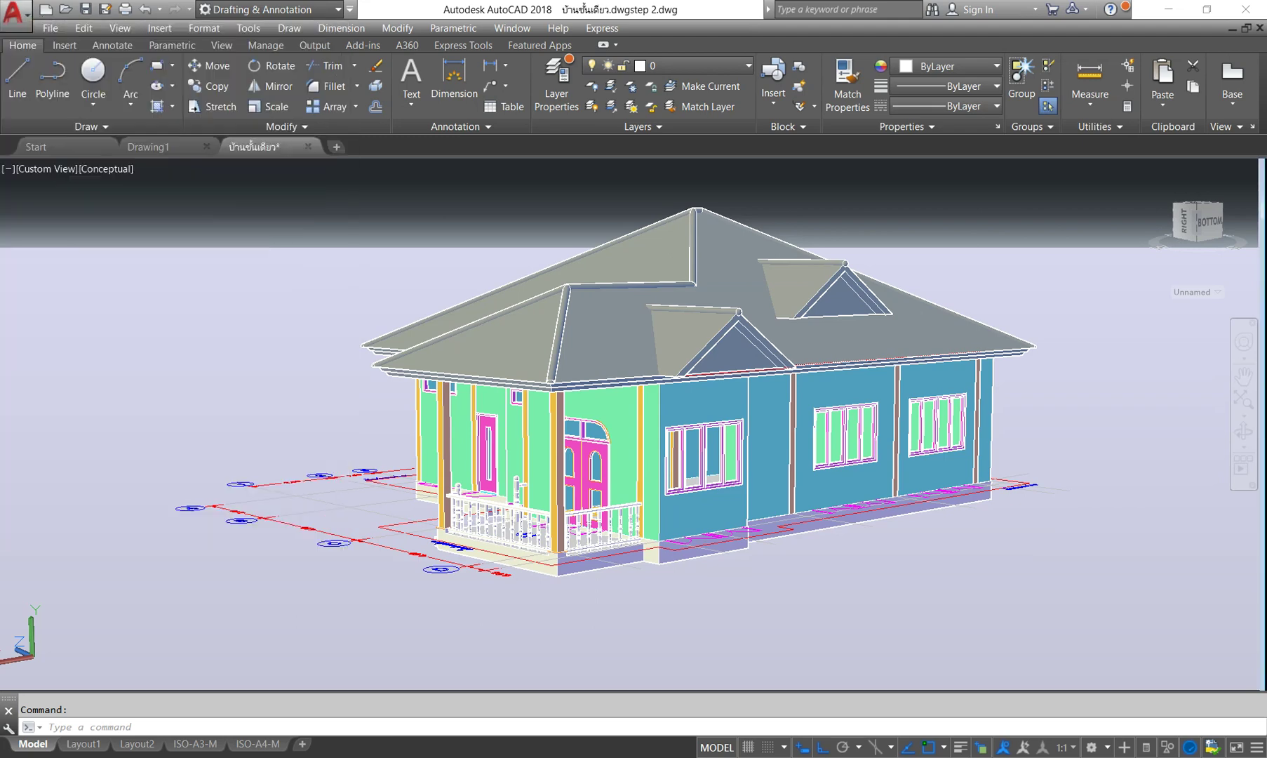
pyautogui.click(677, 212)
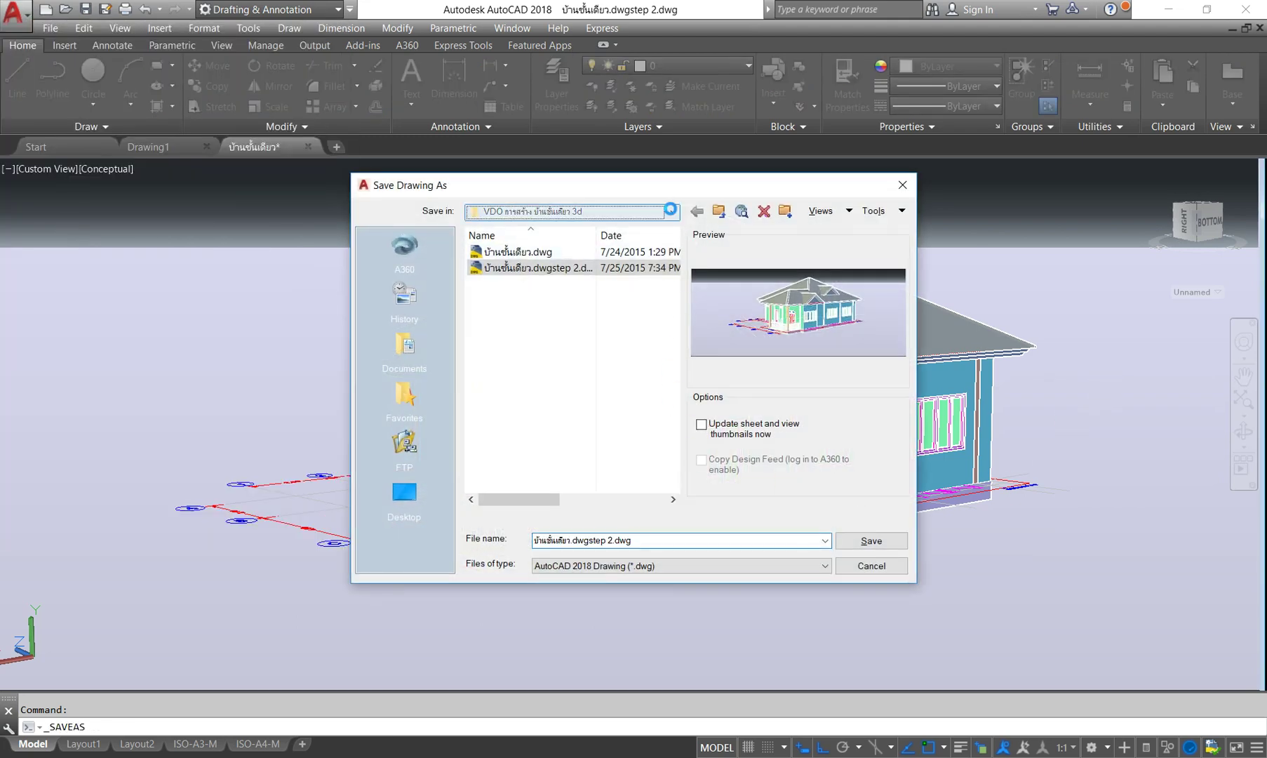
pyautogui.click(551, 229)
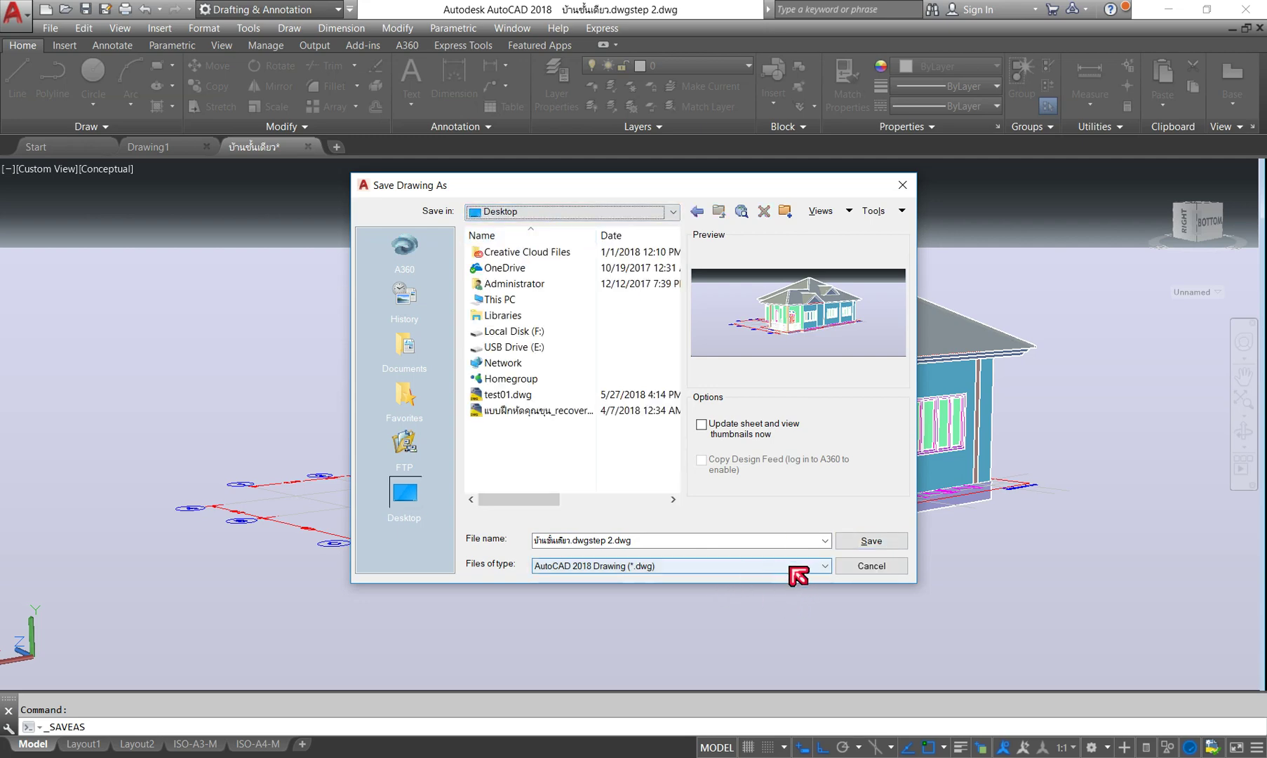
pyautogui.click(857, 542)
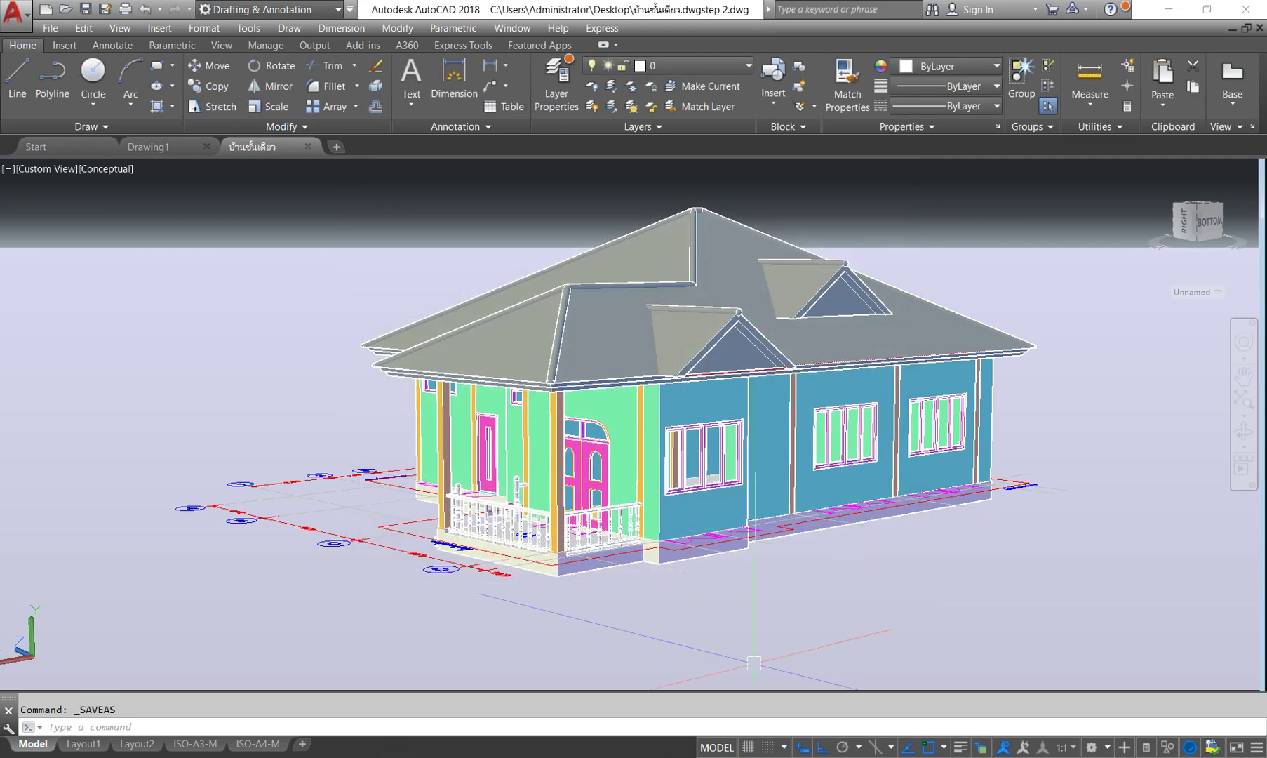
# Step: Switch to Navisworks Manage, browse to the Desktop for a file to open, and check the supported file types, keeping All Files
pyautogui.click(468, 756)
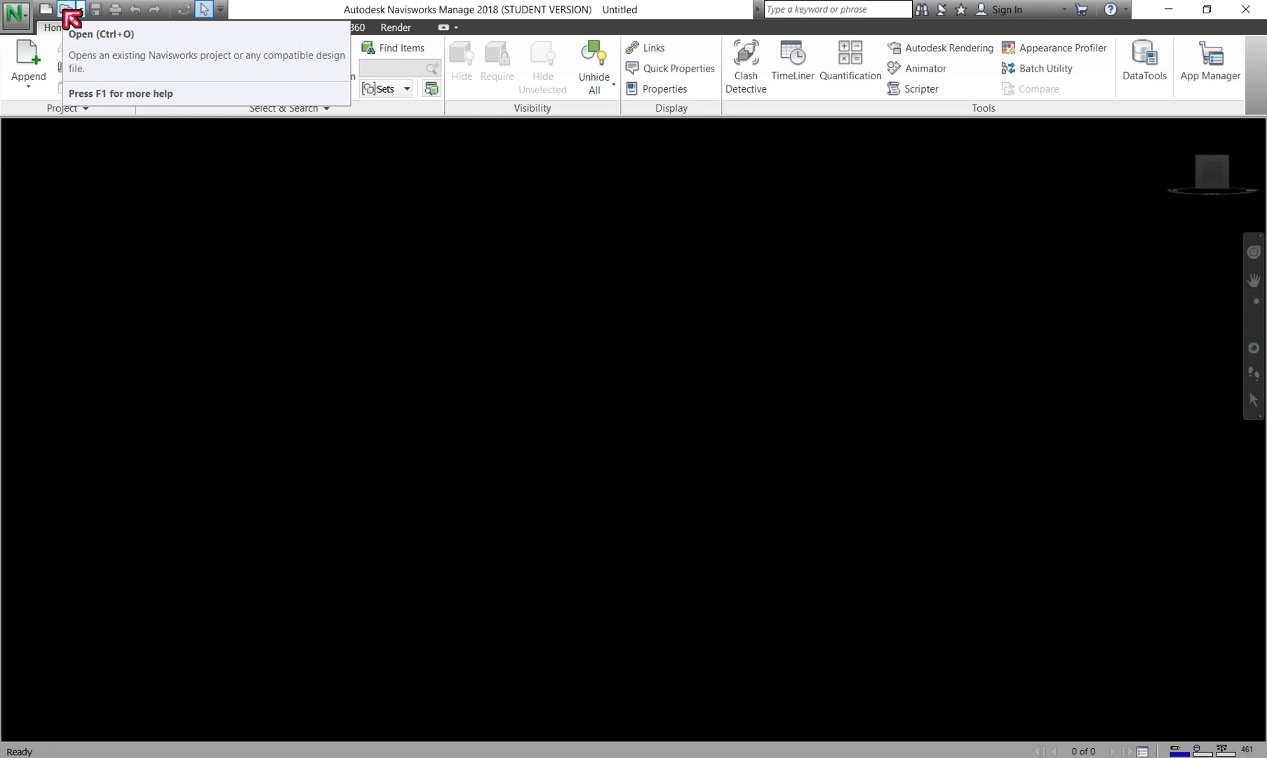
pyautogui.click(27, 25)
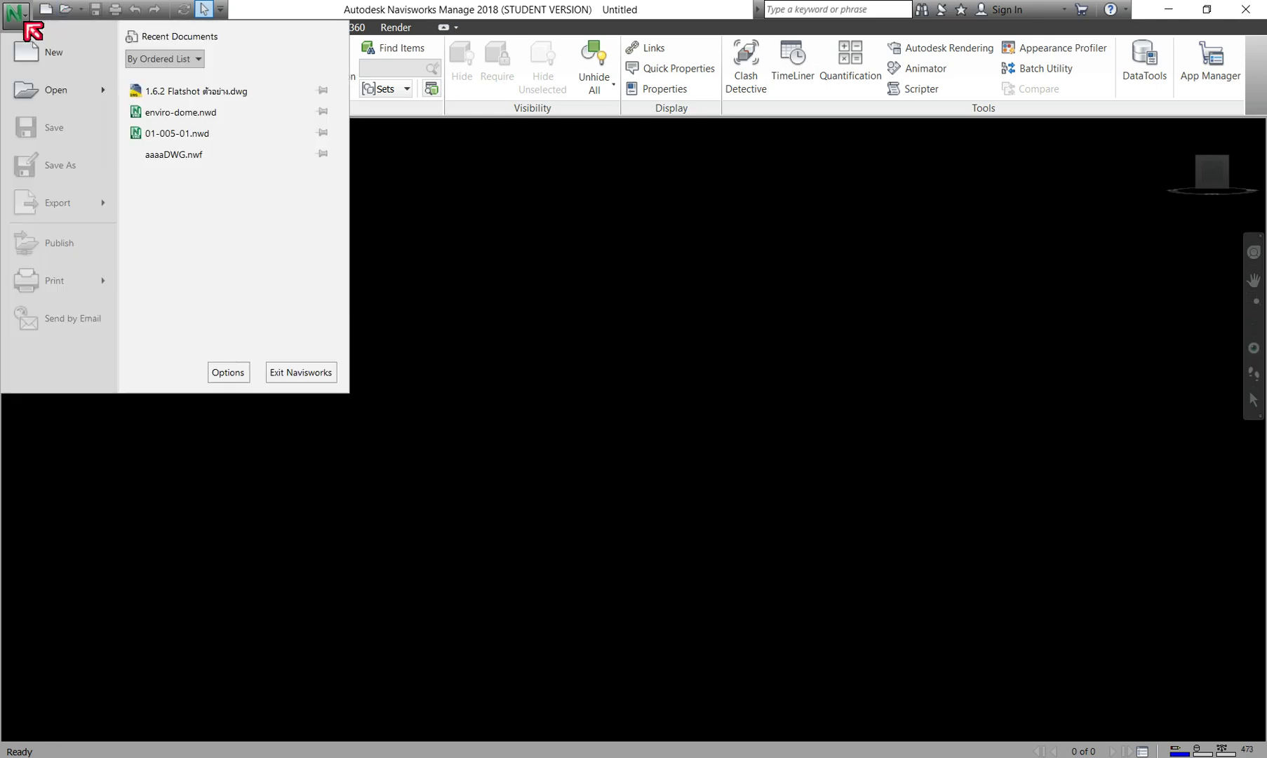
pyautogui.click(49, 95)
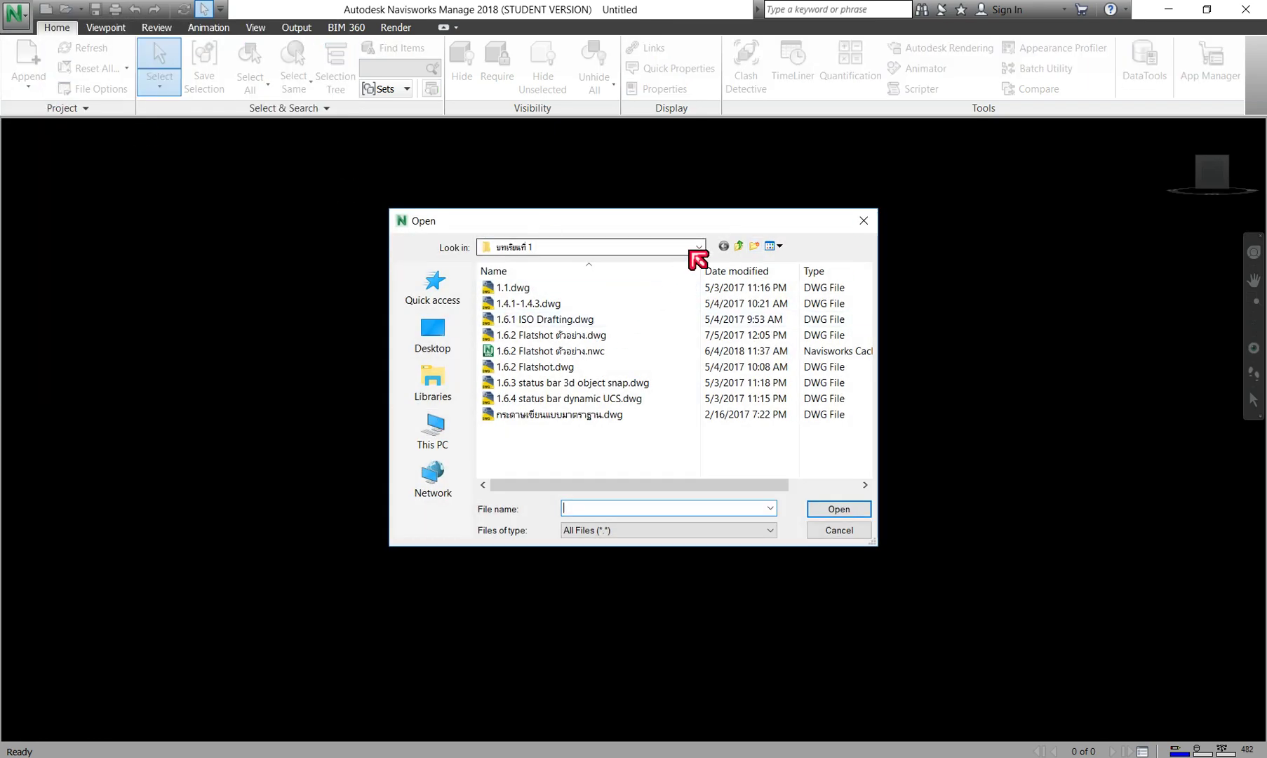
pyautogui.click(697, 248)
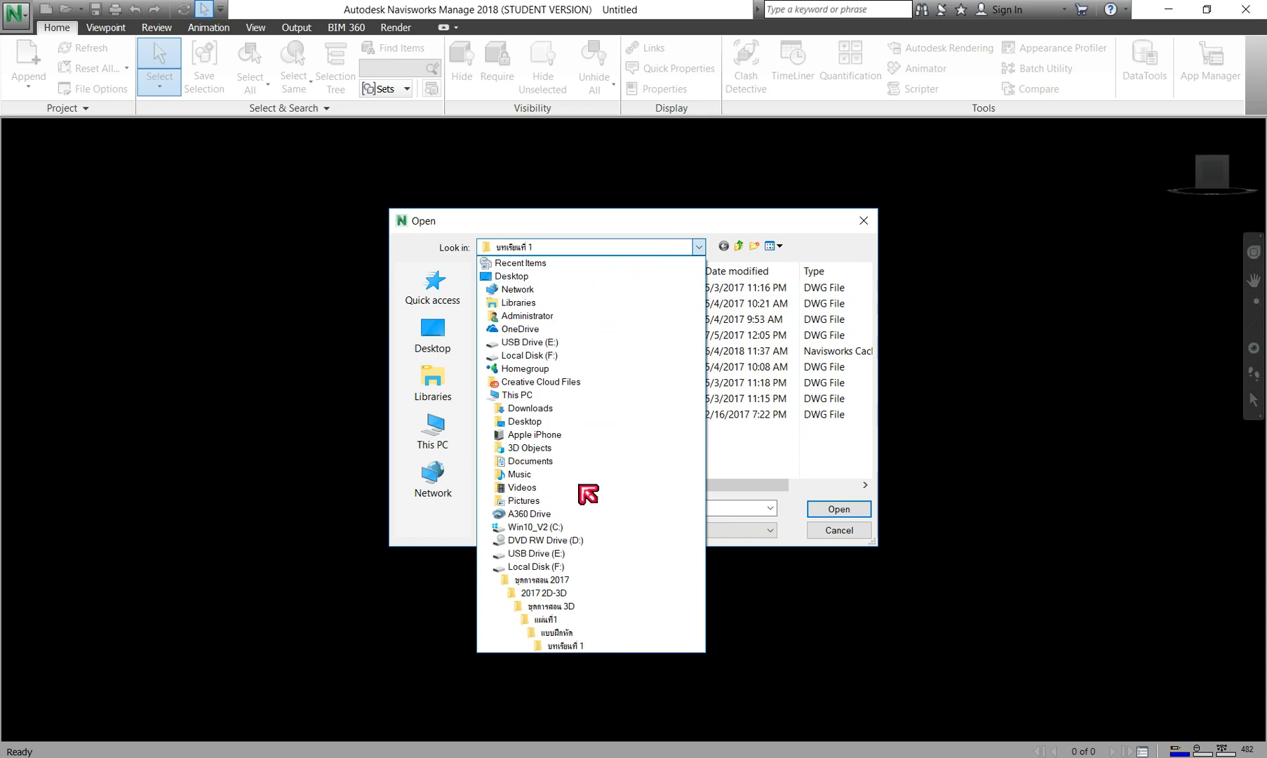
pyautogui.click(589, 277)
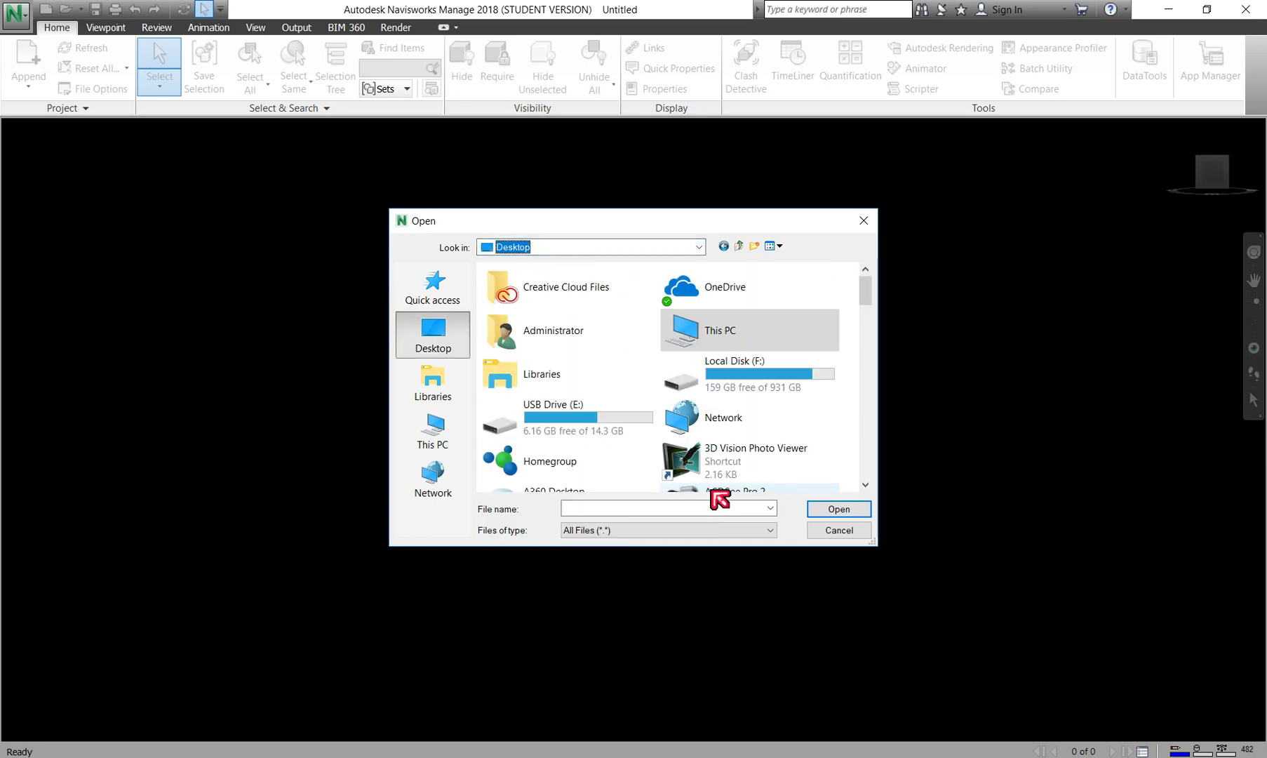
pyautogui.scroll(-5, 864, 422)
pyautogui.scroll(-5, 864, 442)
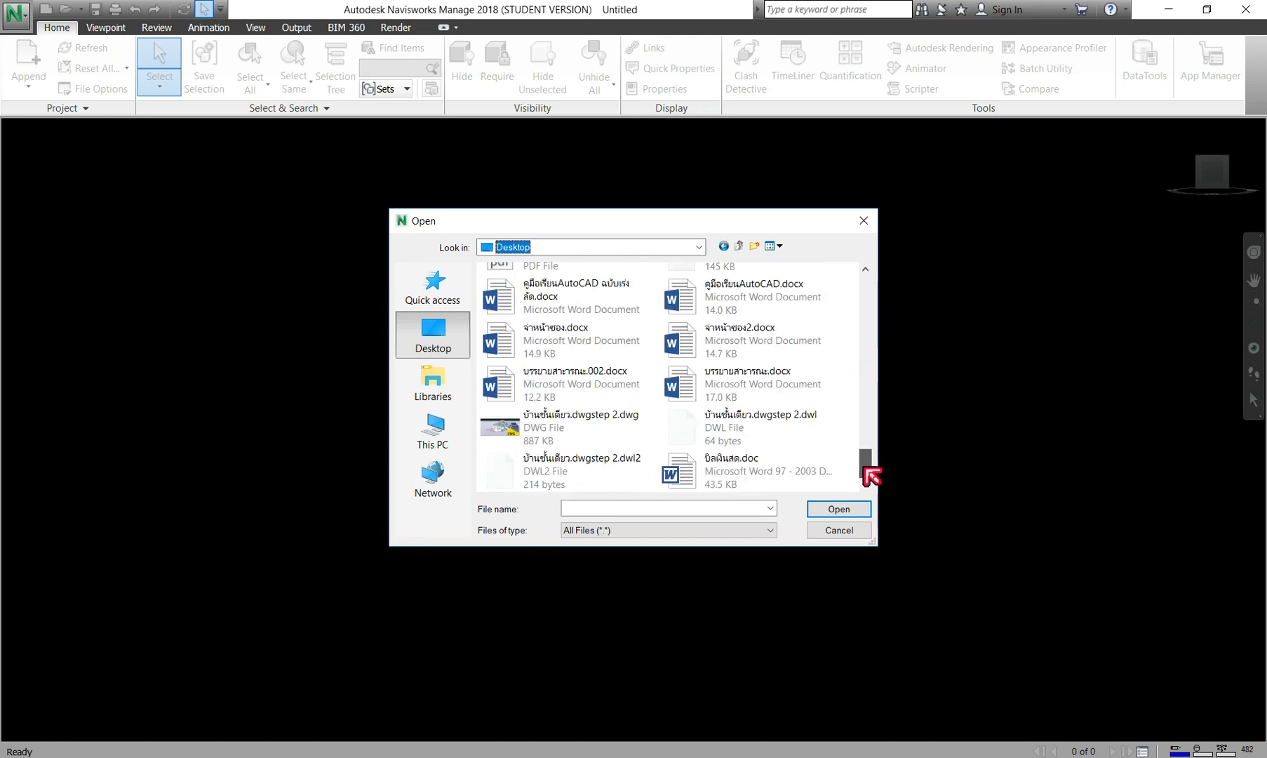
pyautogui.scroll(1, 864, 457)
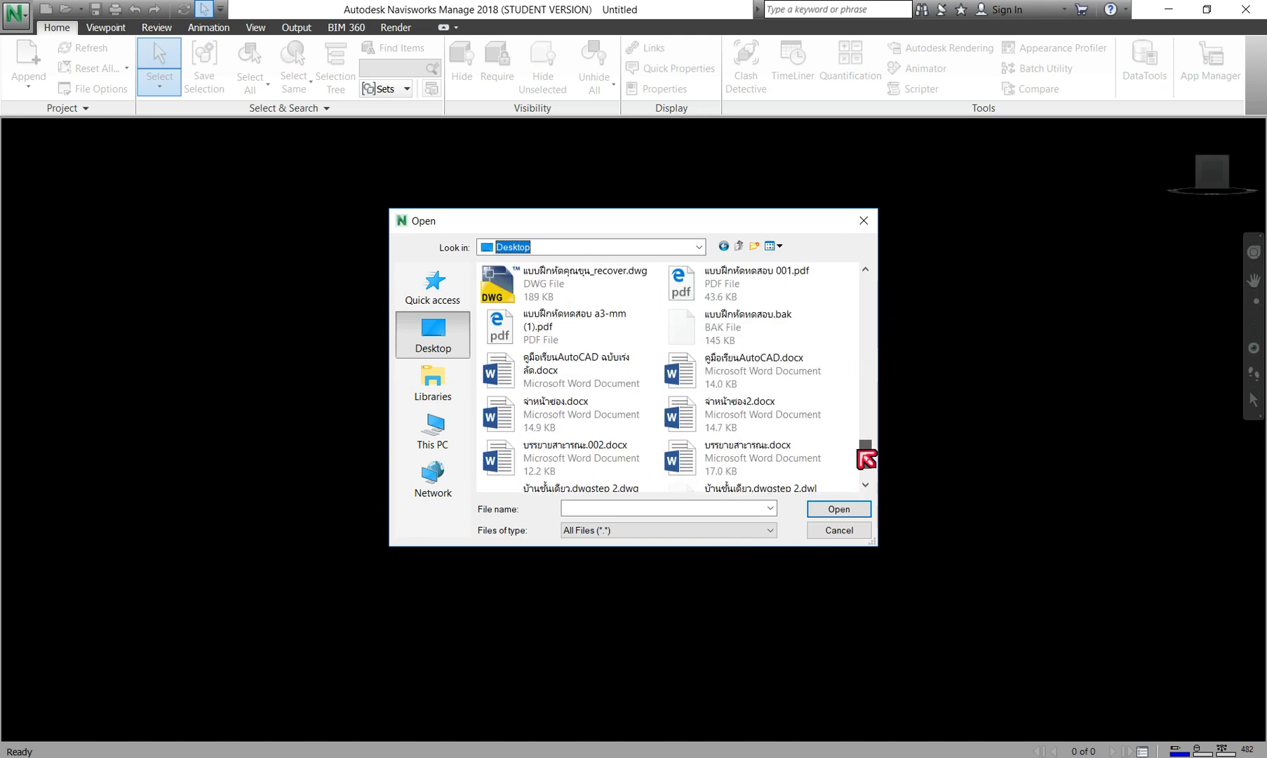
pyautogui.click(758, 532)
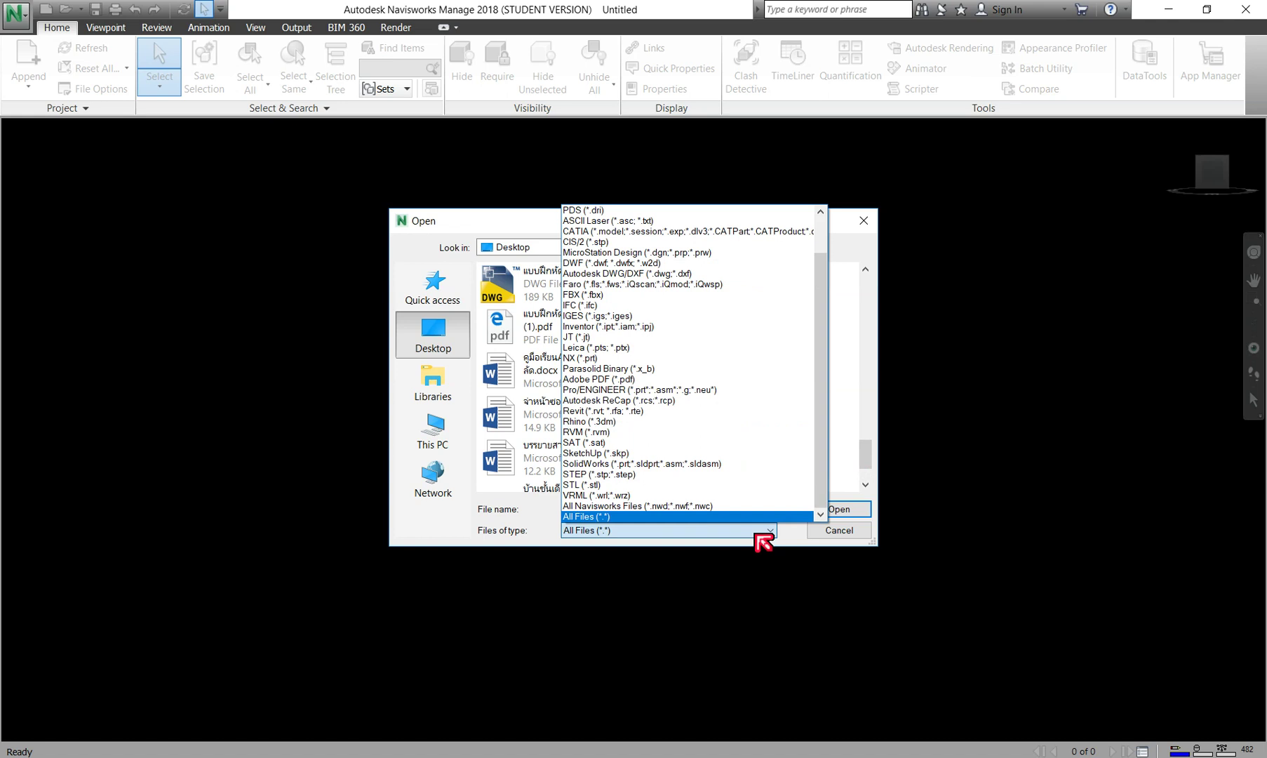
pyautogui.click(647, 533)
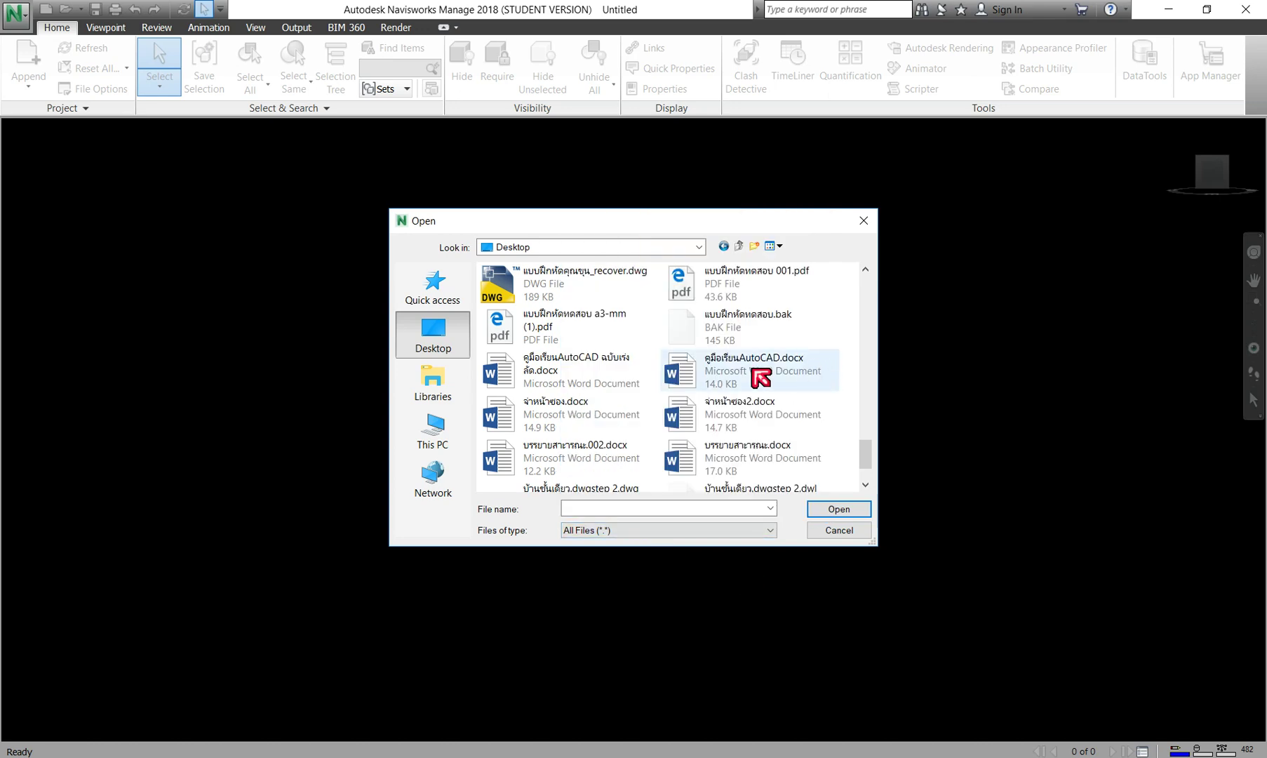
# Step: Find rst_basic_sample_project.rvt among the Desktop files and open it
pyautogui.scroll(-3, 751, 368)
pyautogui.scroll(3, 761, 379)
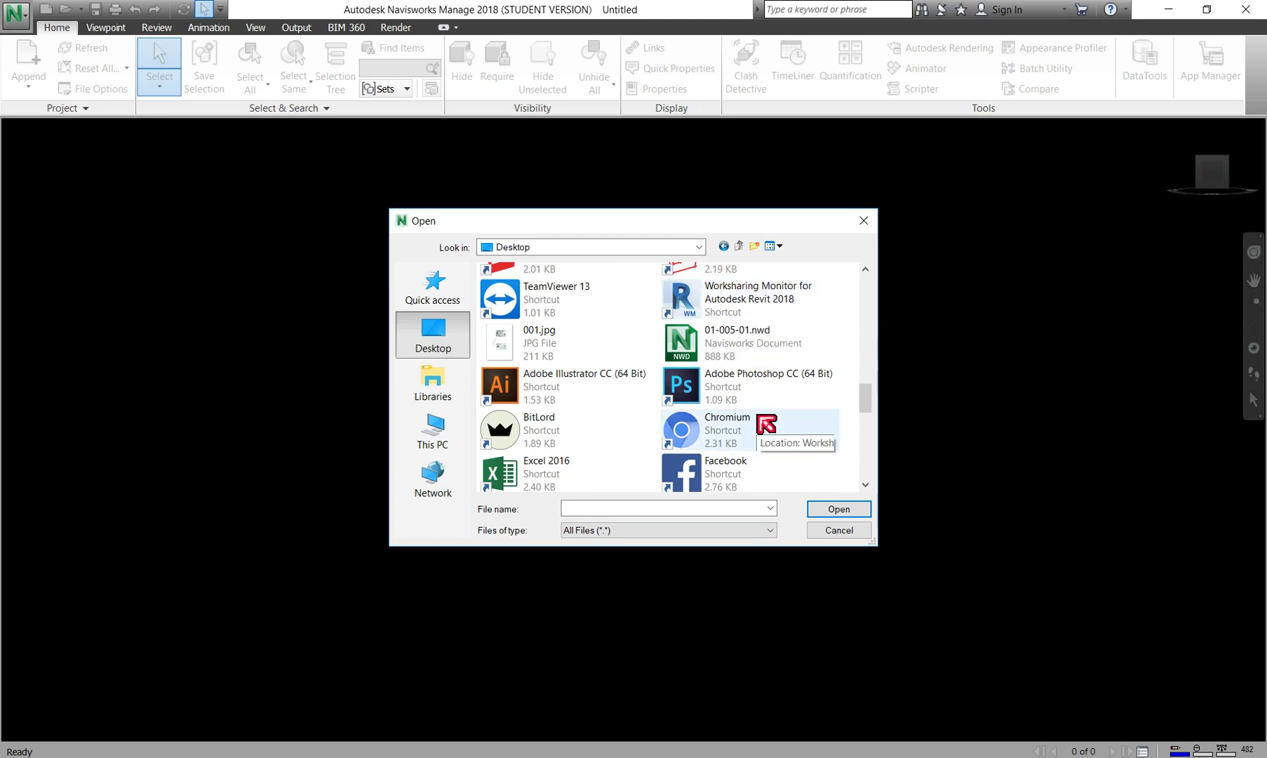
pyautogui.scroll(5, 765, 422)
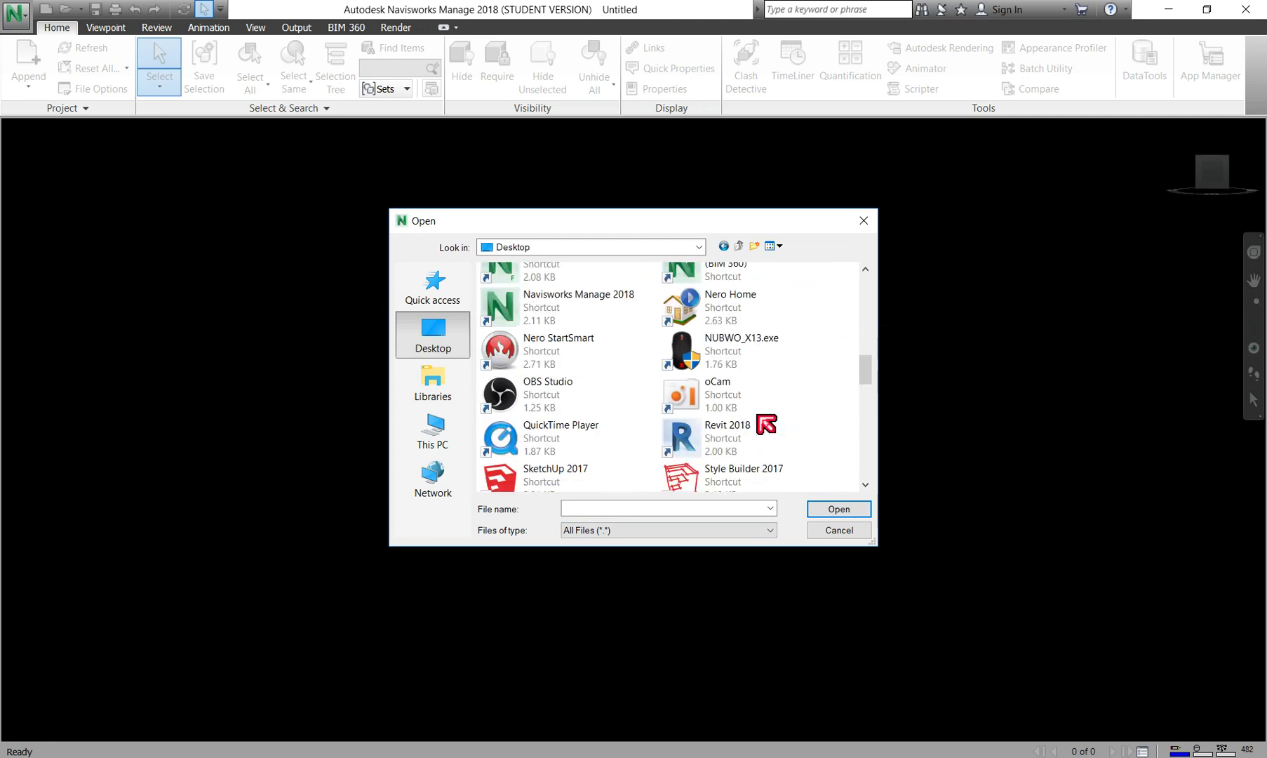
pyautogui.scroll(3, 765, 422)
pyautogui.scroll(5, 766, 423)
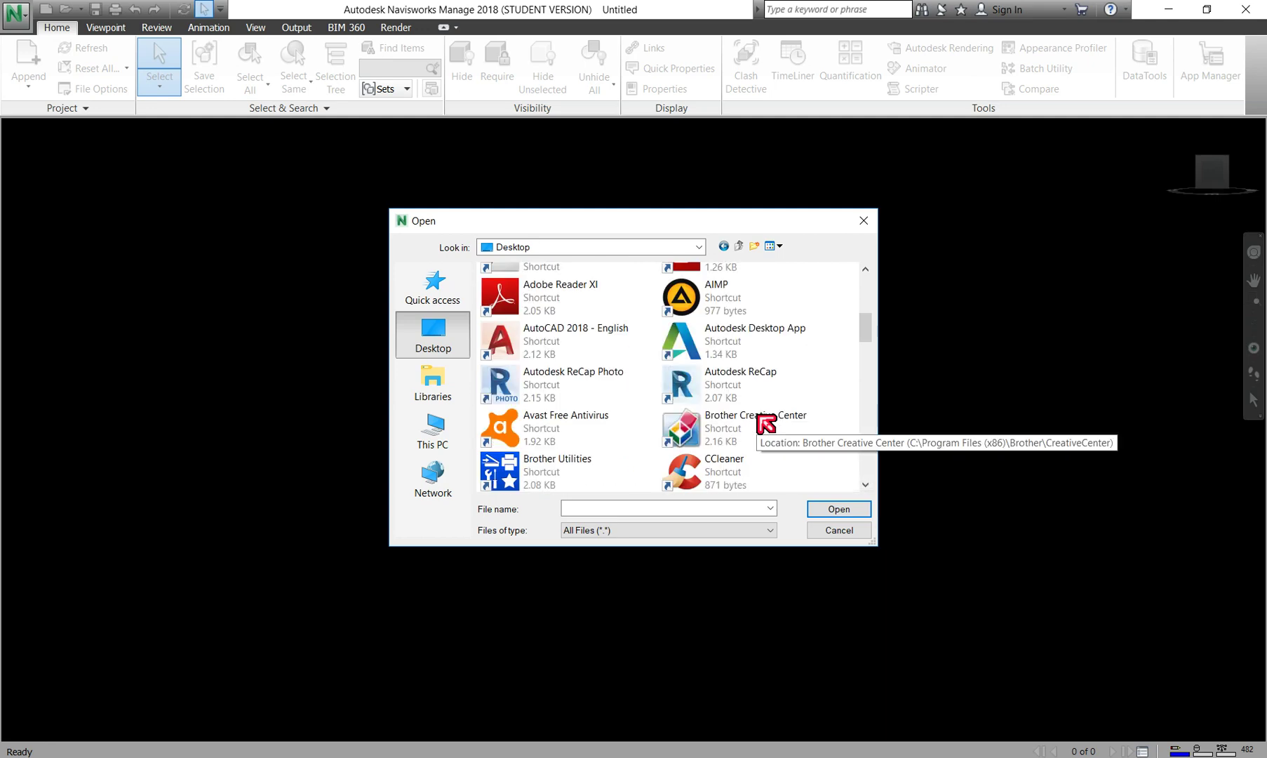
pyautogui.scroll(6, 766, 423)
pyautogui.scroll(-2, 766, 423)
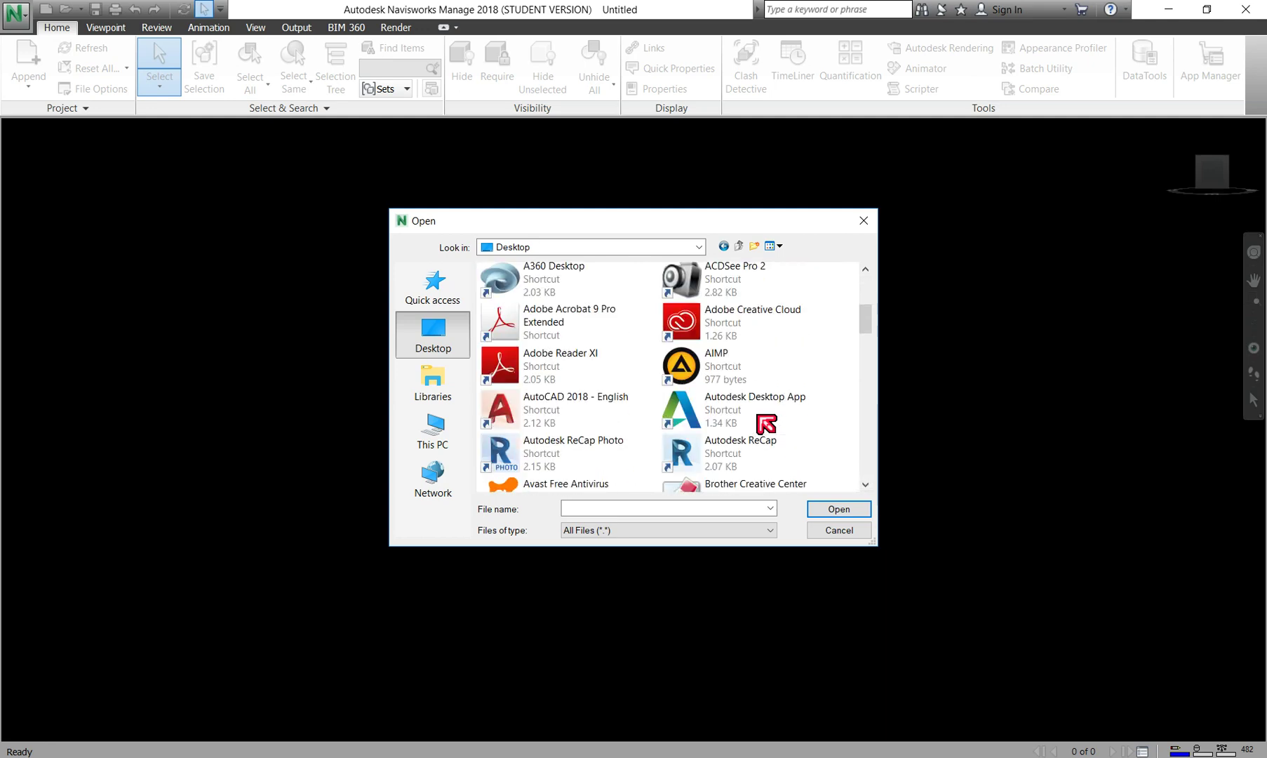
pyautogui.scroll(-5, 766, 423)
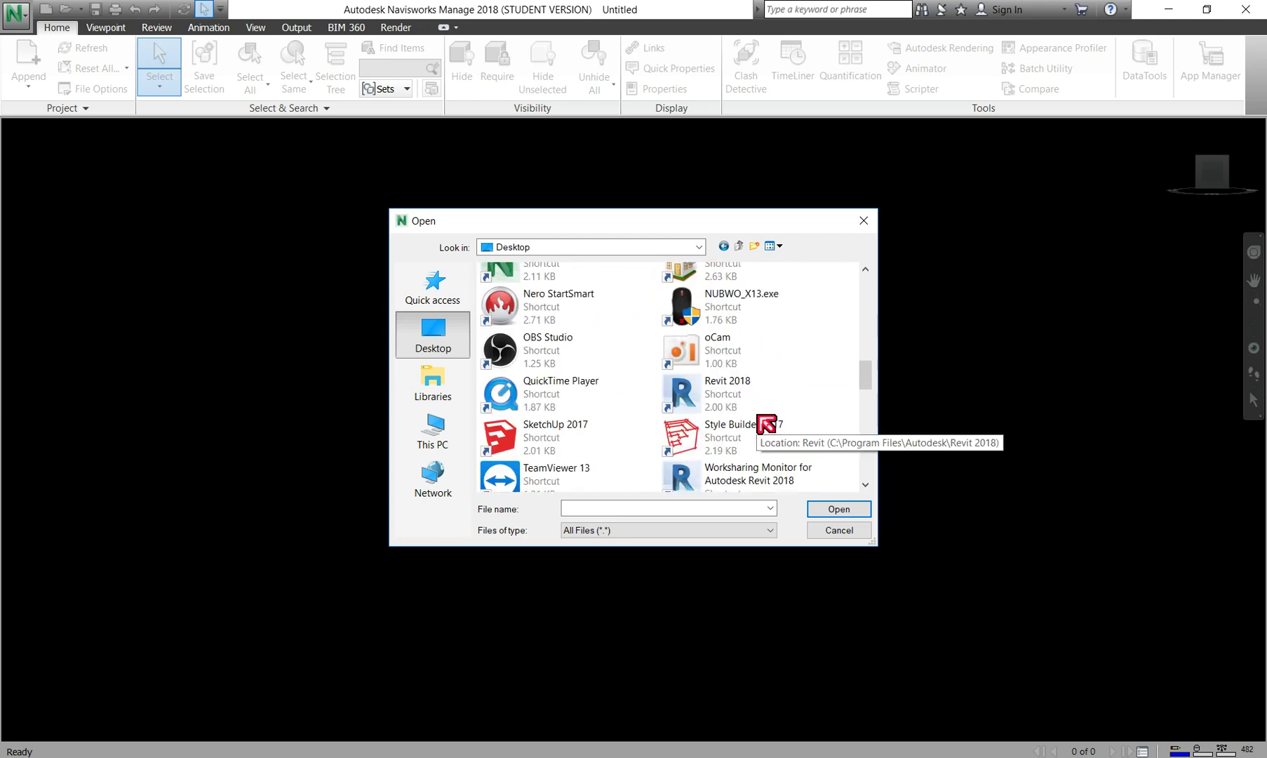
pyautogui.scroll(-8, 766, 423)
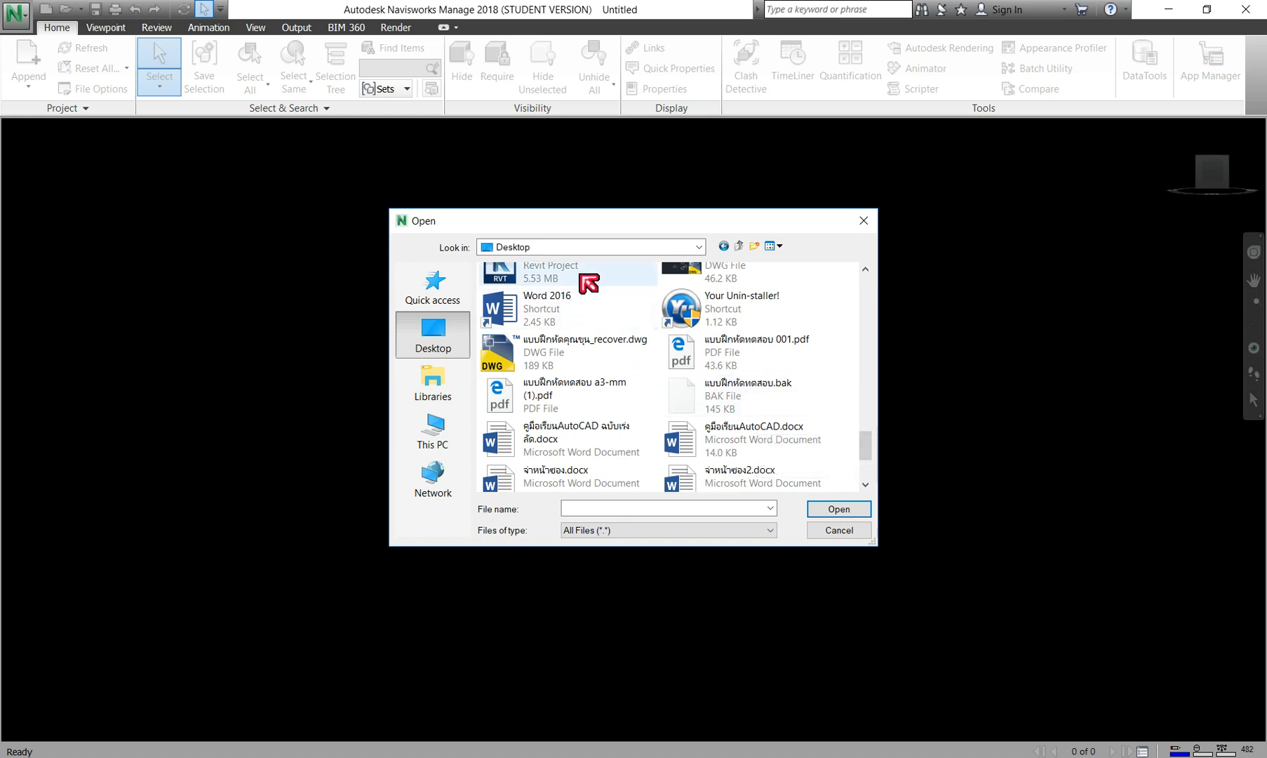
pyautogui.scroll(2, 586, 295)
pyautogui.click(582, 386)
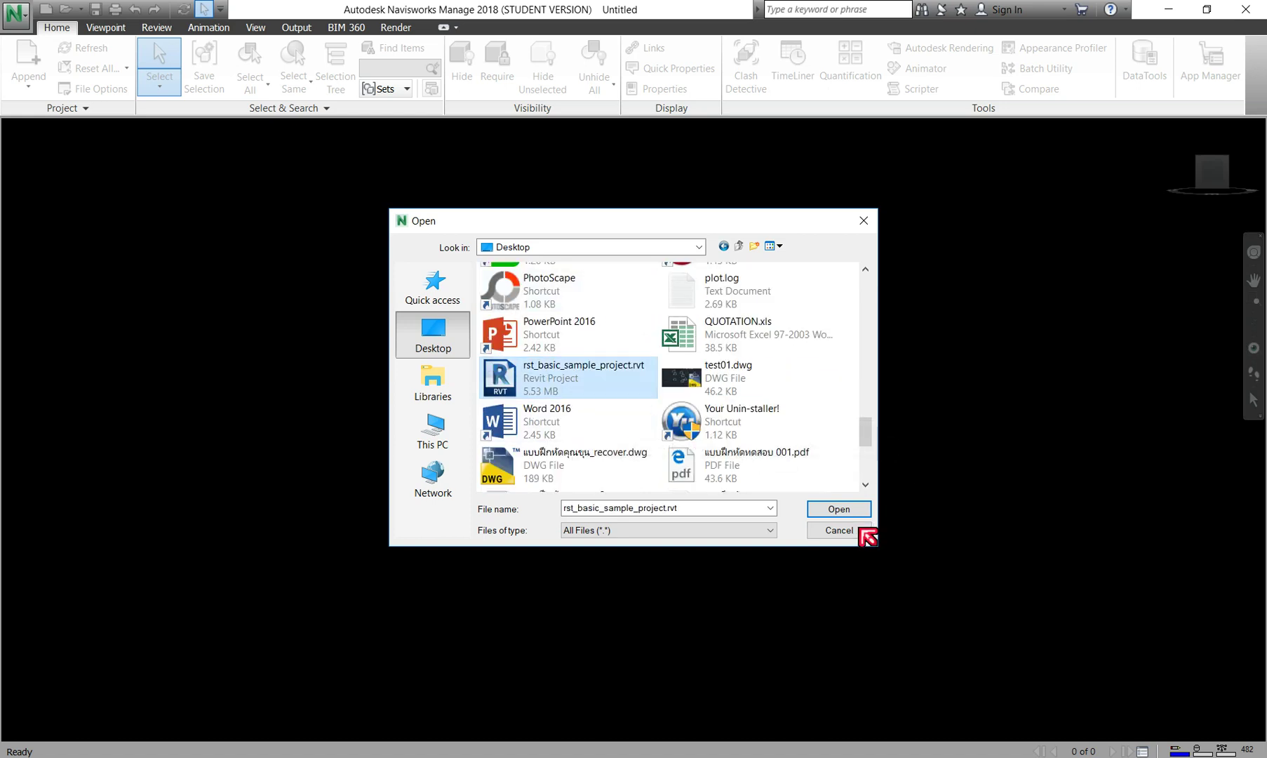
pyautogui.click(822, 507)
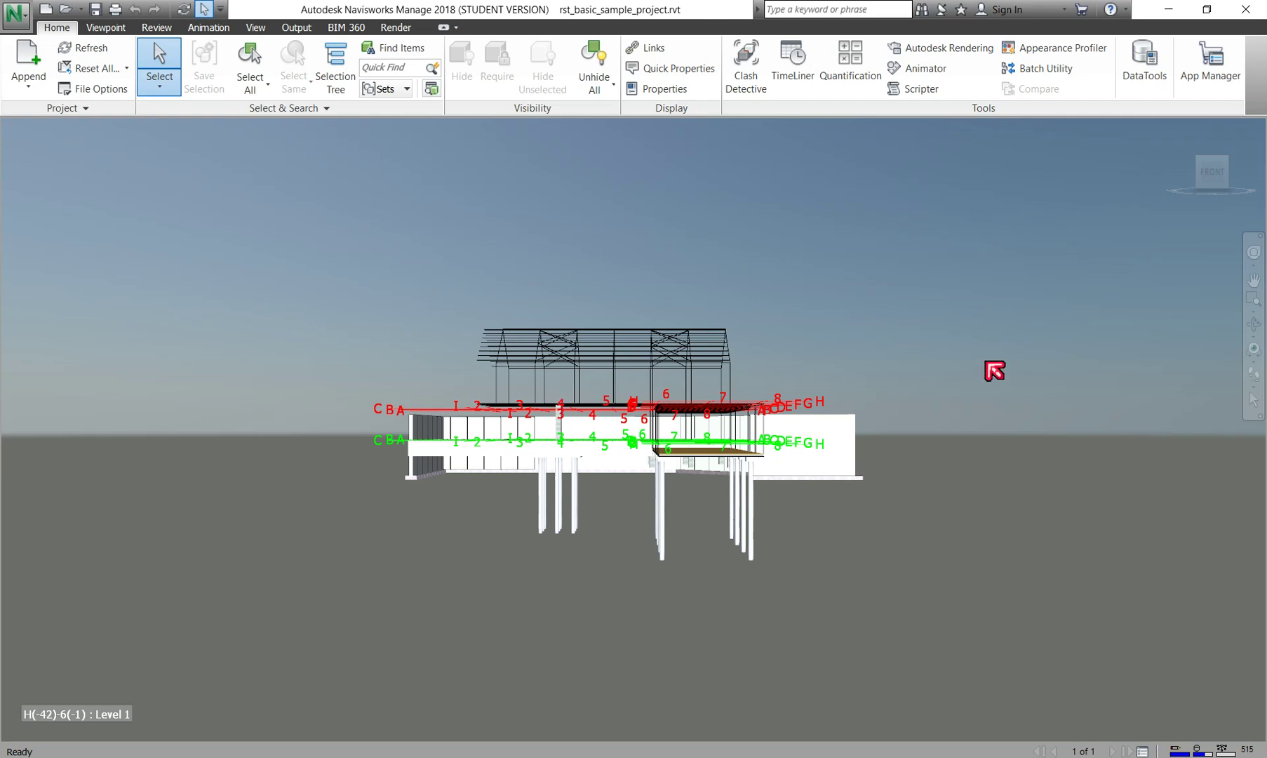
# Step: Try selecting individual parts of the structural model, including the large white floor slab, and finish with the orange deck selected
pyautogui.click(1253, 324)
pyautogui.moveTo(729, 424)
pyautogui.mouseDown()
pyautogui.moveTo(435, 484)
pyautogui.moveTo(406, 471)
pyautogui.moveTo(701, 430)
pyautogui.moveTo(835, 452)
pyautogui.moveTo(413, 416)
pyautogui.moveTo(255, 430)
pyautogui.moveTo(766, 410)
pyautogui.mouseUp()
pyautogui.scroll(5, 692, 434)
pyautogui.moveTo(612, 397); pyautogui.dragTo(678, 519)
pyautogui.click(161, 65)
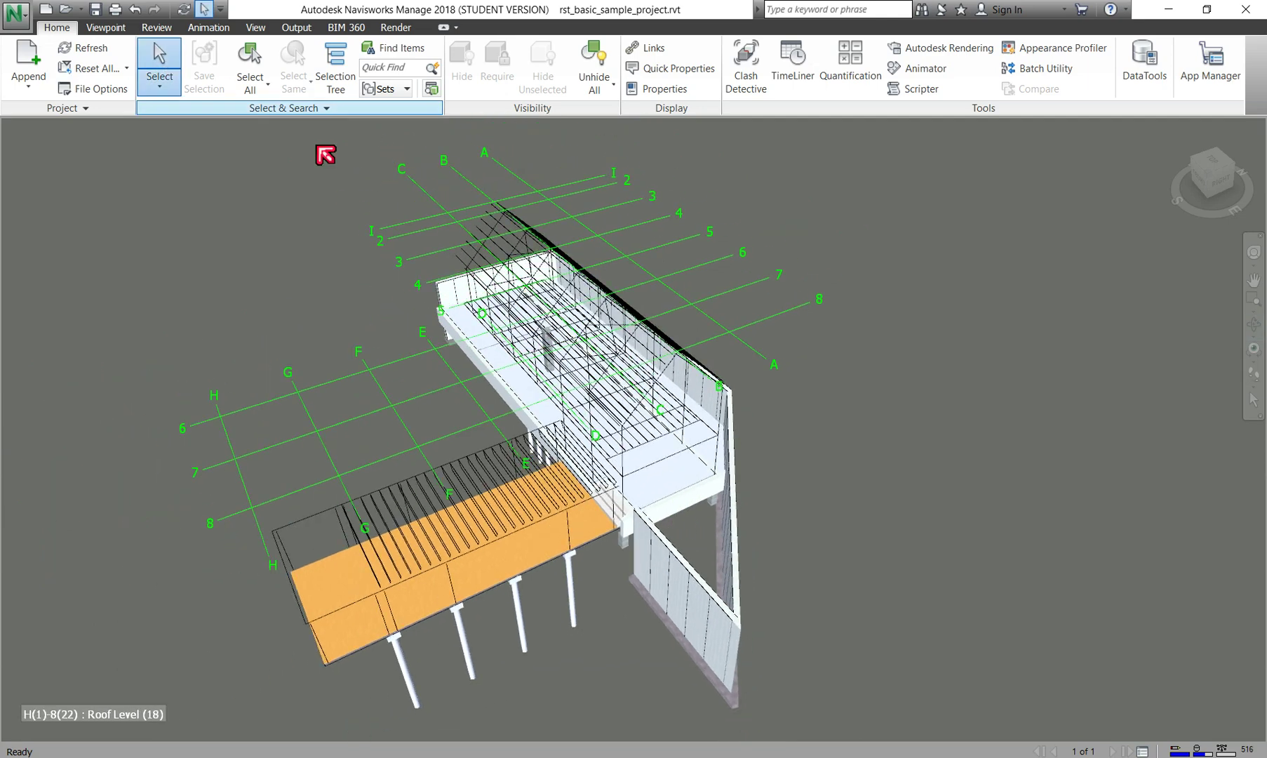
pyautogui.click(724, 596)
pyautogui.click(733, 555)
pyautogui.click(678, 447)
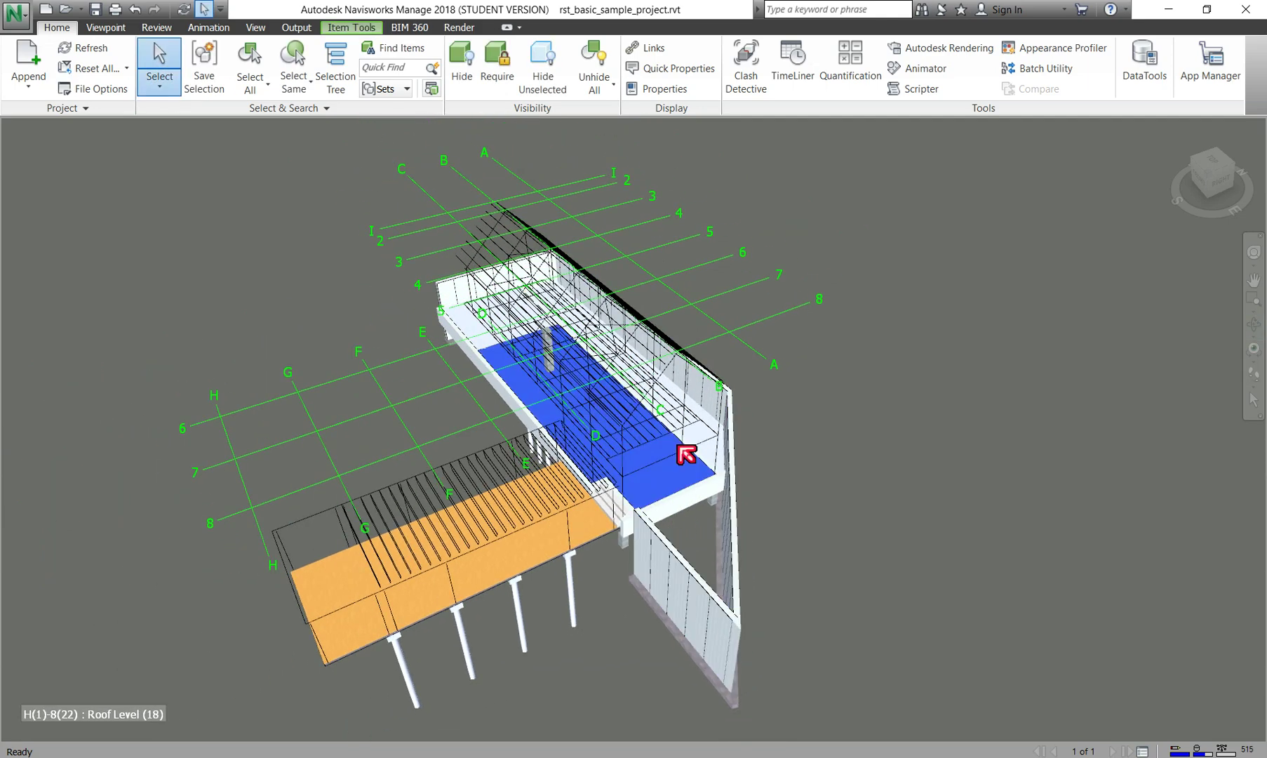
pyautogui.click(586, 555)
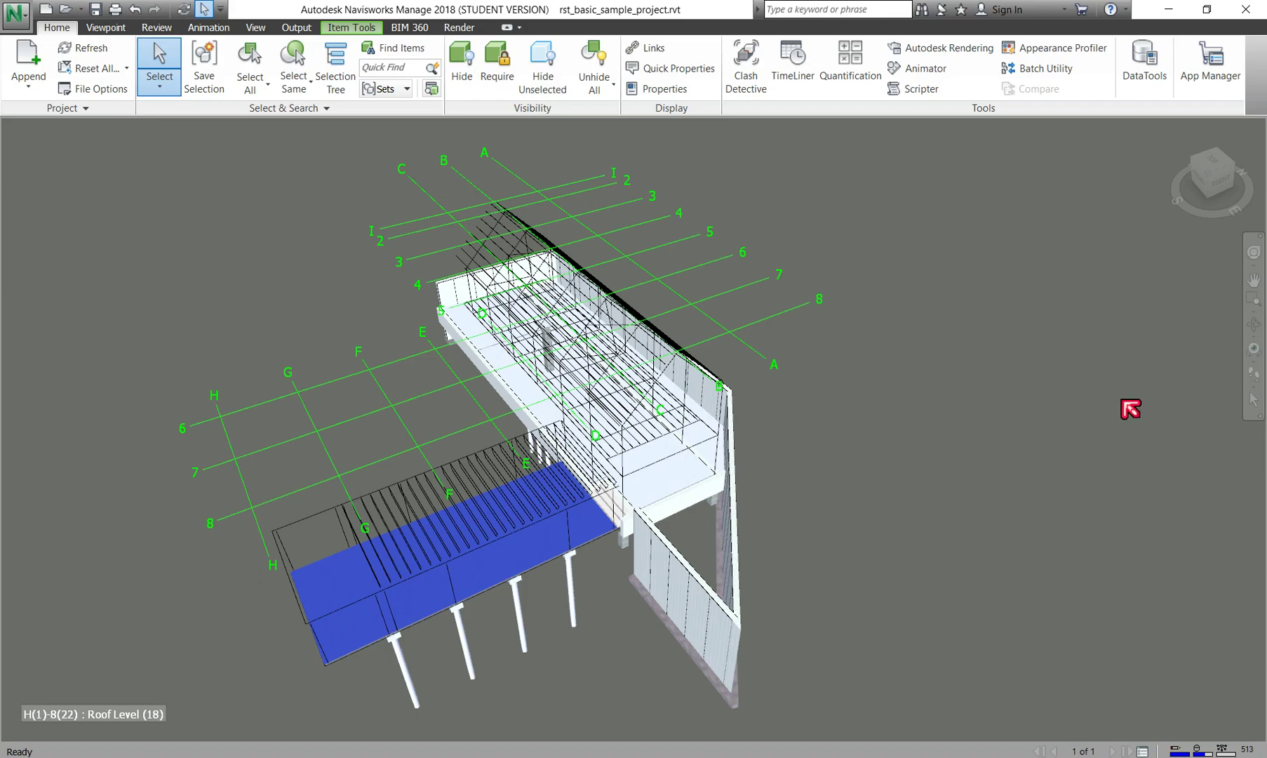
# Step: Inspect the structural model from several angles and distances with the deck selected, and return to the Select tool
pyautogui.click(1253, 327)
pyautogui.moveTo(544, 643); pyautogui.dragTo(730, 587)
pyautogui.scroll(5, 325, 630)
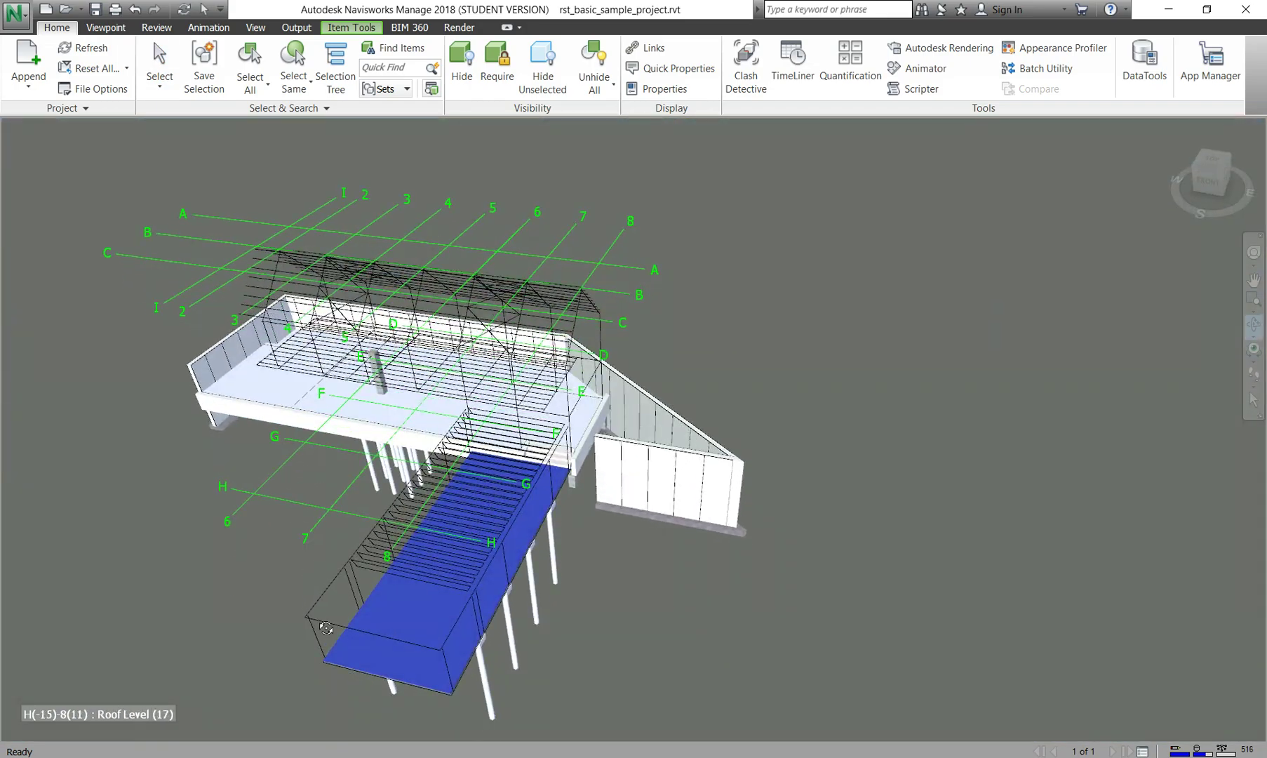
pyautogui.moveTo(326, 630); pyautogui.dragTo(475, 293)
pyautogui.scroll(-5, 582, 312)
pyautogui.scroll(4, 382, 204)
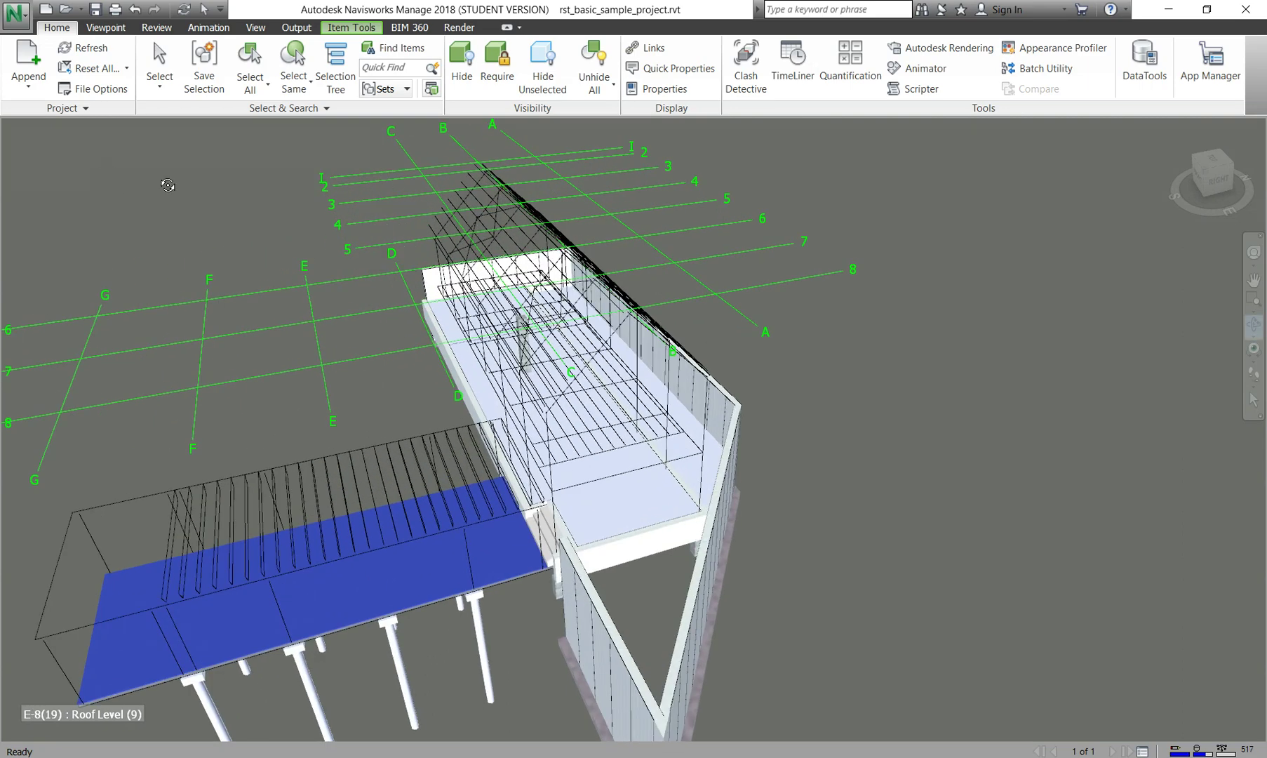
pyautogui.rightClick(167, 186)
pyautogui.click(439, 285)
pyautogui.click(159, 65)
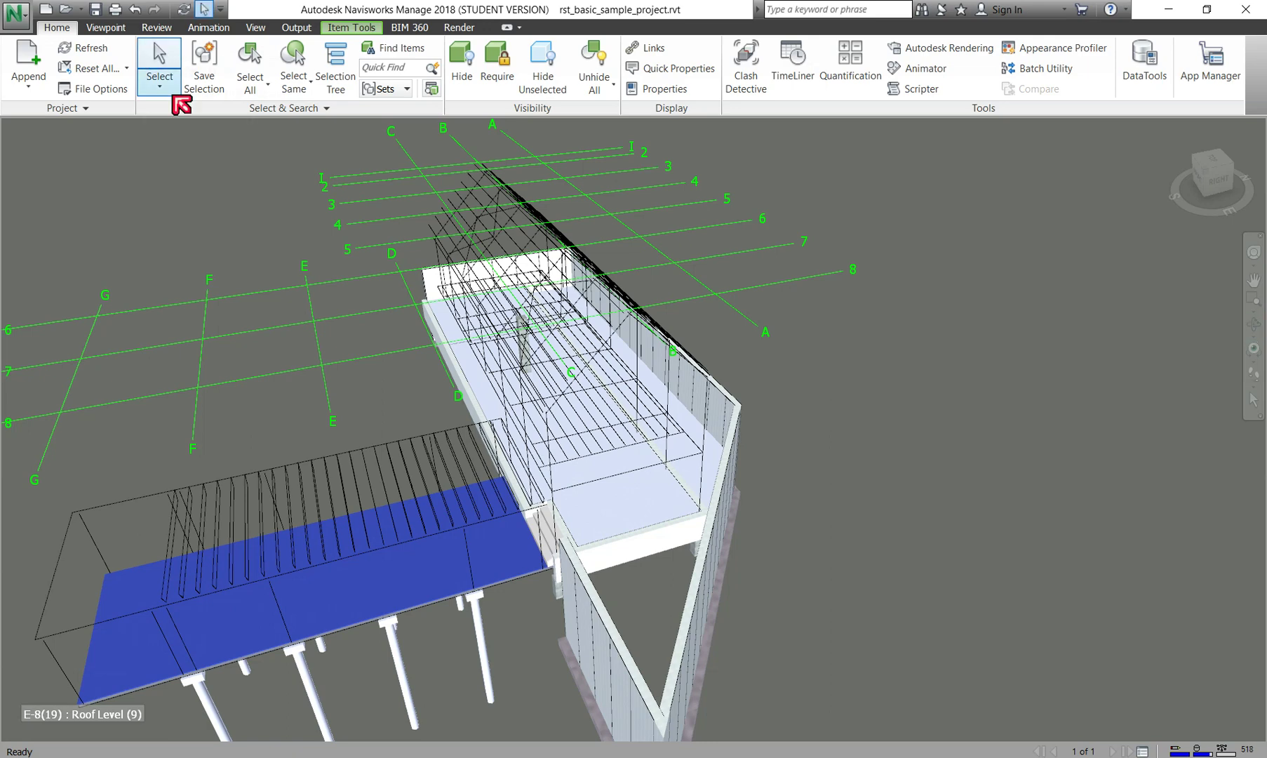
# Step: Clear the deck selection, try selecting the pale floor slab inside the walled structure, and leave nothing selected
pyautogui.click(356, 209)
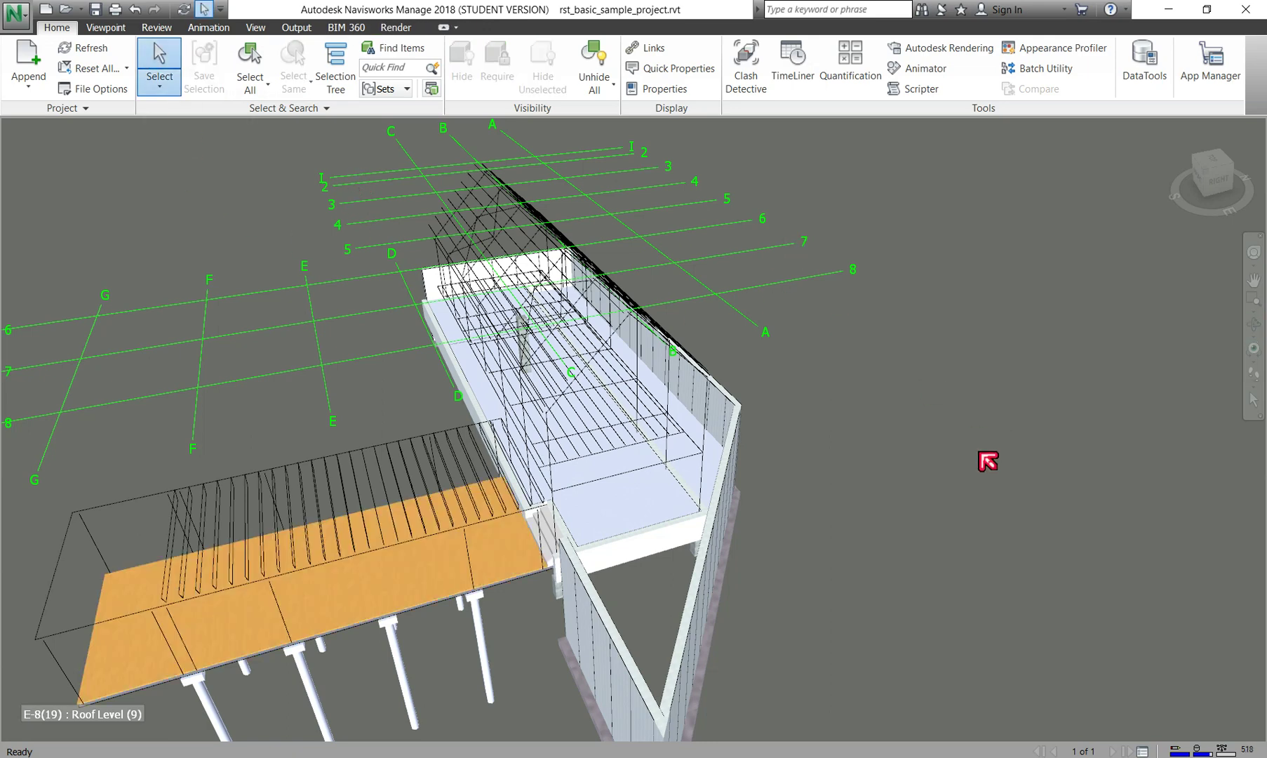
pyautogui.click(629, 550)
pyautogui.click(631, 473)
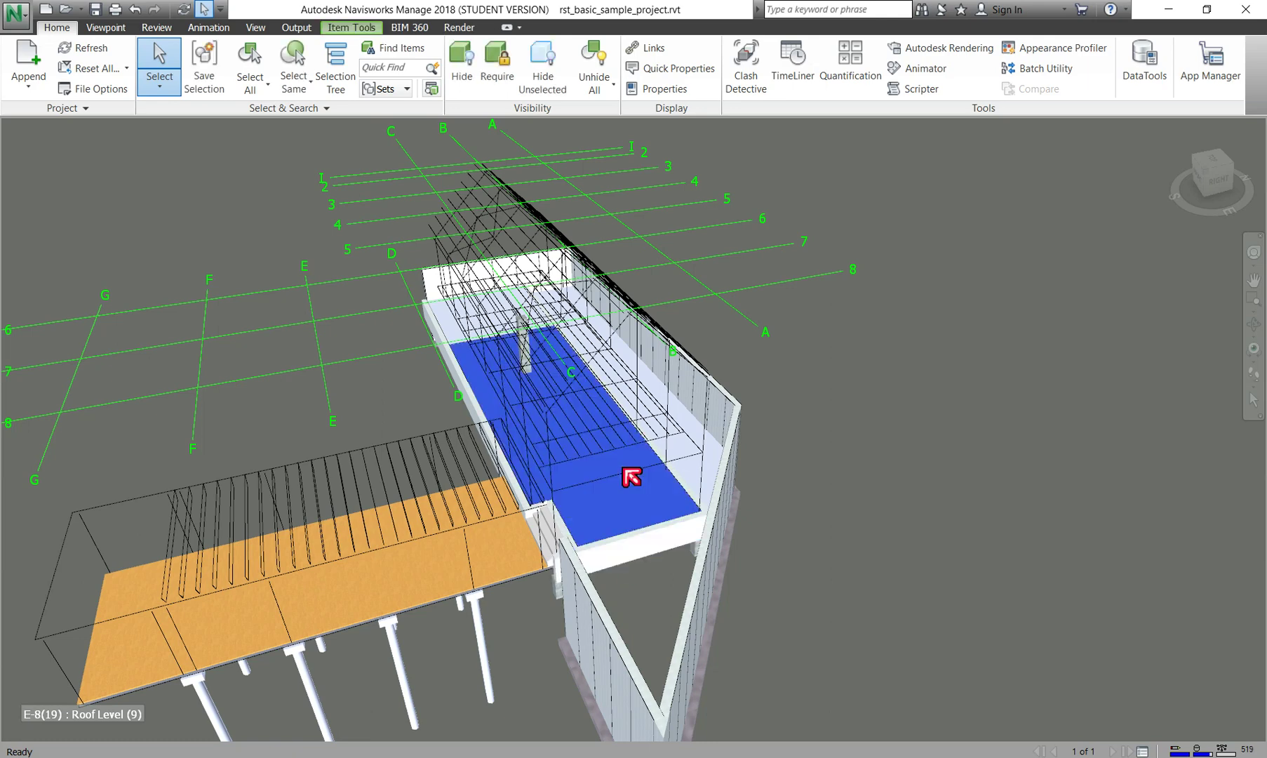
pyautogui.click(961, 552)
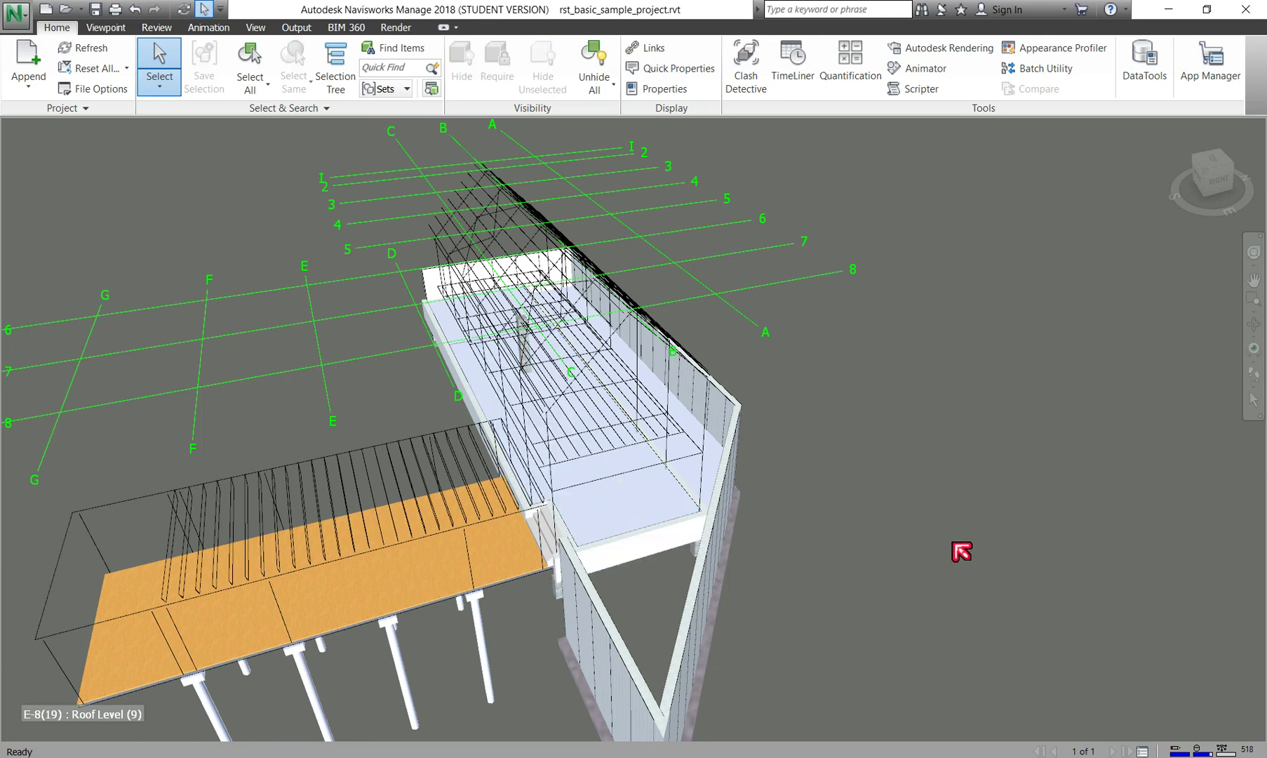
pyautogui.scroll(-5, 698, 367)
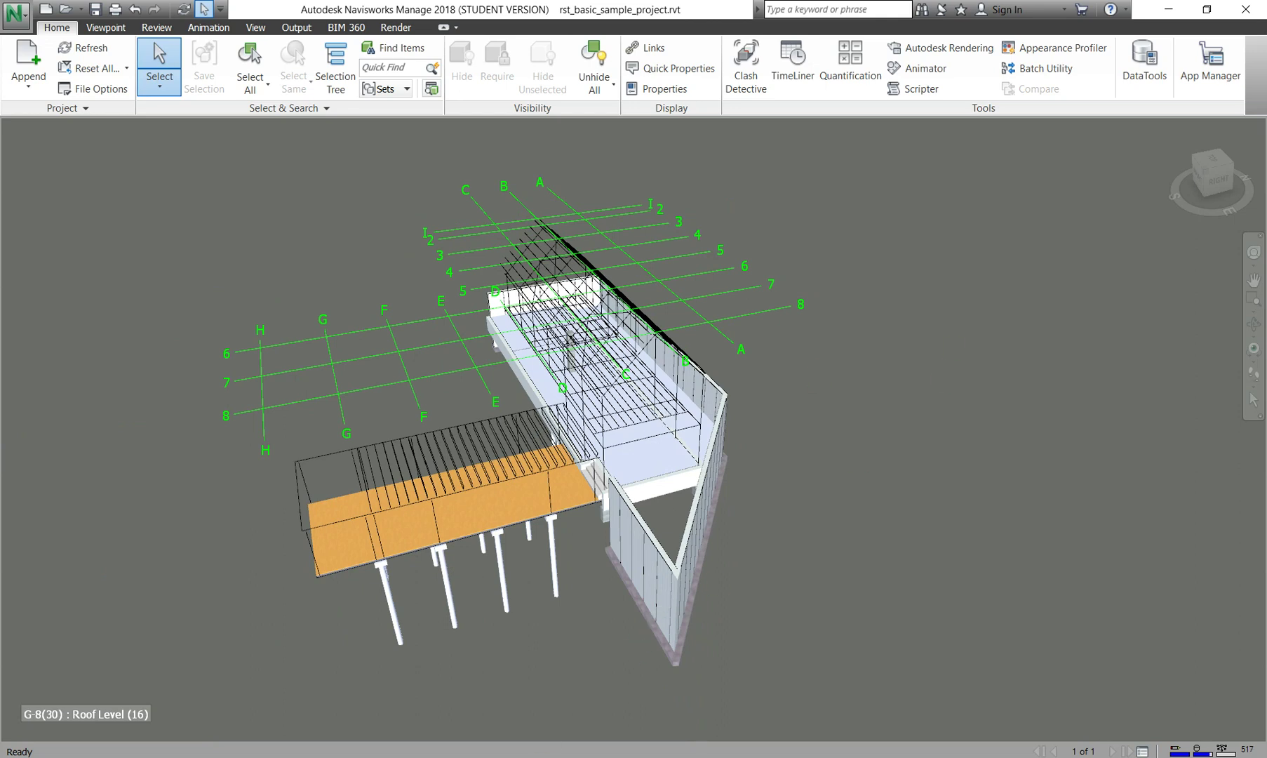
# Step: Find the AutoCAD drawing บ้านชั้นเดียว.dwgstep 2.dwg among the Desktop files and open it
pyautogui.moveTo(306, 756)
pyautogui.hotkey('ctrl', 'o')
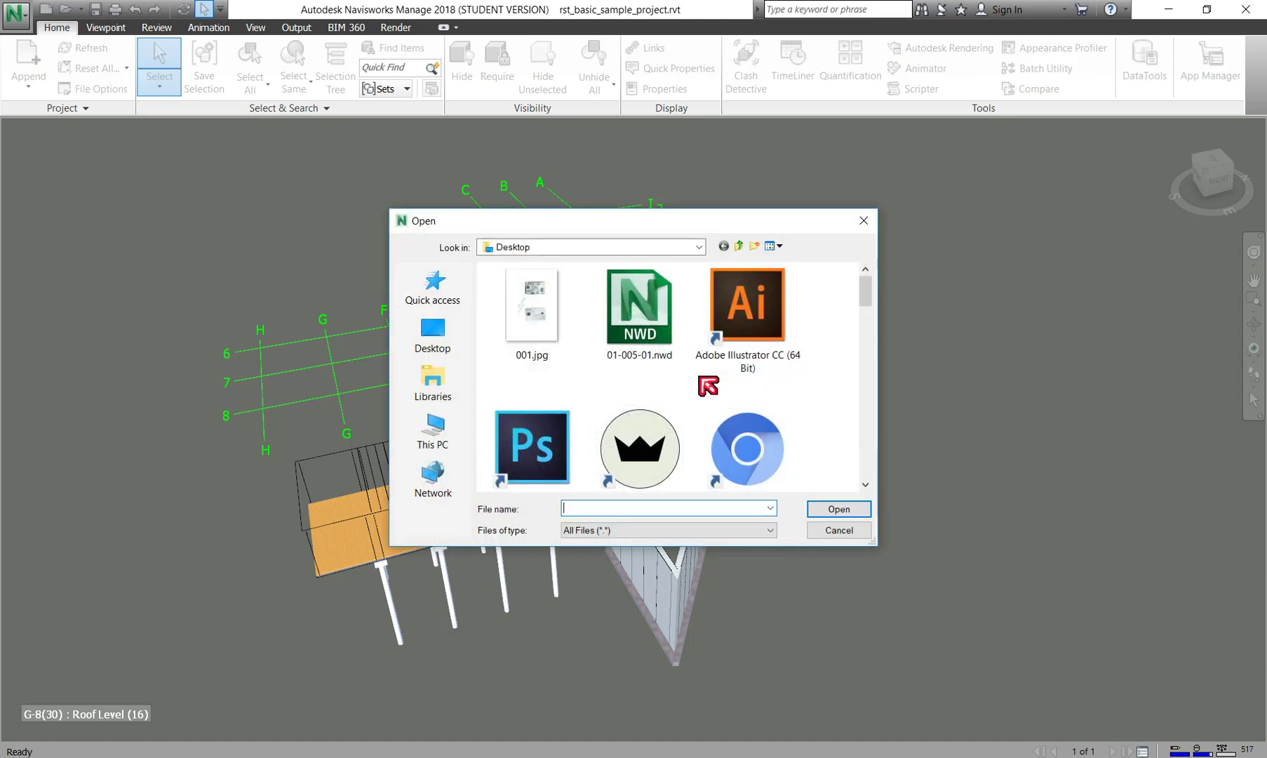
pyautogui.scroll(-3, 704, 417)
pyautogui.scroll(-5, 701, 379)
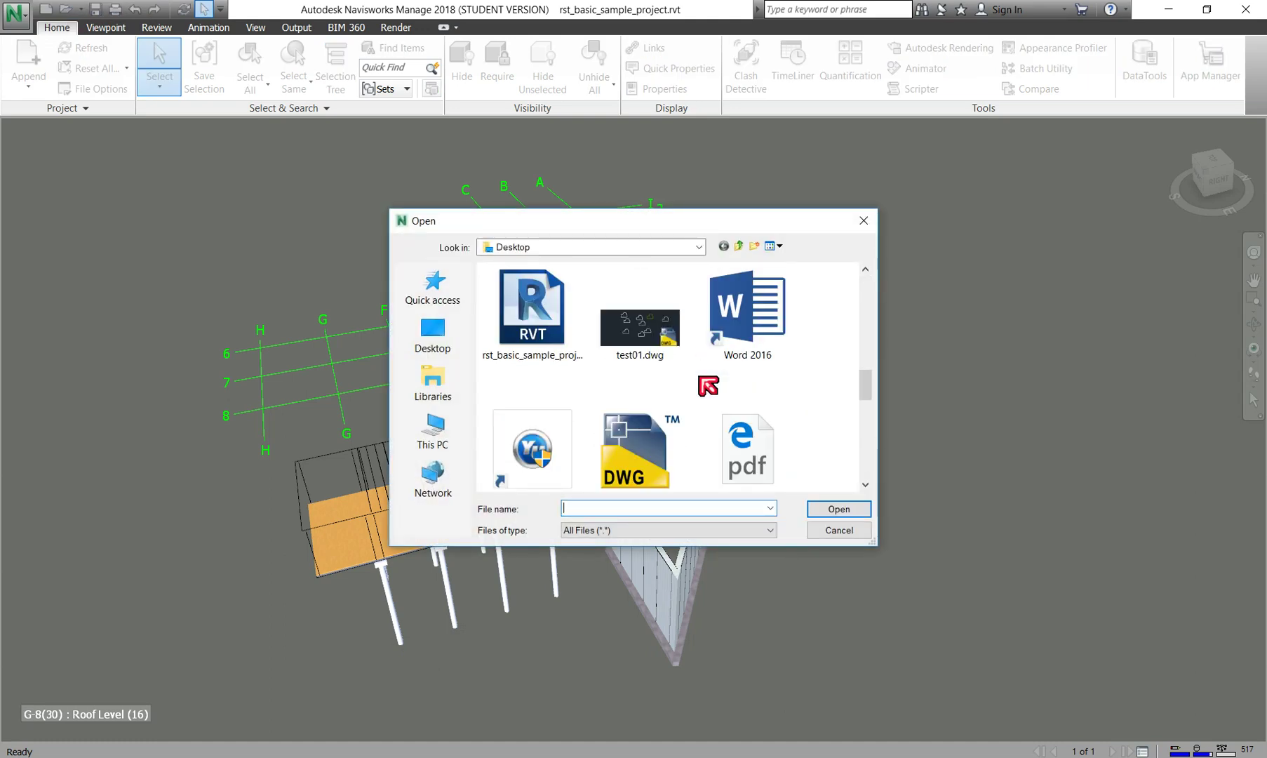
pyautogui.scroll(-5, 708, 384)
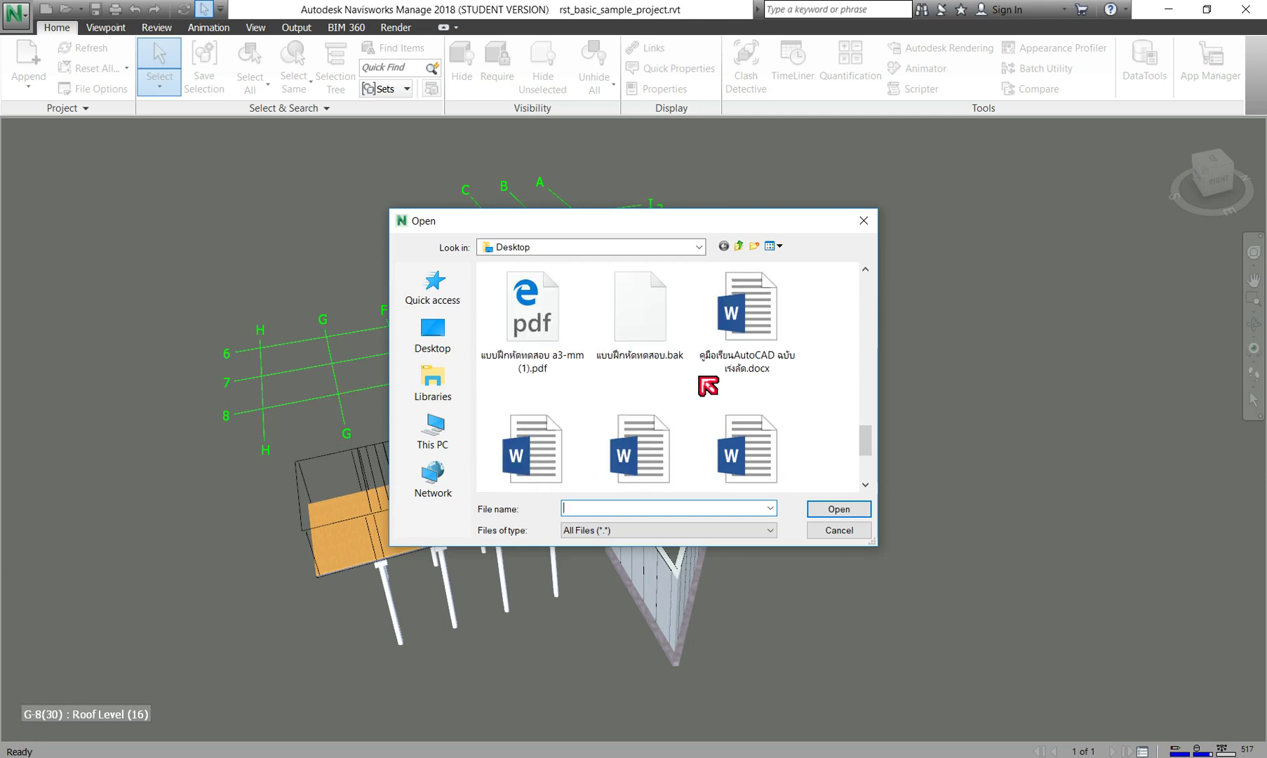
pyautogui.click(777, 330)
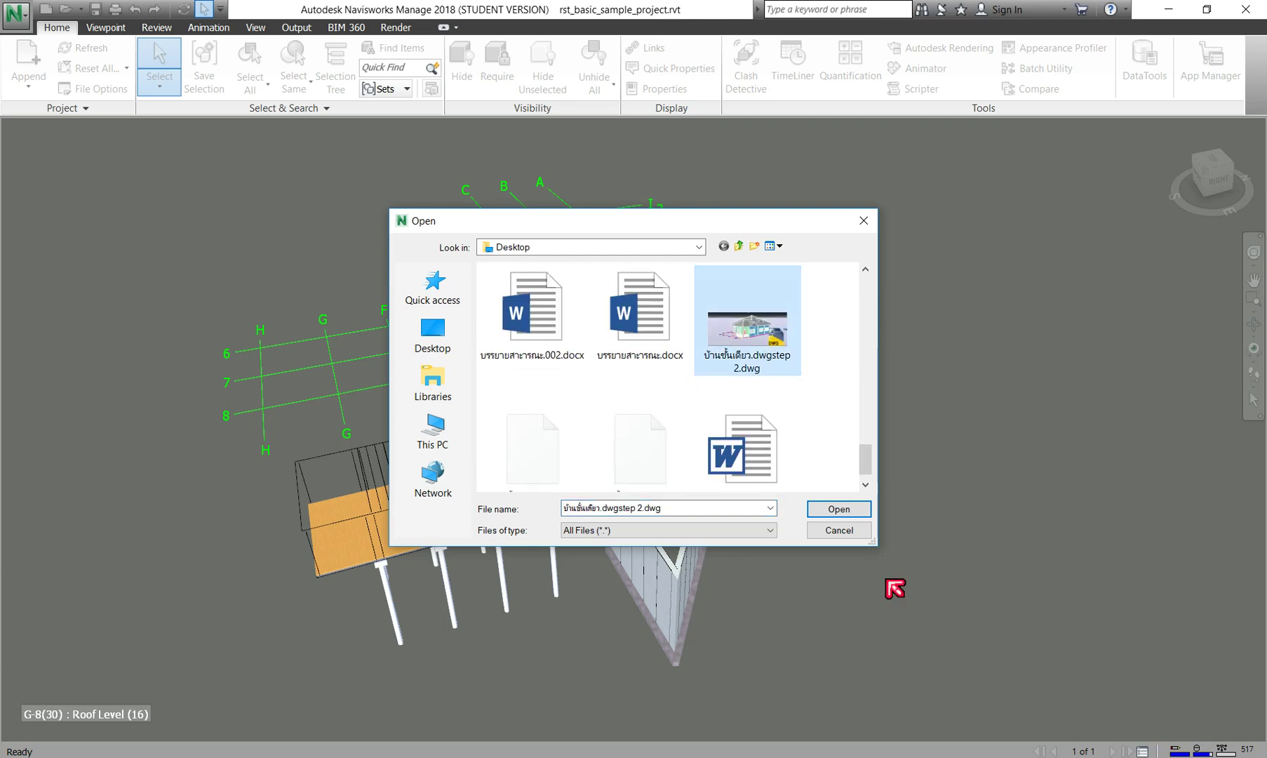
pyautogui.click(831, 509)
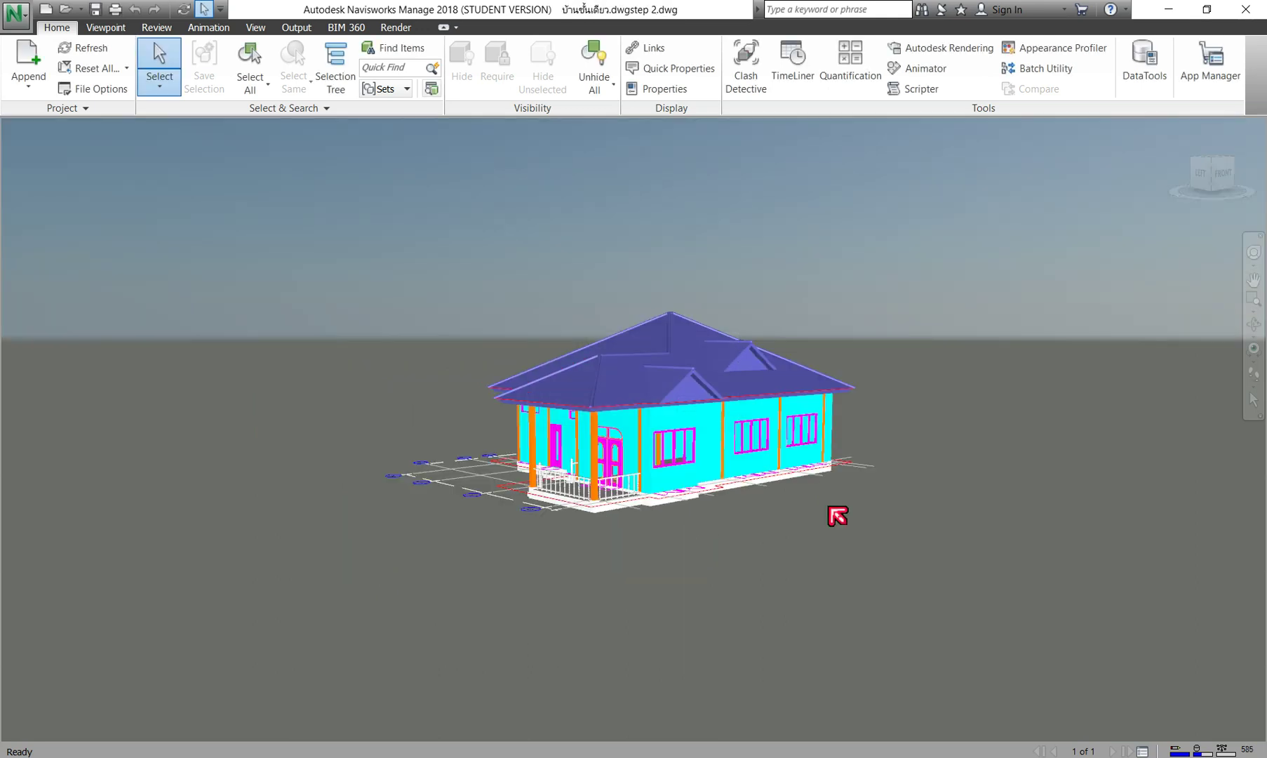
# Step: Orbit the house model to a raised view of its roof and porch and examine it up close
pyautogui.click(1254, 323)
pyautogui.moveTo(708, 484); pyautogui.dragTo(677, 501)
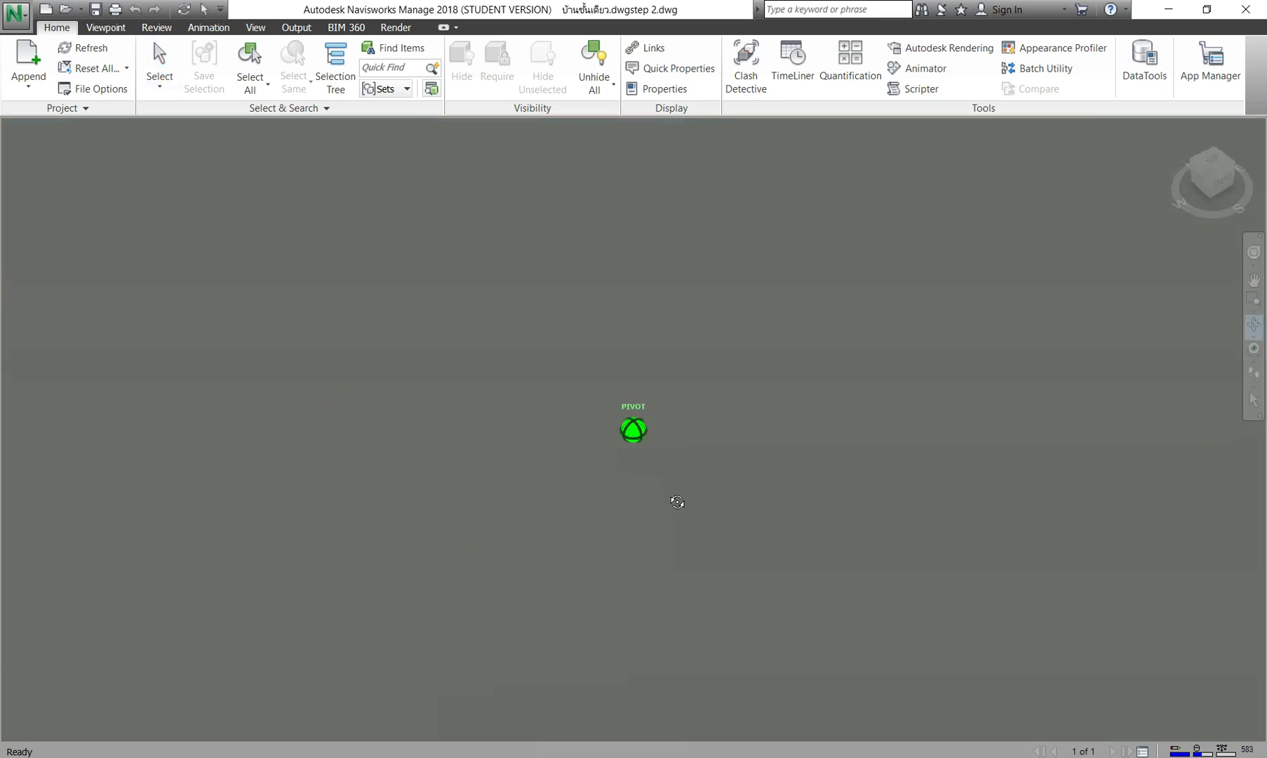
pyautogui.moveTo(676, 442); pyautogui.dragTo(961, 275)
pyautogui.rightClick(962, 269)
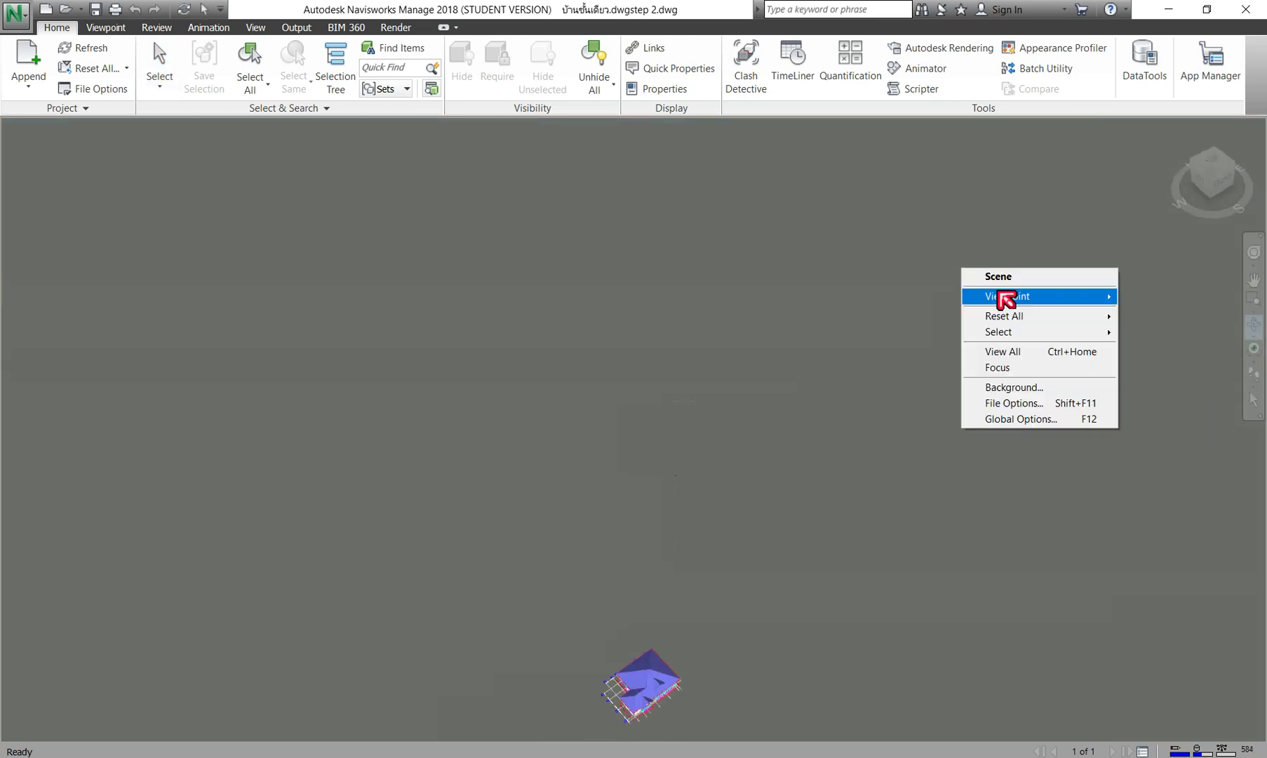
pyautogui.rightClick(802, 281)
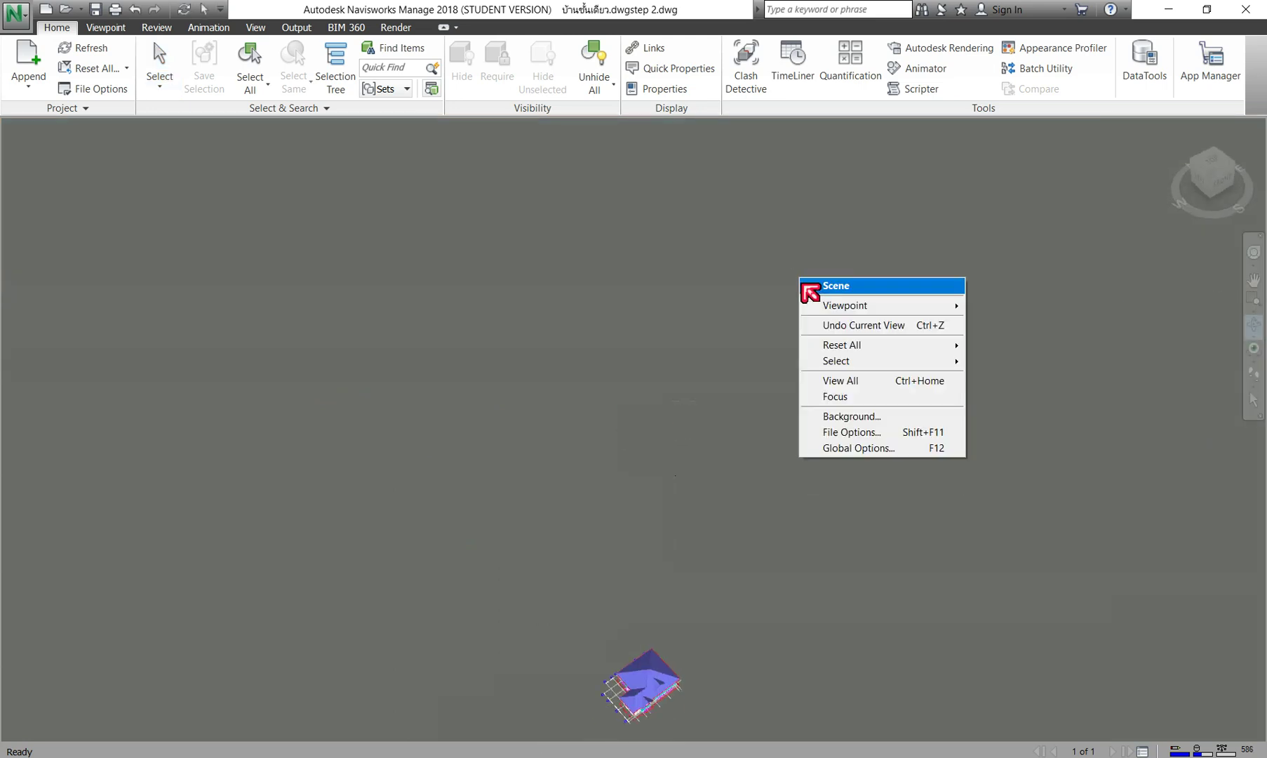
pyautogui.click(1014, 364)
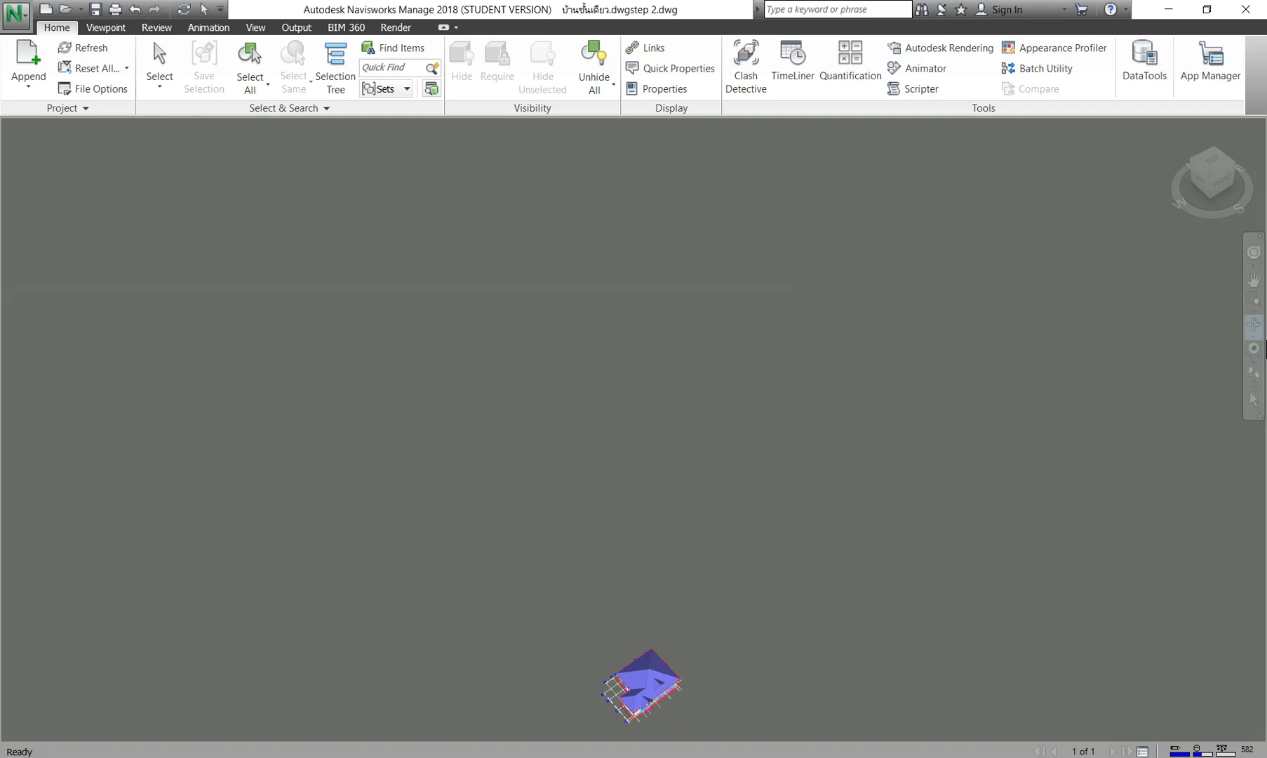
pyautogui.click(1260, 321)
pyautogui.click(1177, 376)
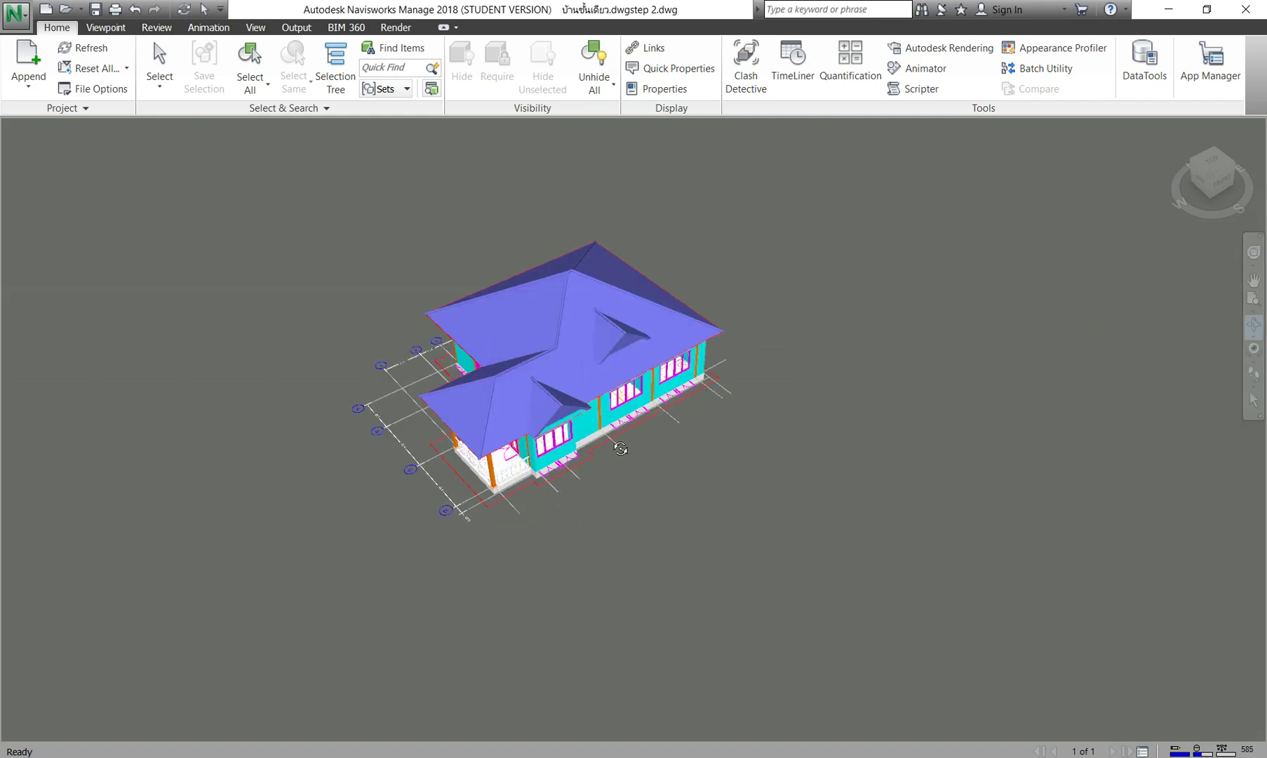
pyautogui.moveTo(553, 433)
pyautogui.mouseDown()
pyautogui.moveTo(558, 393)
pyautogui.moveTo(583, 425)
pyautogui.mouseUp()
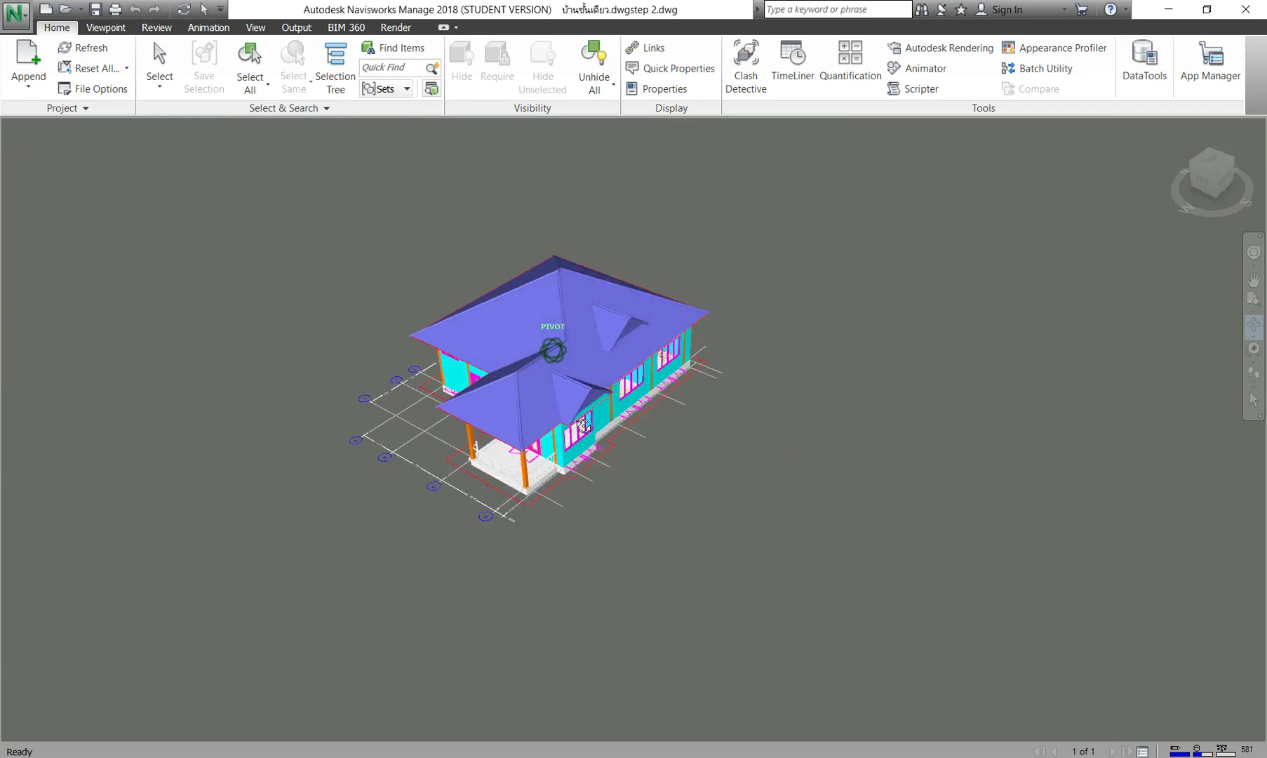
pyautogui.scroll(5, 494, 421)
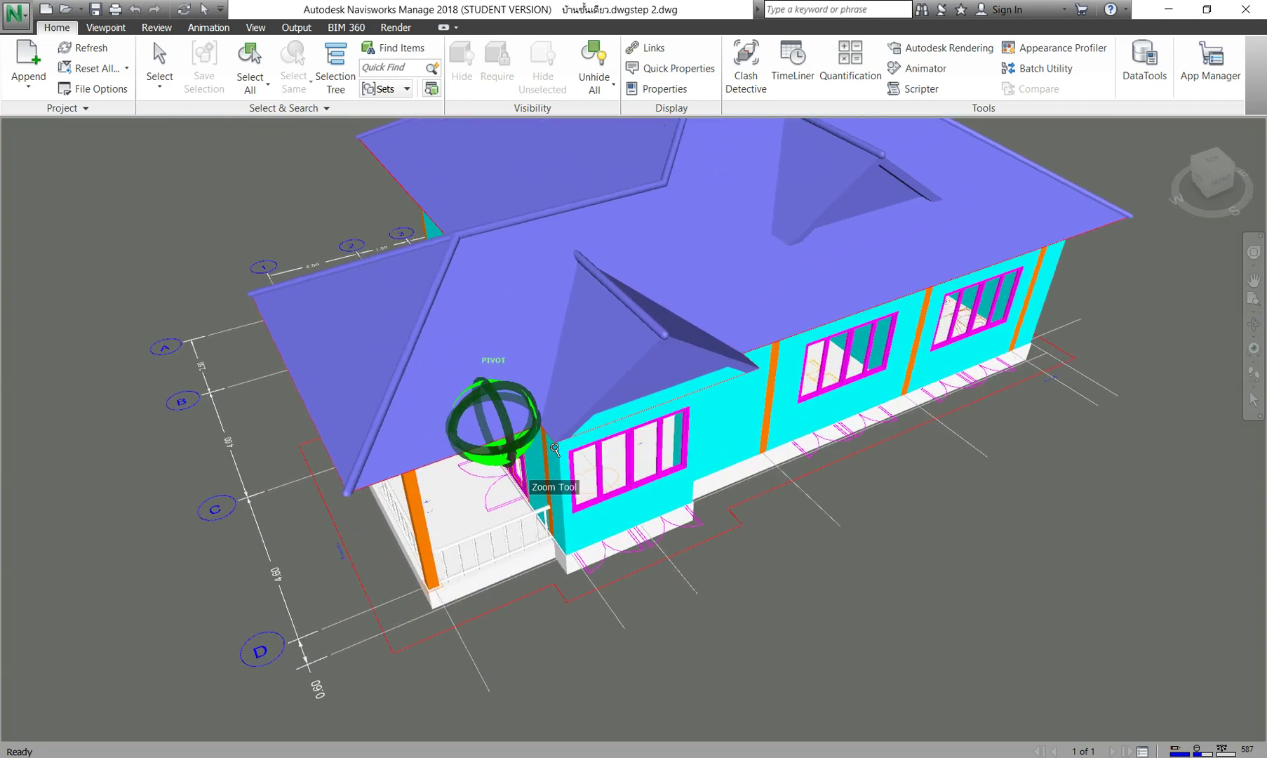
# Step: Try selecting individual house parts with the Select tool: the far wall panel, the main roof, and finally the front dormer roof
pyautogui.click(159, 59)
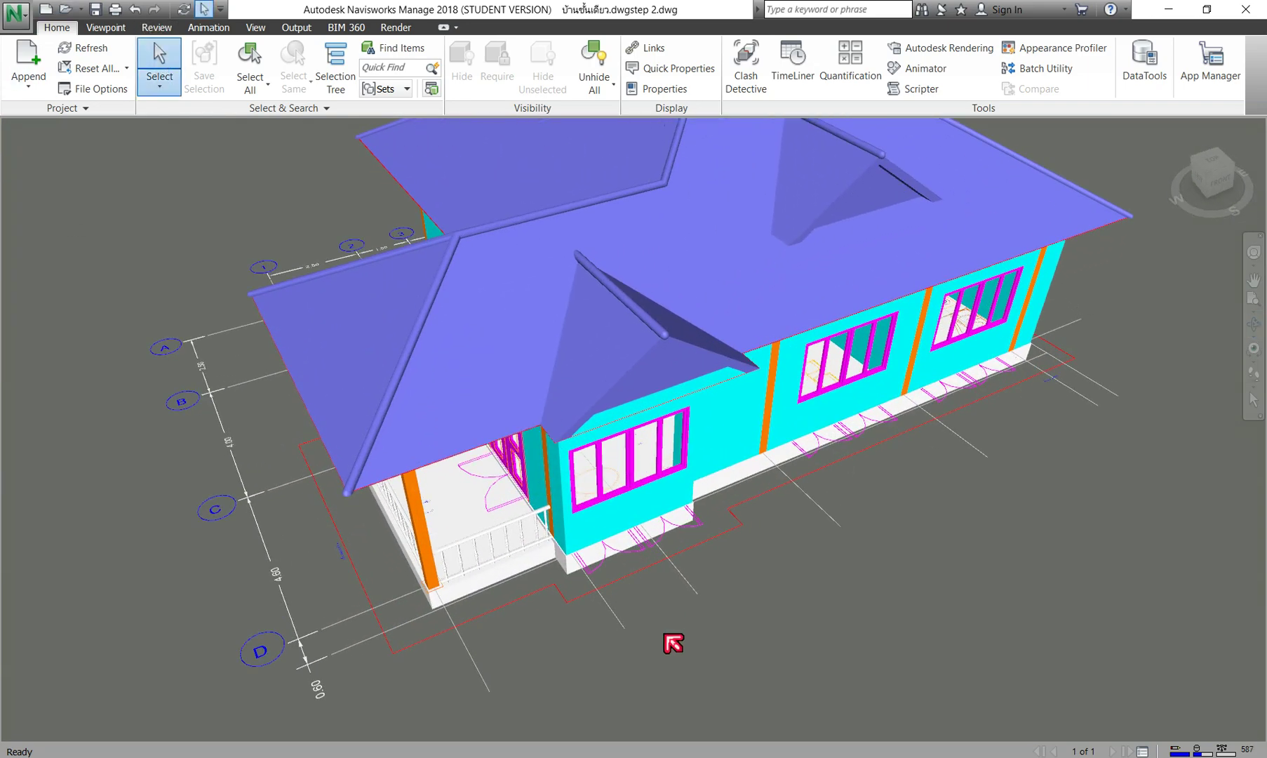
pyautogui.click(642, 519)
pyautogui.click(963, 368)
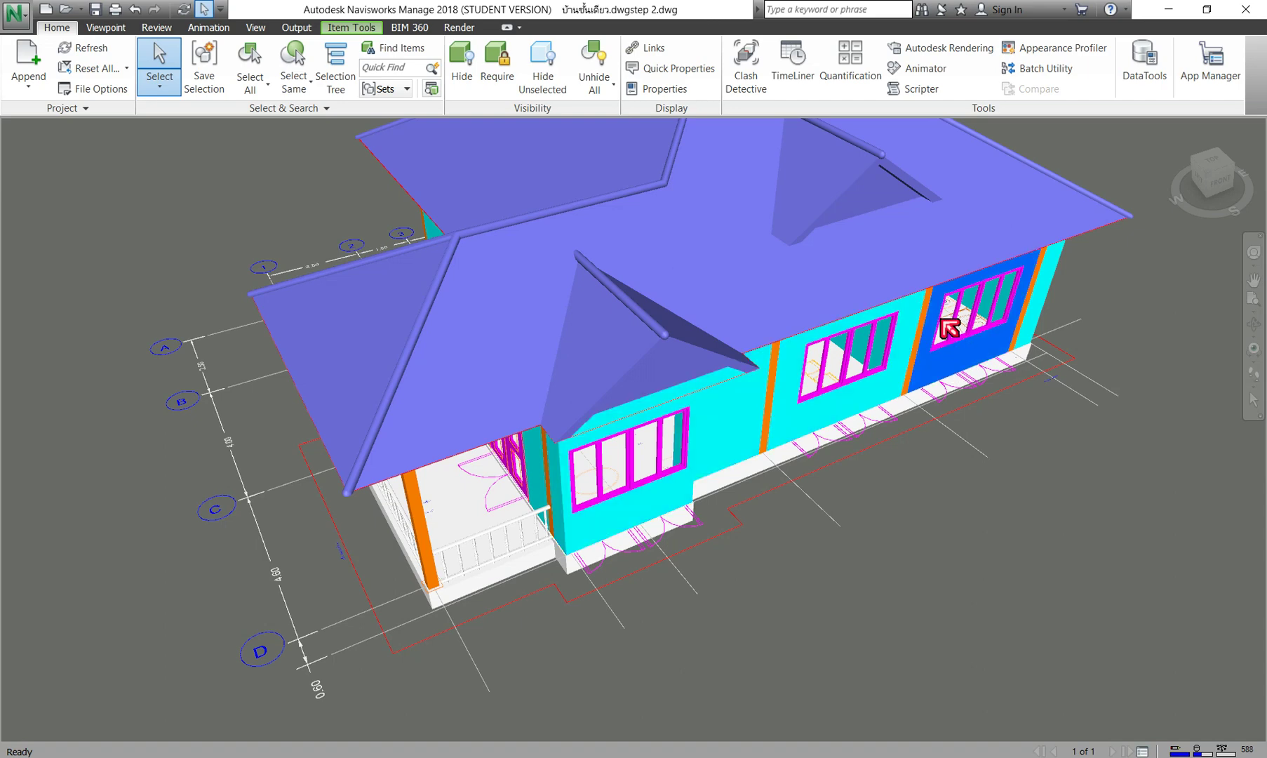
pyautogui.click(483, 317)
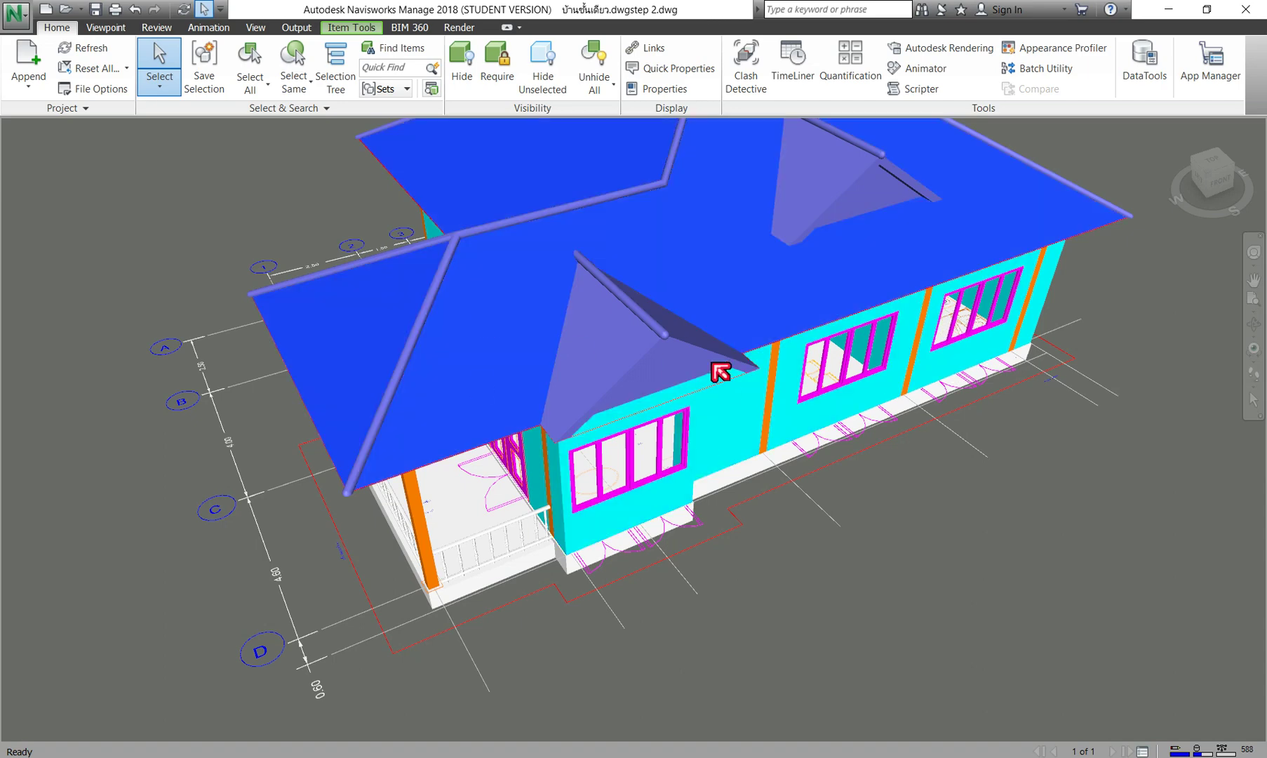
pyautogui.click(659, 342)
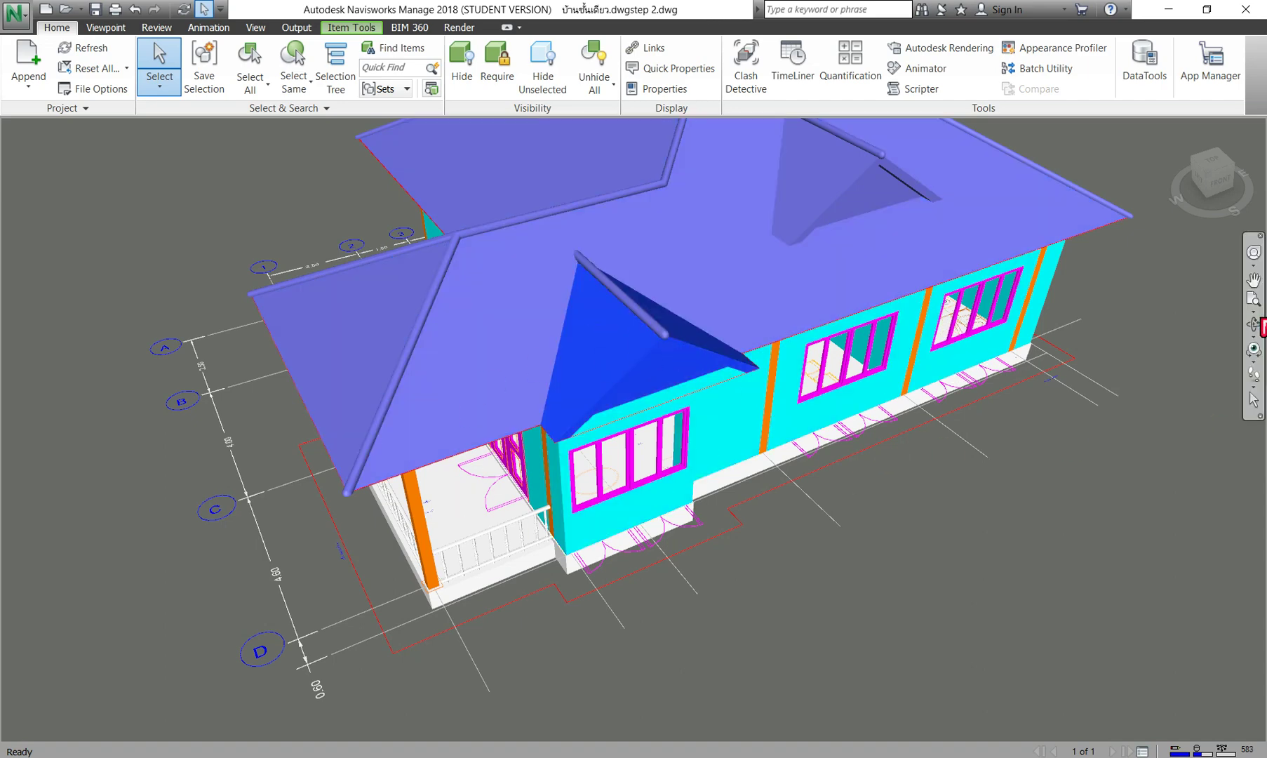
# Step: Inspect the house from its entrance side and from above at several distances, keeping the front dormer selected
pyautogui.click(1254, 323)
pyautogui.moveTo(636, 471)
pyautogui.mouseDown()
pyautogui.moveTo(771, 391)
pyautogui.moveTo(848, 371)
pyautogui.moveTo(941, 319)
pyautogui.moveTo(883, 421)
pyautogui.moveTo(805, 456)
pyautogui.moveTo(845, 339)
pyautogui.moveTo(741, 319)
pyautogui.mouseUp()
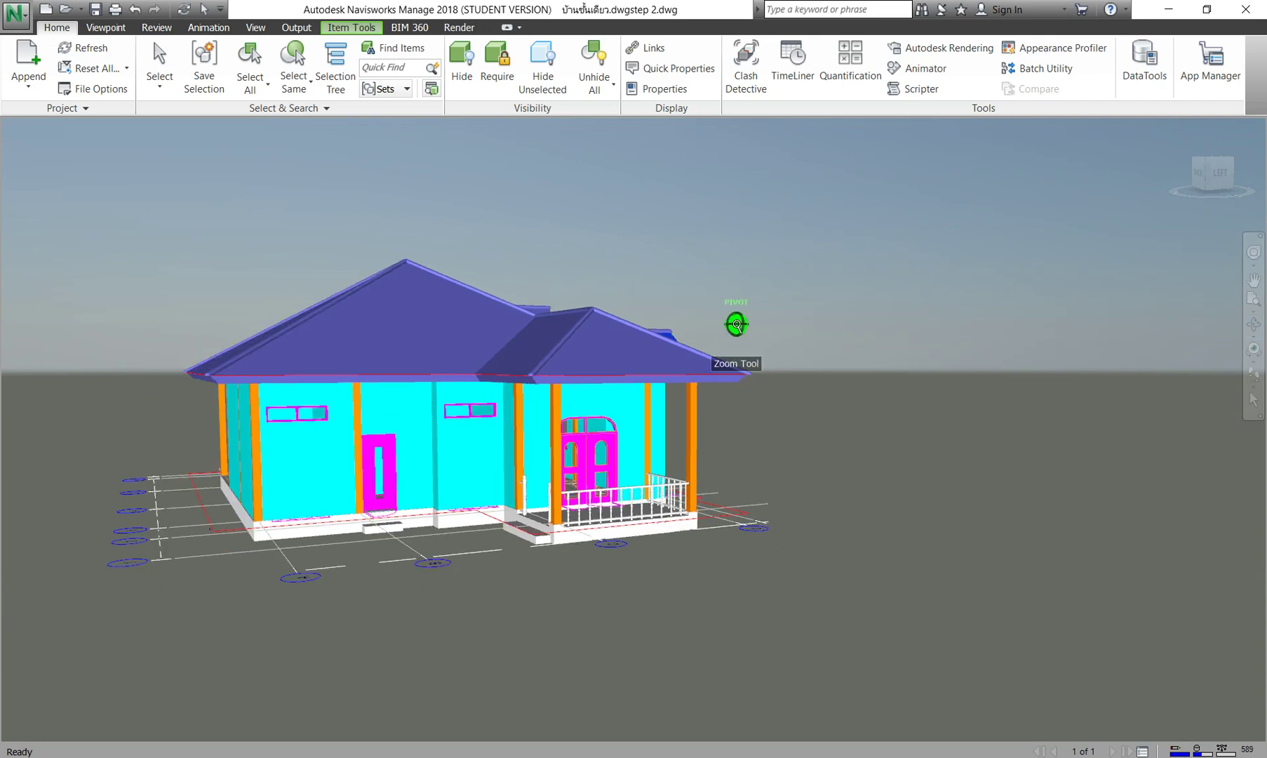
pyautogui.scroll(3, 421, 414)
pyautogui.scroll(-3, 478, 385)
pyautogui.scroll(-2, 424, 469)
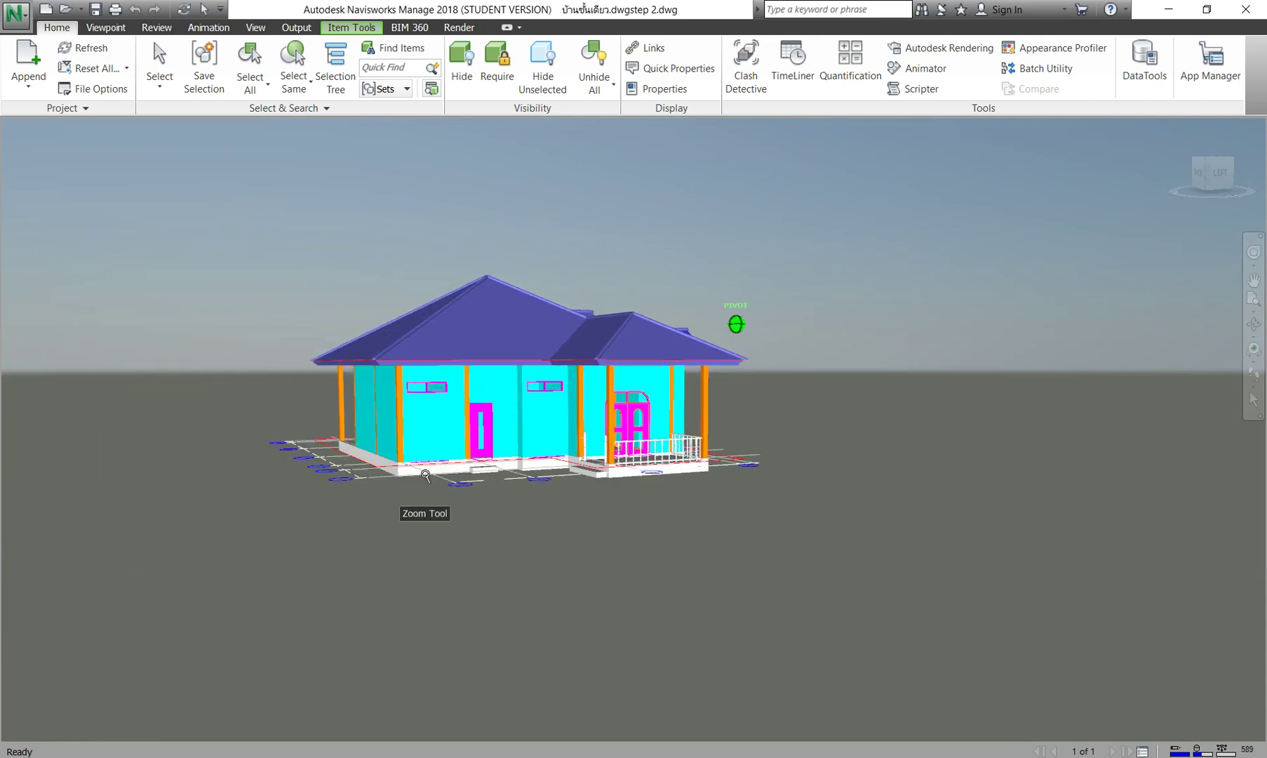
pyautogui.moveTo(436, 409); pyautogui.dragTo(629, 352)
pyautogui.scroll(5, 678, 274)
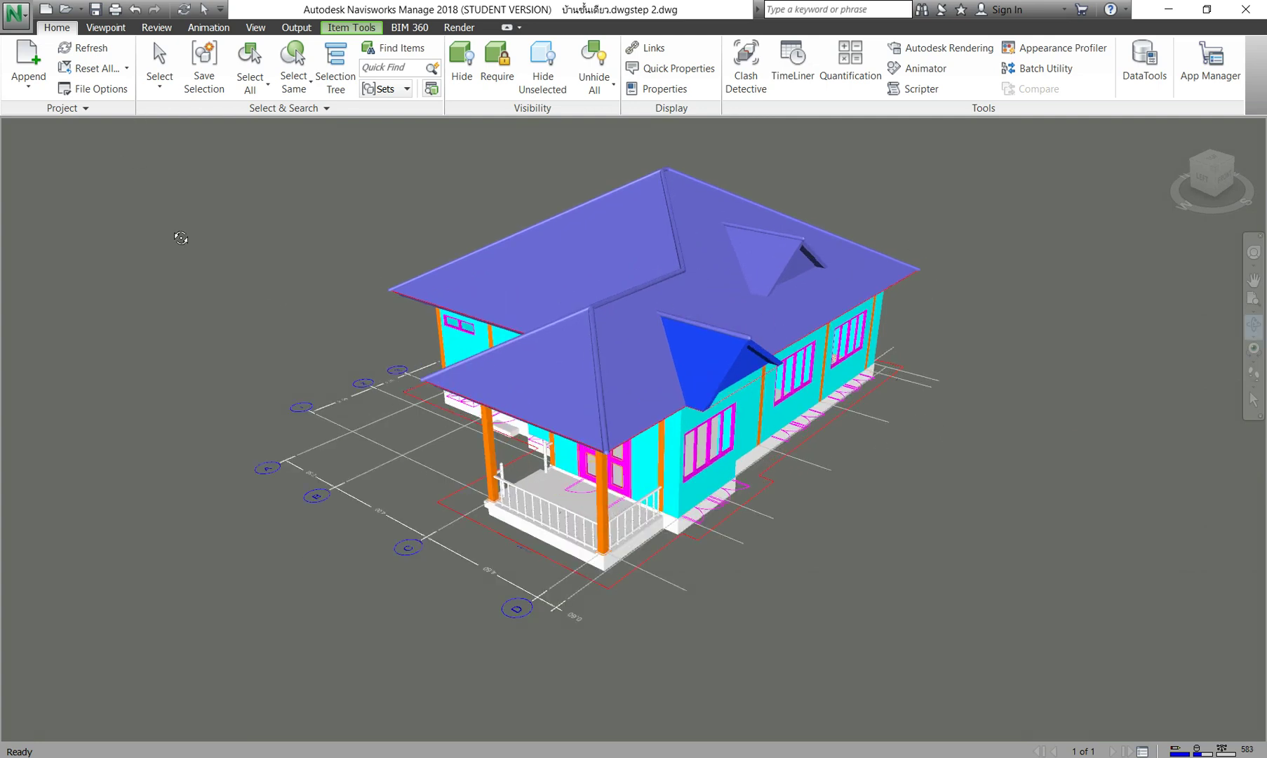
# Step: Save the house model to the Desktop as บ้านชั้นเดียว.dwgstep 2.nwd in the Navisworks 2016-2018 (*.nwd) format
pyautogui.click(27, 15)
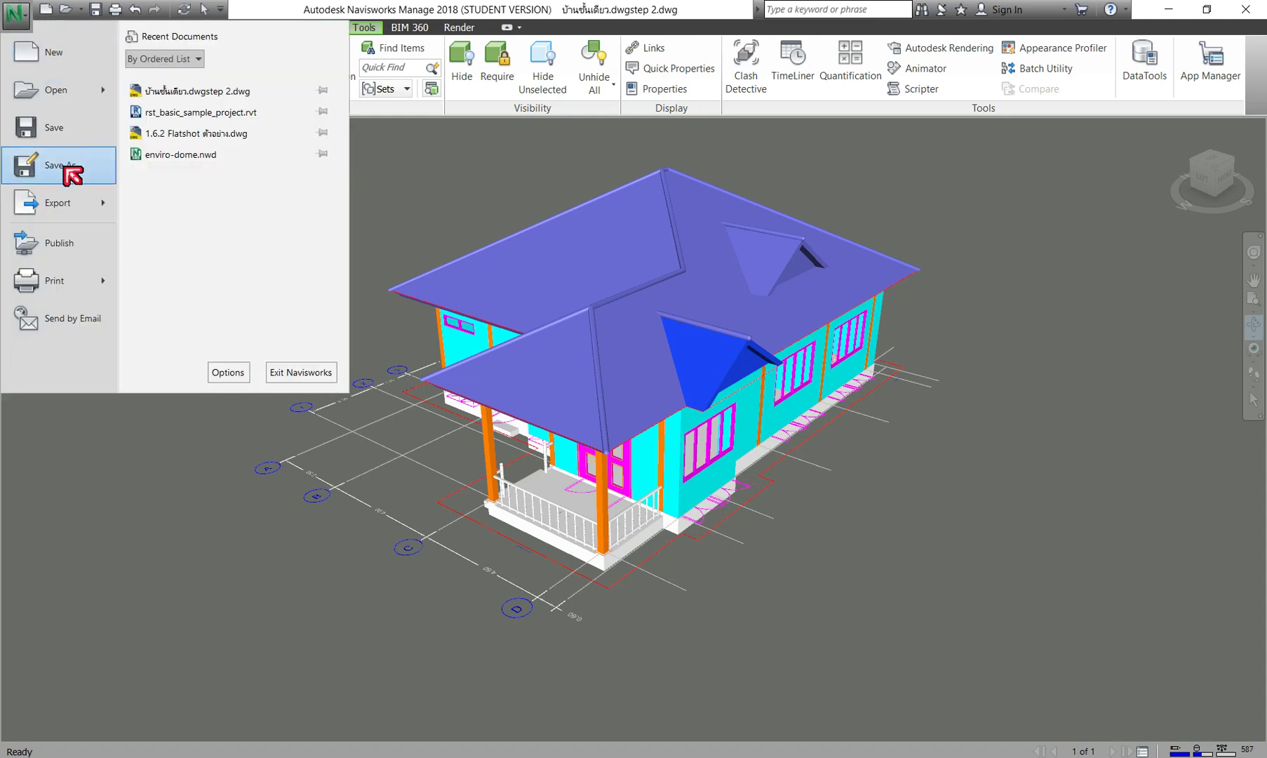
pyautogui.click(73, 171)
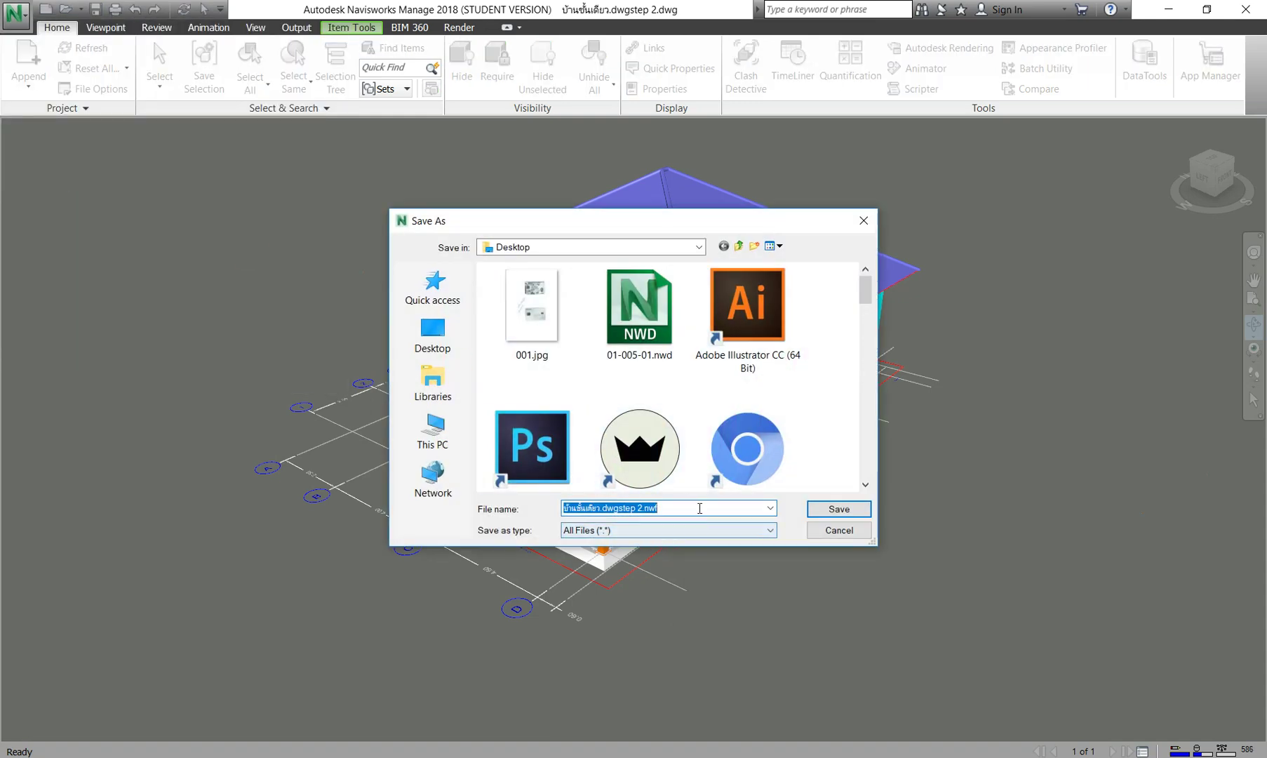
pyautogui.click(749, 529)
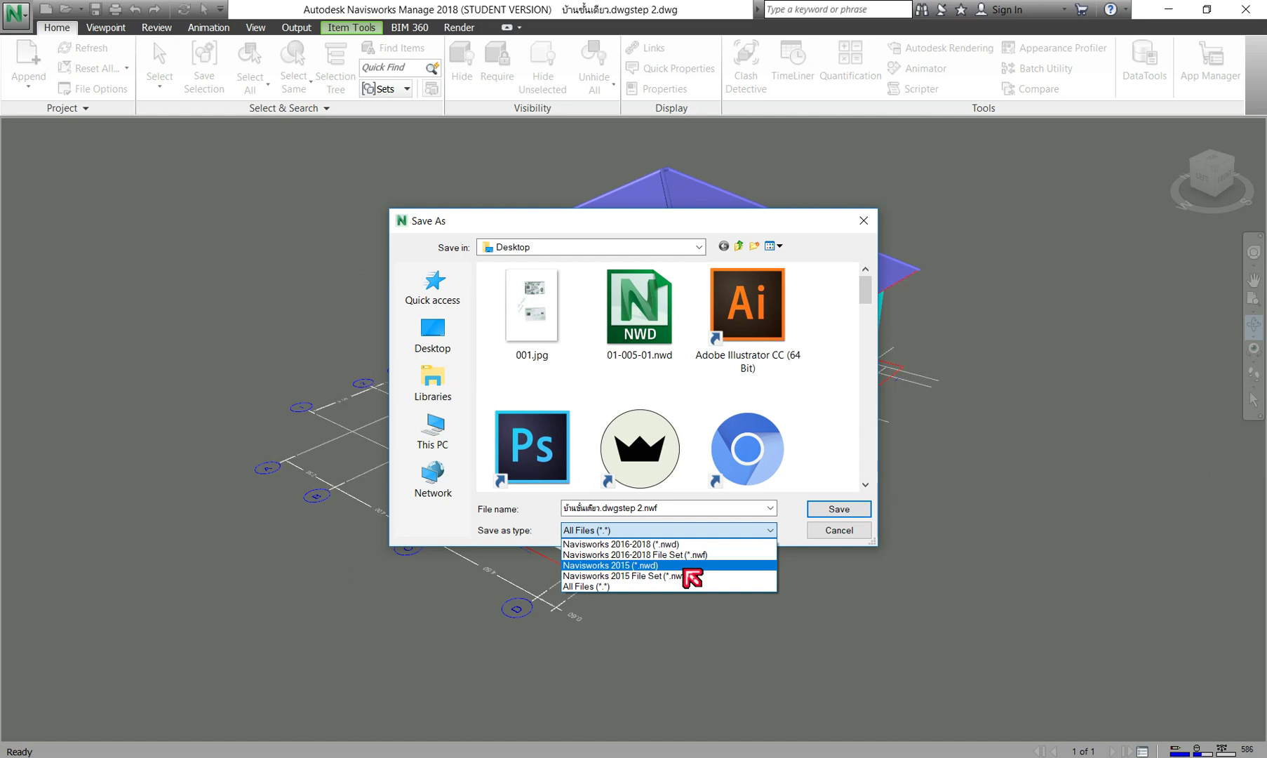
pyautogui.click(694, 544)
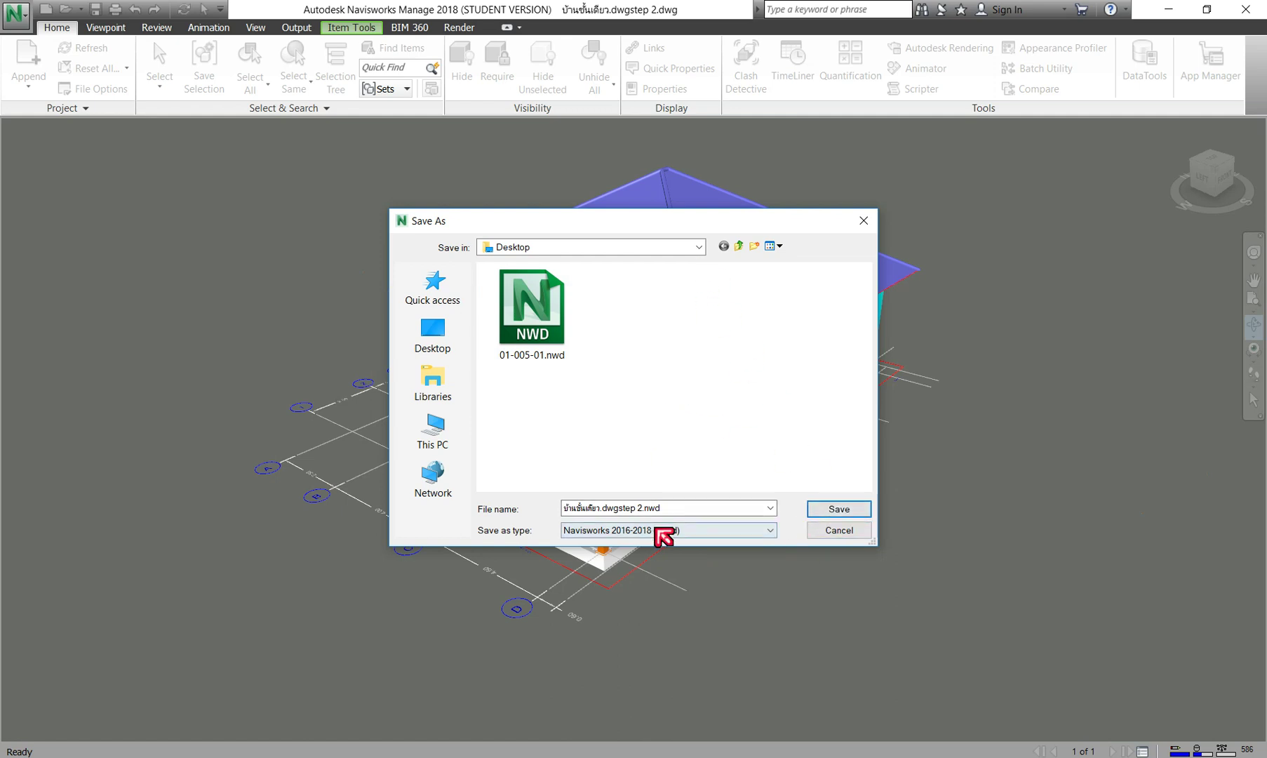
pyautogui.click(684, 503)
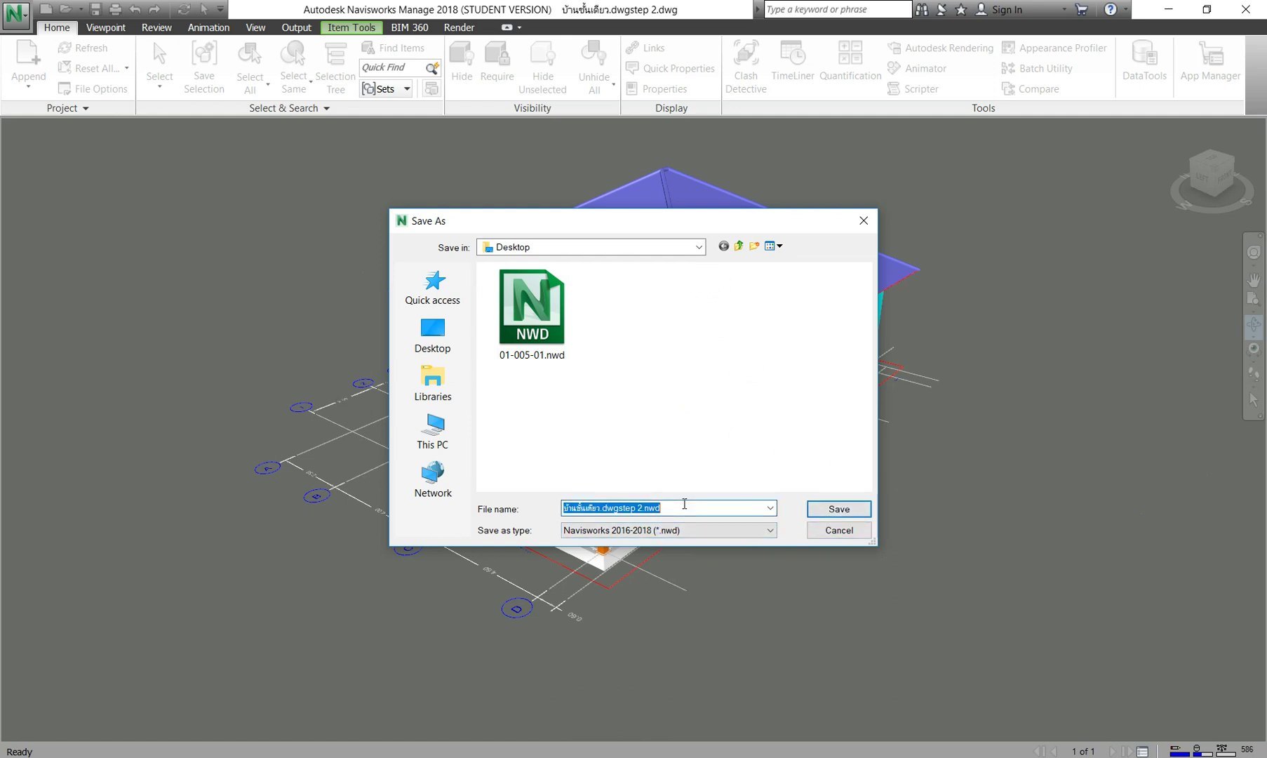
pyautogui.click(847, 510)
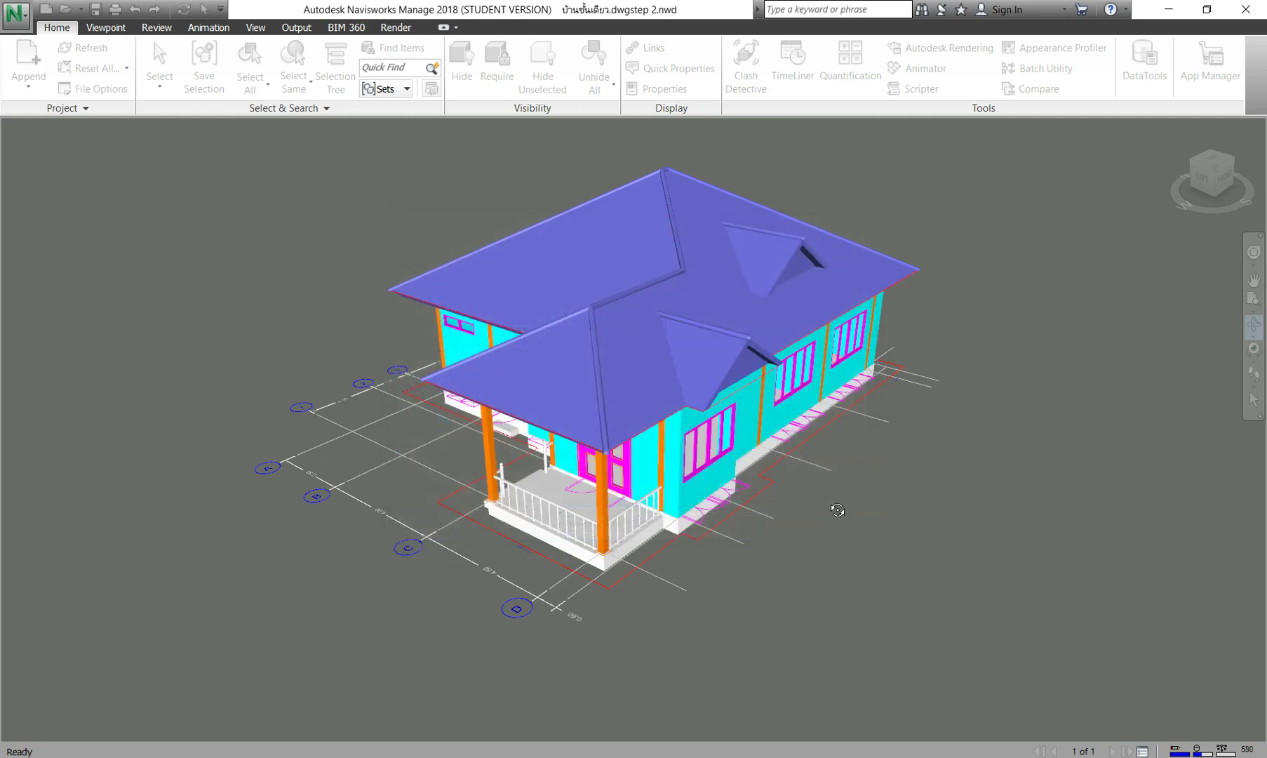
# Step: Minimize Navisworks, AutoCAD and Revit to reveal the Windows desktop, and check the saved บ้านชั้นเดียว.dwgstep 2.nwd file there
pyautogui.click(1168, 9)
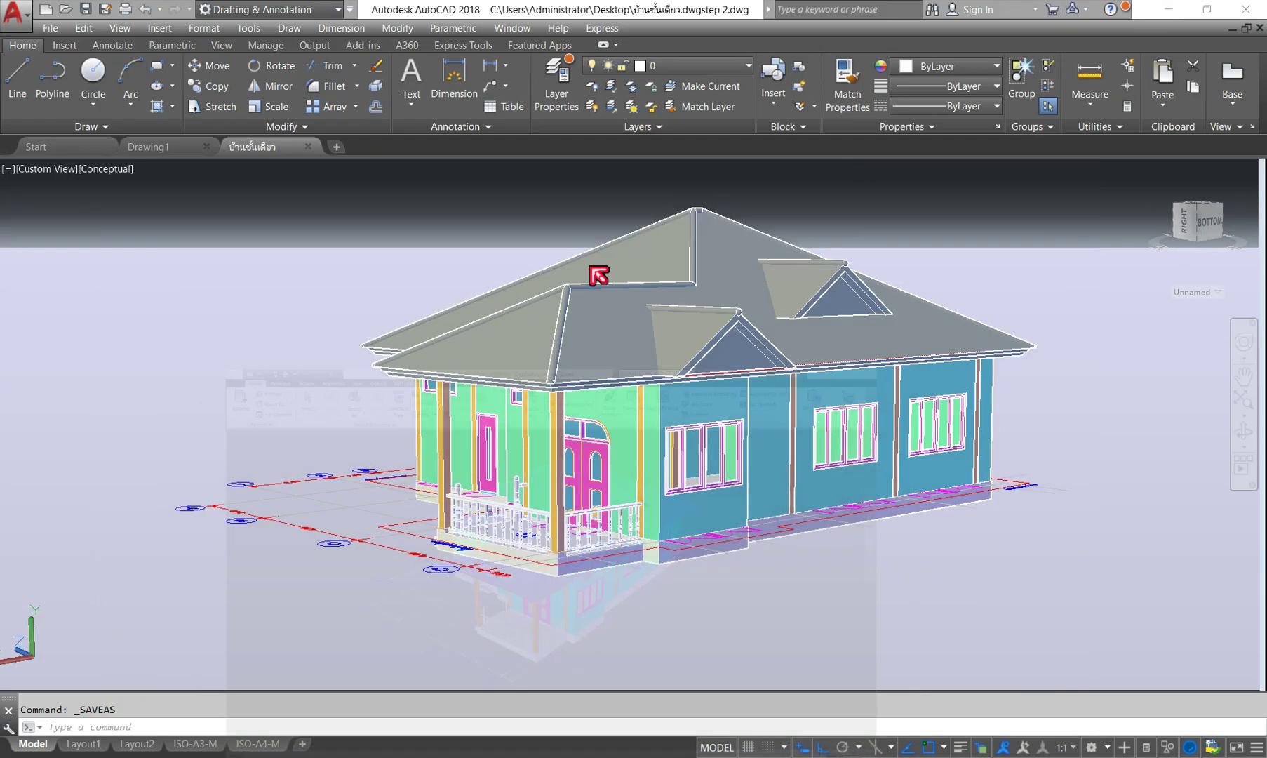
pyautogui.click(1168, 9)
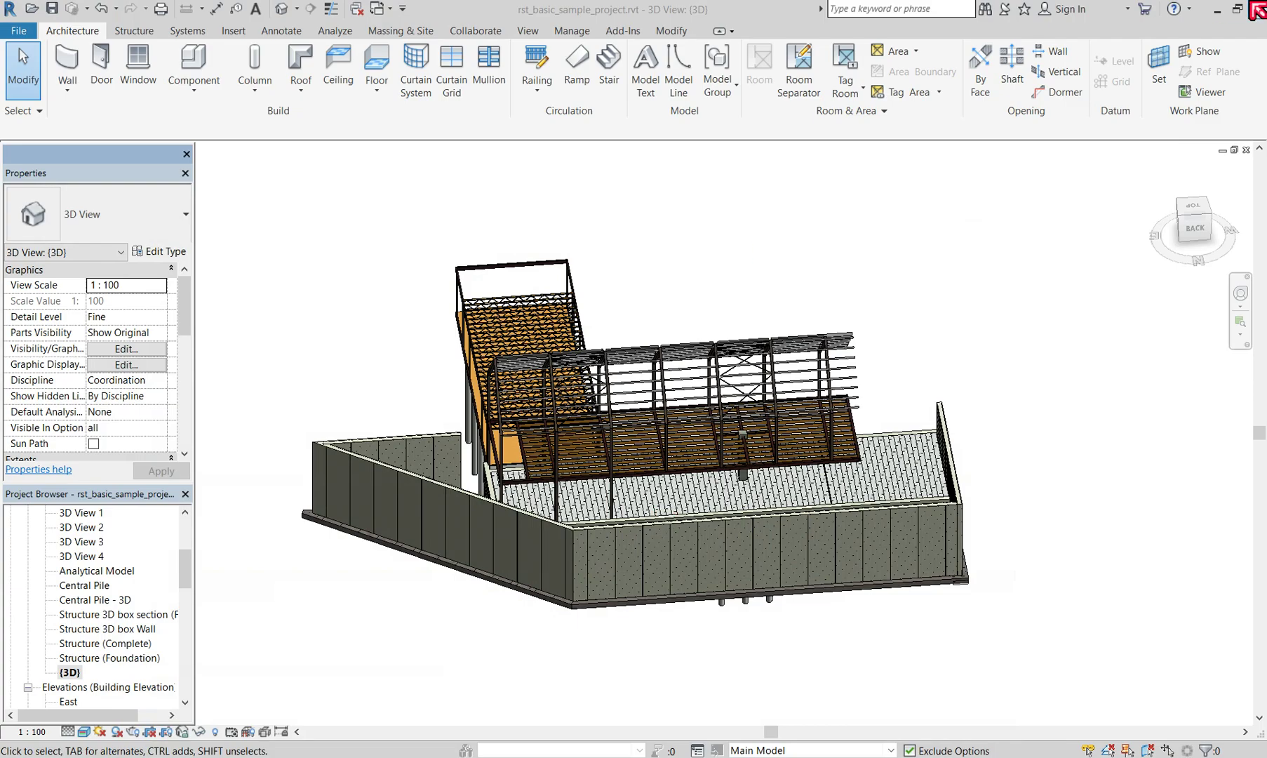
pyautogui.click(1212, 9)
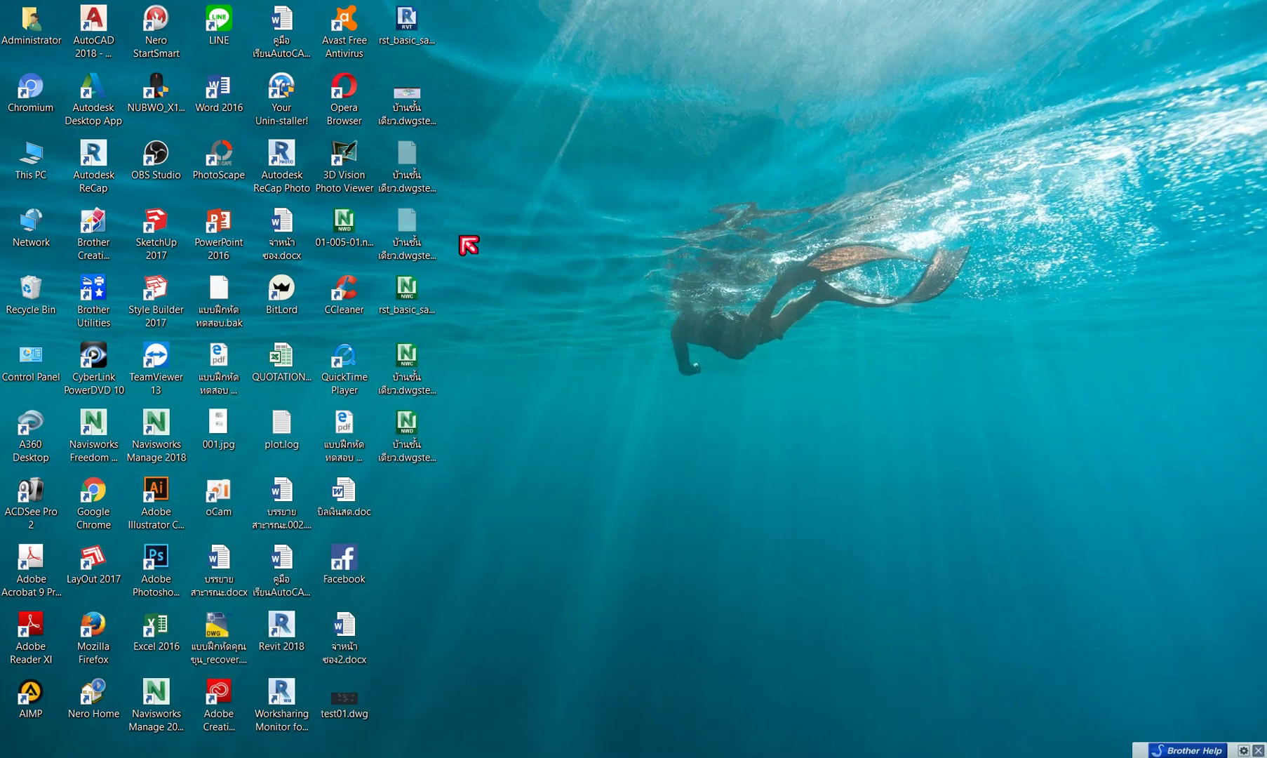
pyautogui.click(429, 461)
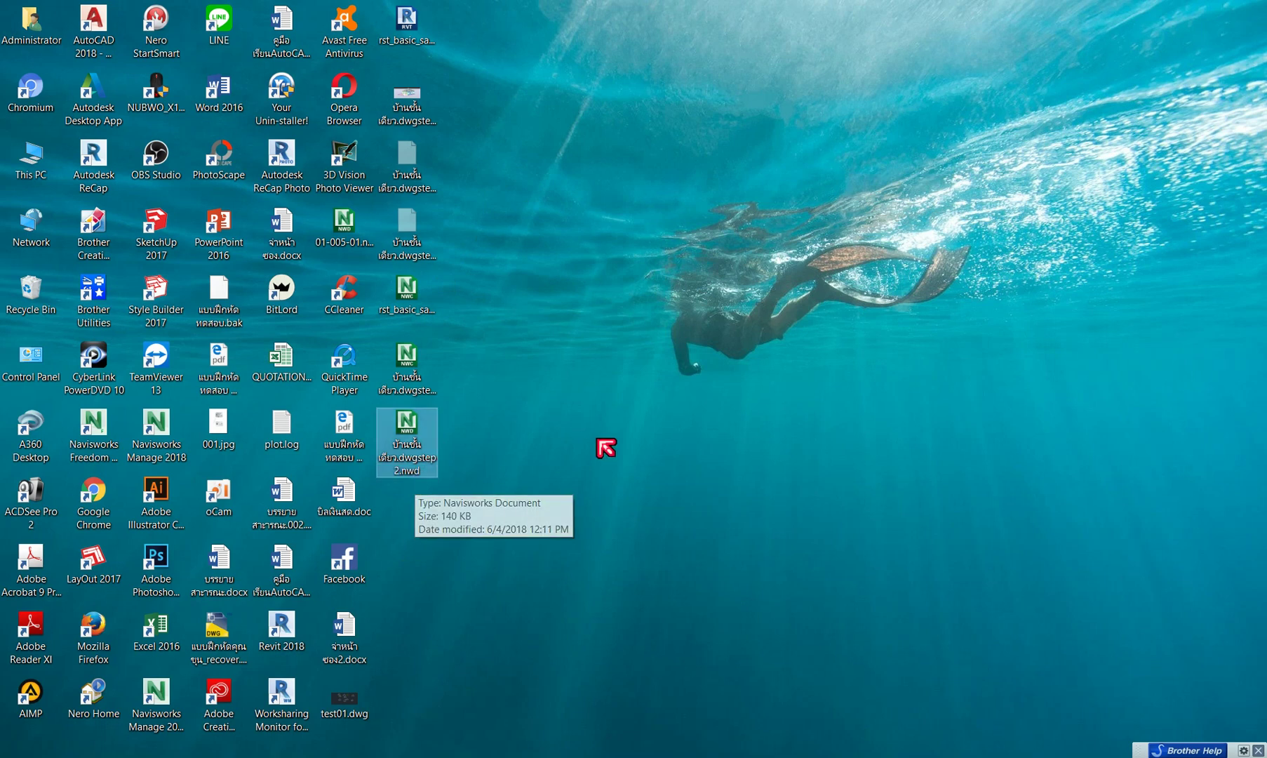
pyautogui.click(647, 433)
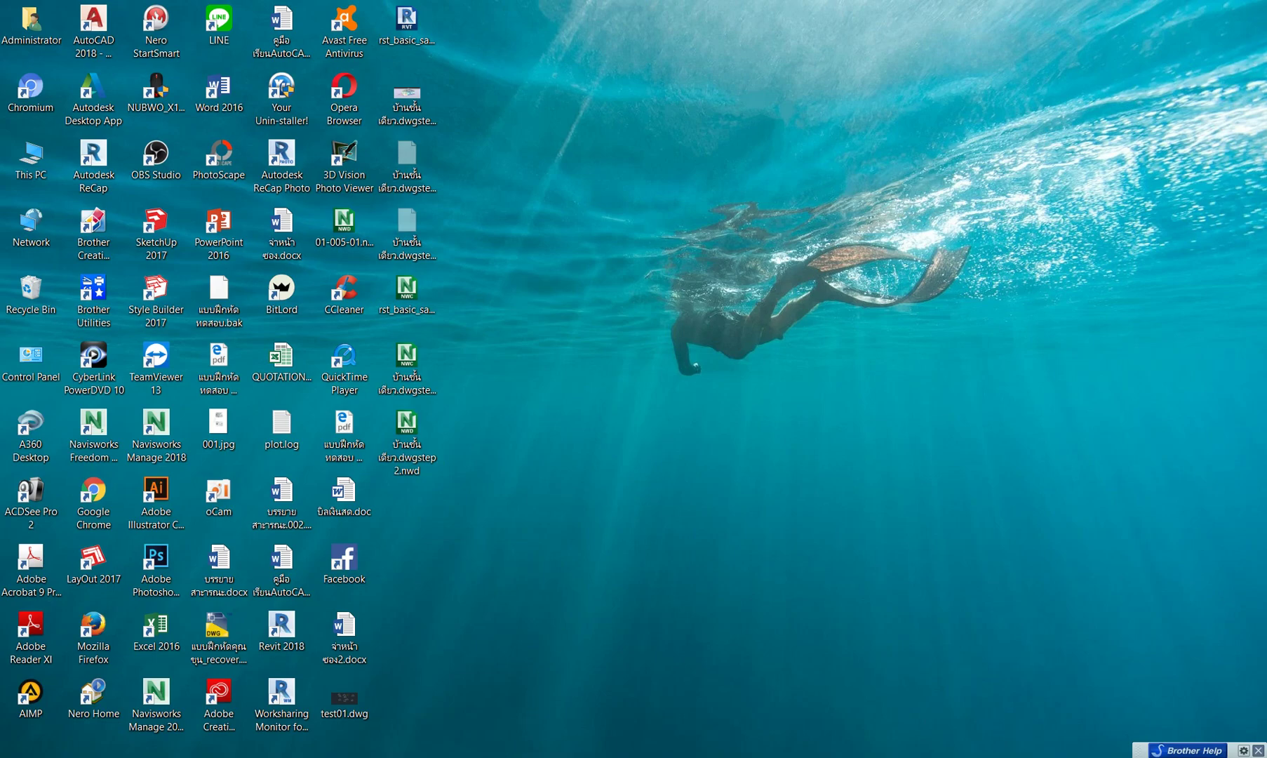